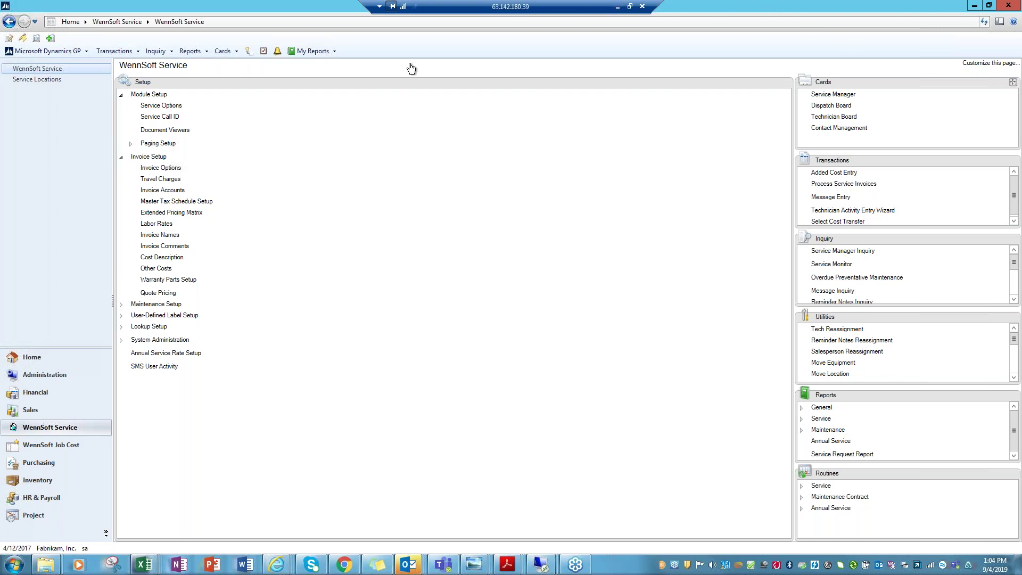
Step: Go to the Home page and open the Checkbook card from the Financial cards
{"action": "left_click", "coordinate": [26, 361]}
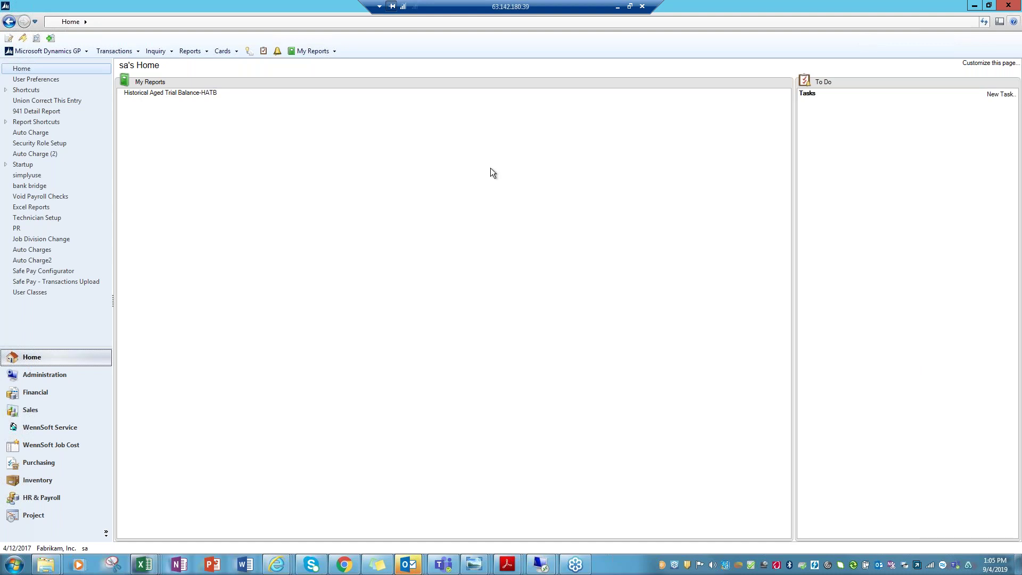
{"action": "left_click", "coordinate": [226, 50]}
{"action": "left_click", "coordinate": [225, 50]}
{"action": "left_click", "coordinate": [226, 50]}
{"action": "mouse_move", "coordinate": [243, 75]}
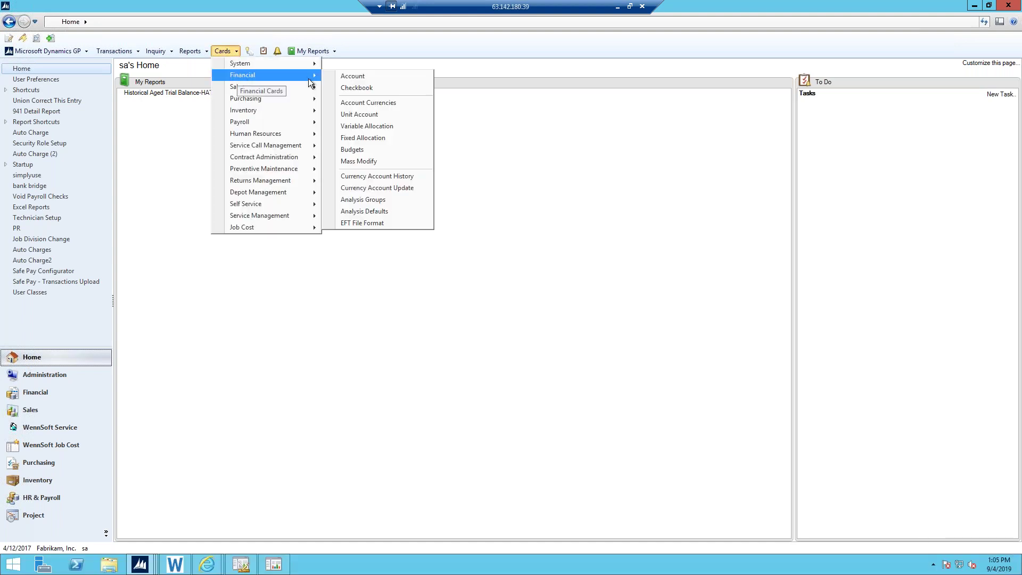
{"action": "left_click", "coordinate": [353, 83]}
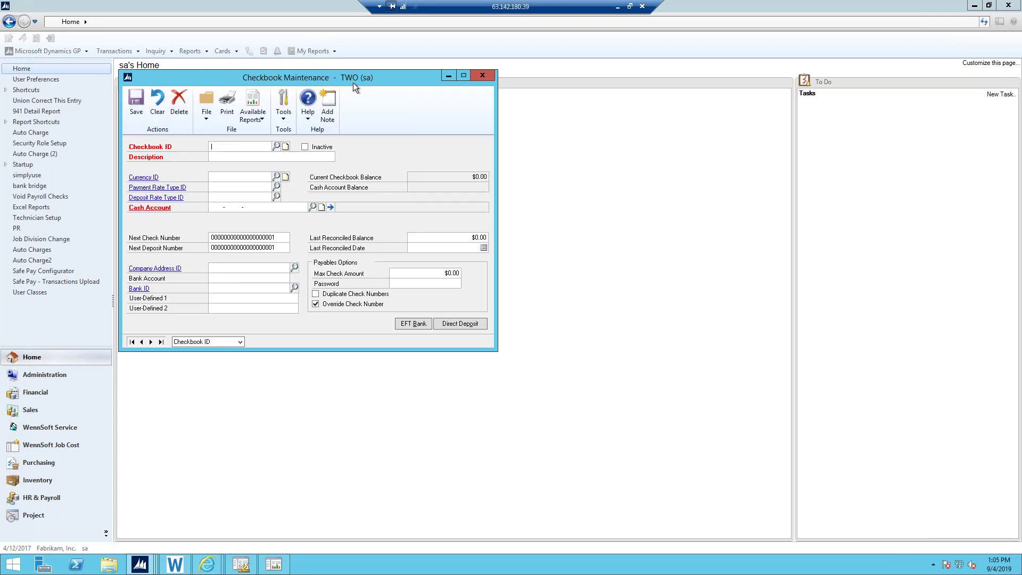
Step: Add the Checkbook Maintenance window to the shortcuts and close the window
{"action": "left_click", "coordinate": [207, 114]}
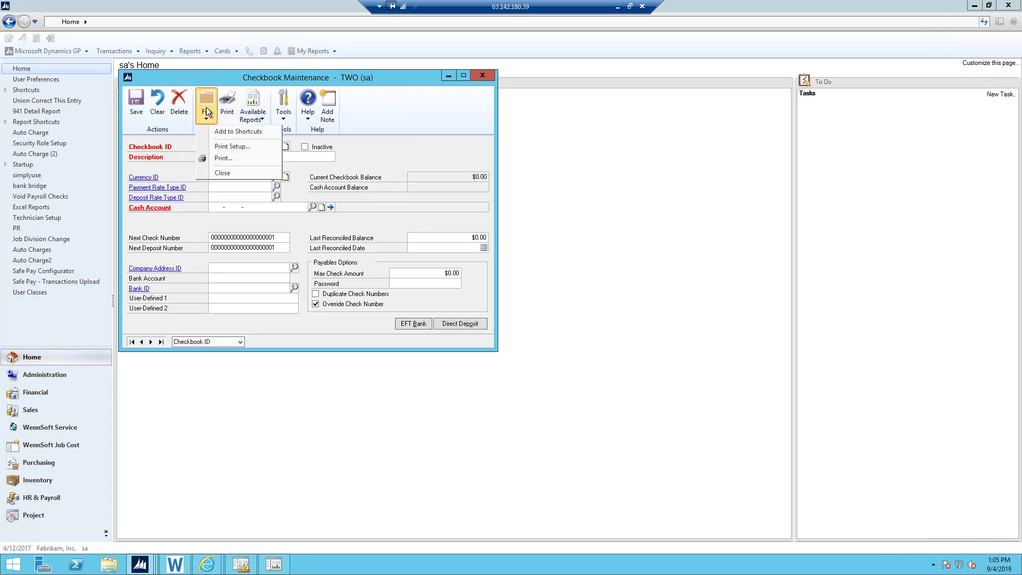
{"action": "left_click", "coordinate": [217, 134]}
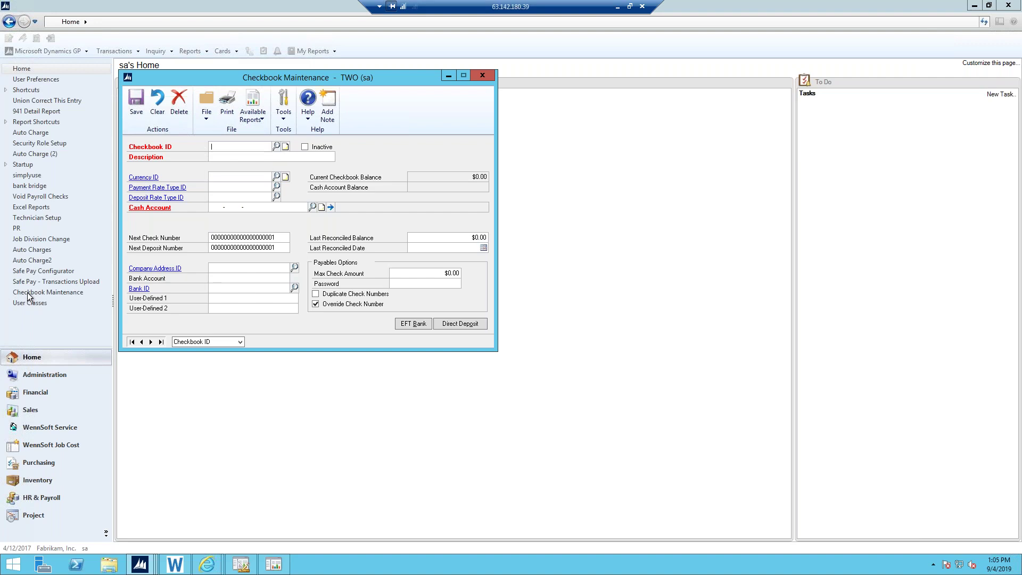
{"action": "left_click", "coordinate": [481, 76]}
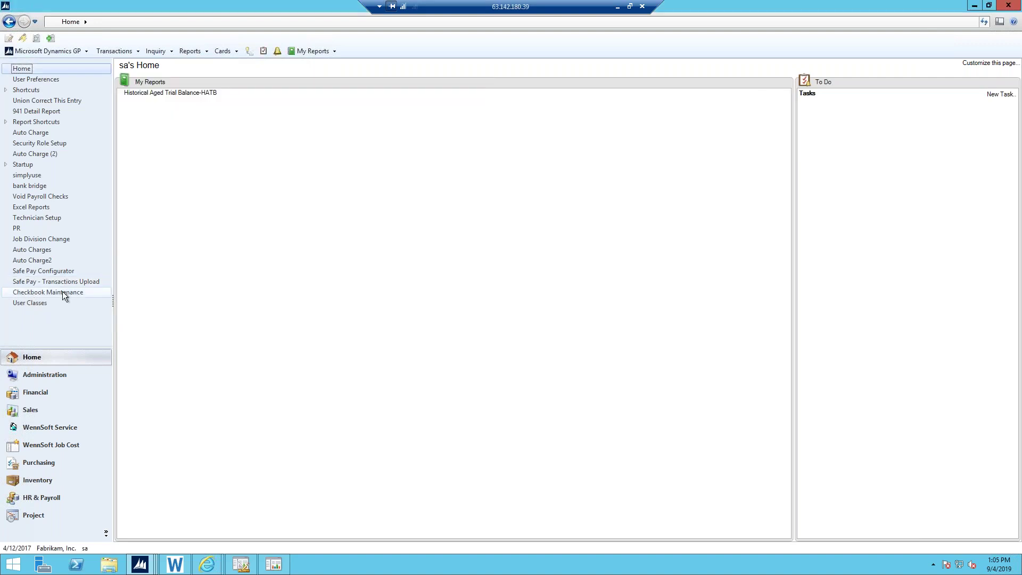
Step: Test the new Checkbook Maintenance shortcut by opening its window from the Home page and closing it
{"action": "left_click", "coordinate": [62, 292]}
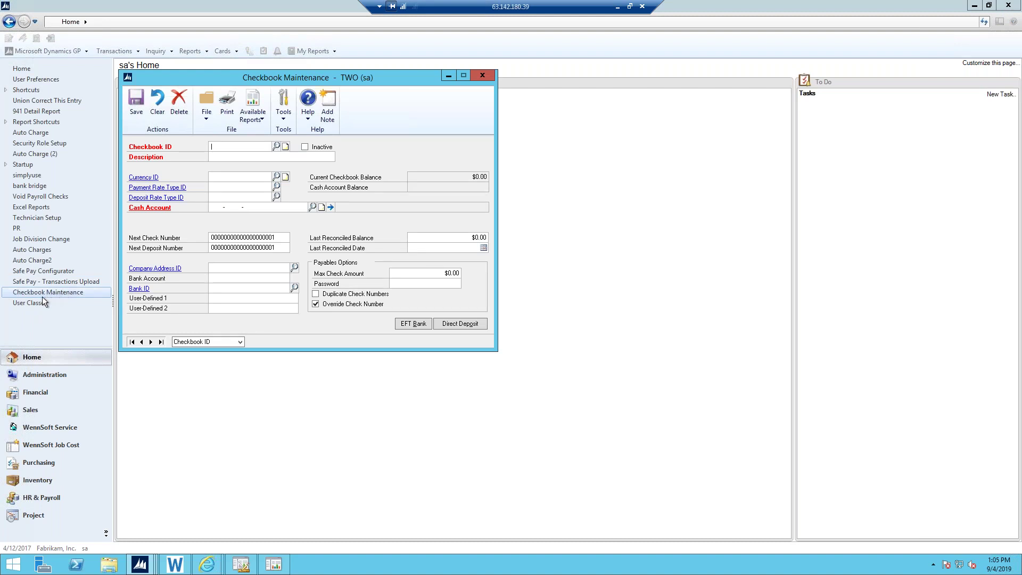
{"action": "left_click", "coordinate": [48, 295]}
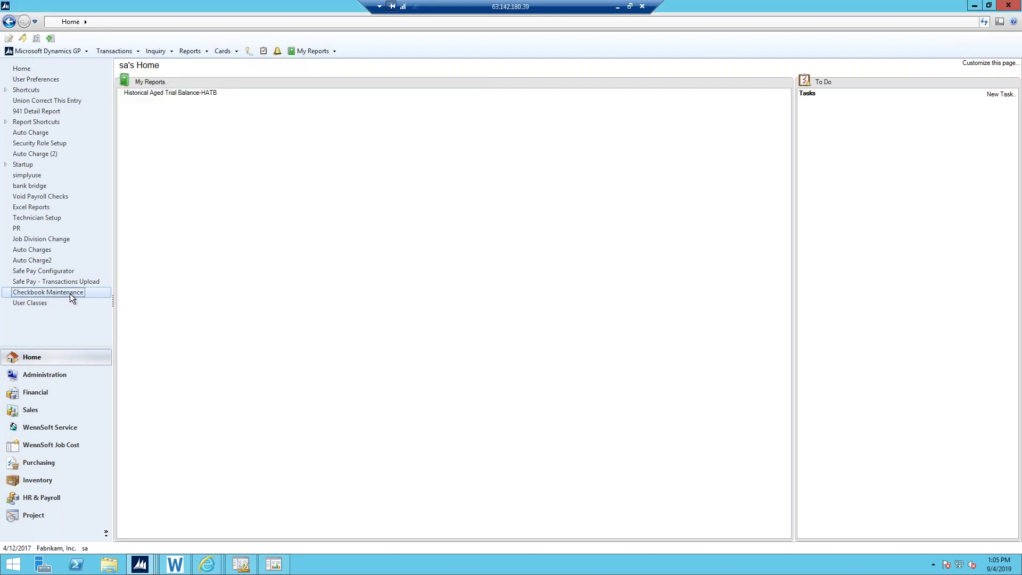
{"action": "right_click", "coordinate": [93, 293]}
{"action": "left_click", "coordinate": [92, 292]}
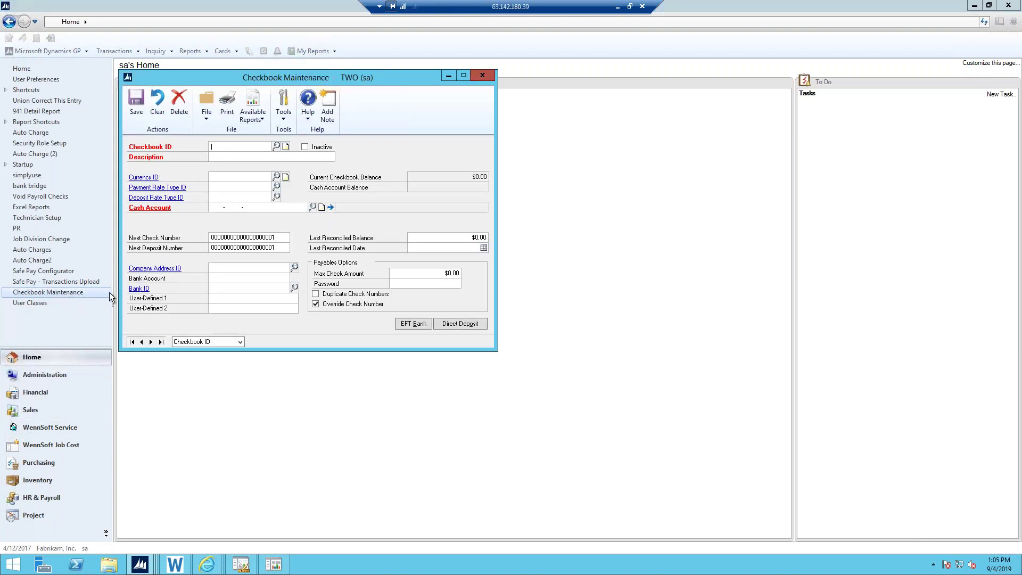
{"action": "left_click", "coordinate": [110, 293]}
Step: Assign F2 as the keyboard shortcut for the Checkbook Maintenance shortcut and rename it checkbook
{"action": "right_click", "coordinate": [87, 292]}
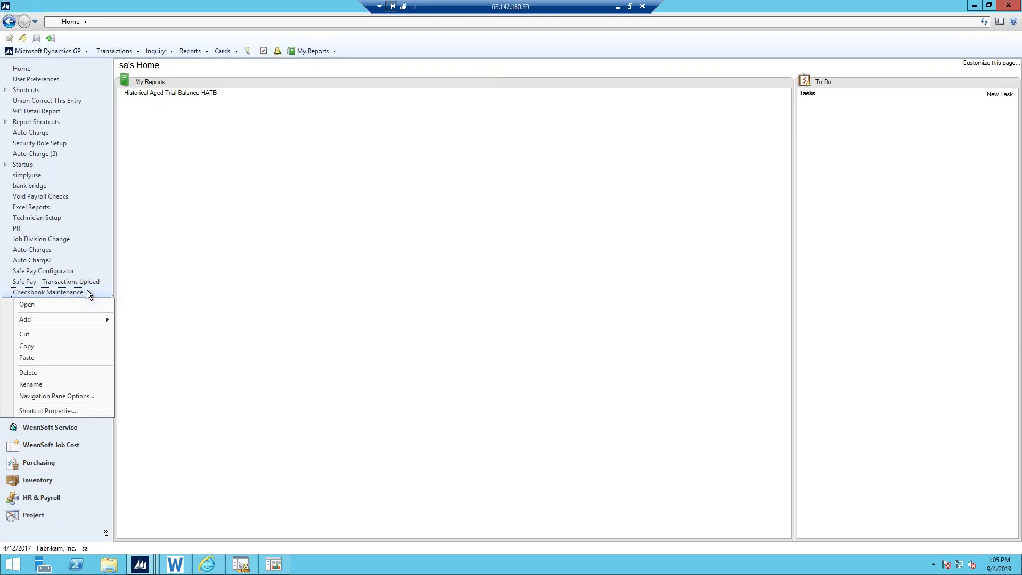
{"action": "left_click", "coordinate": [56, 412]}
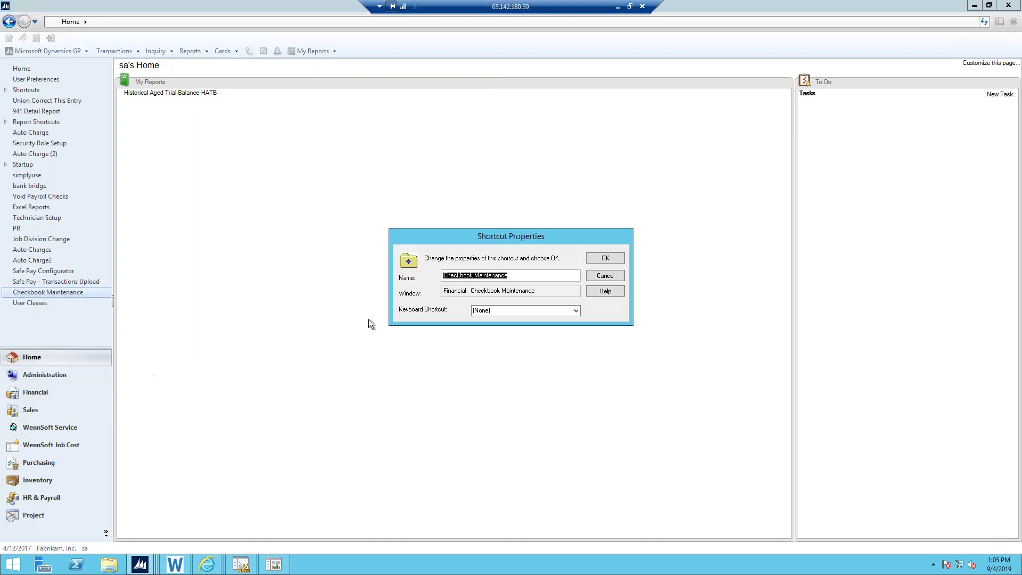
{"action": "left_click", "coordinate": [495, 310]}
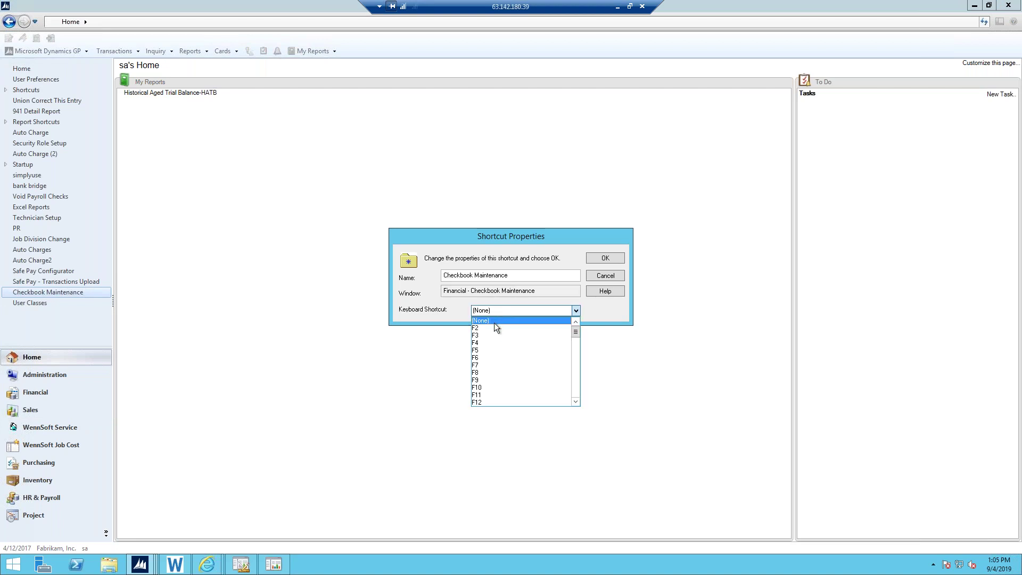
{"action": "left_click", "coordinate": [491, 328]}
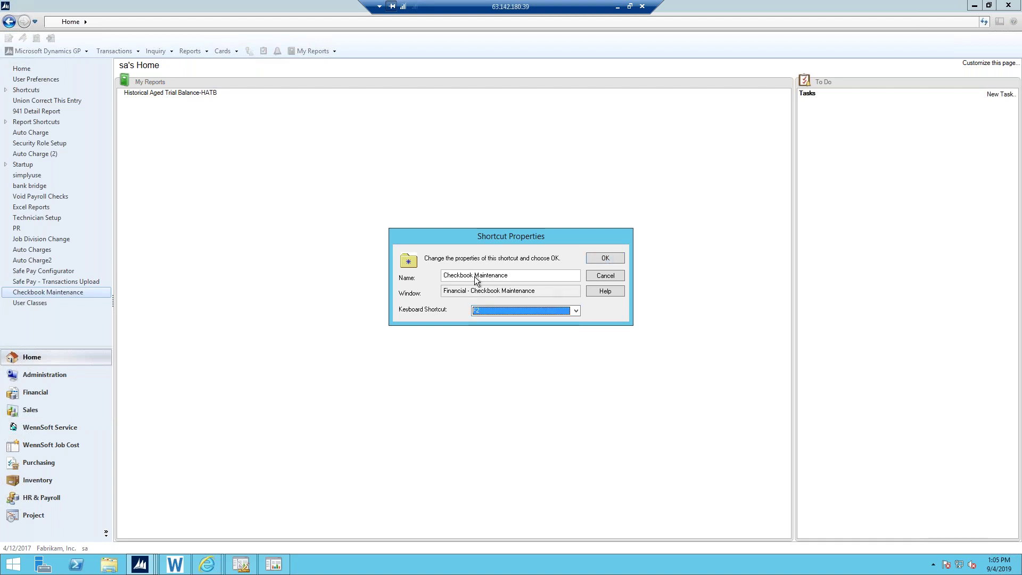
{"action": "left_click", "coordinate": [547, 280]}
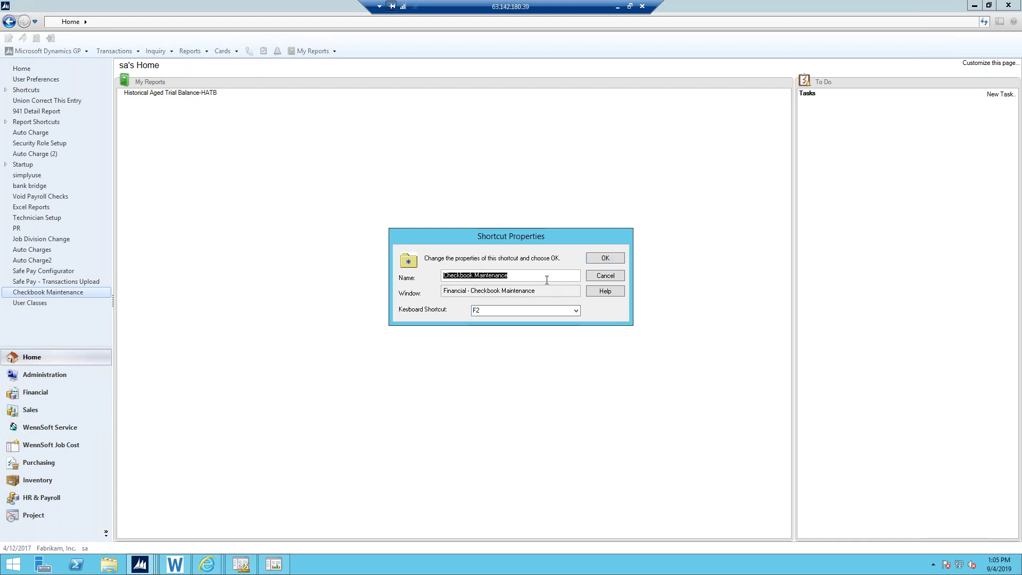
{"action": "type", "text": "checkbook"}
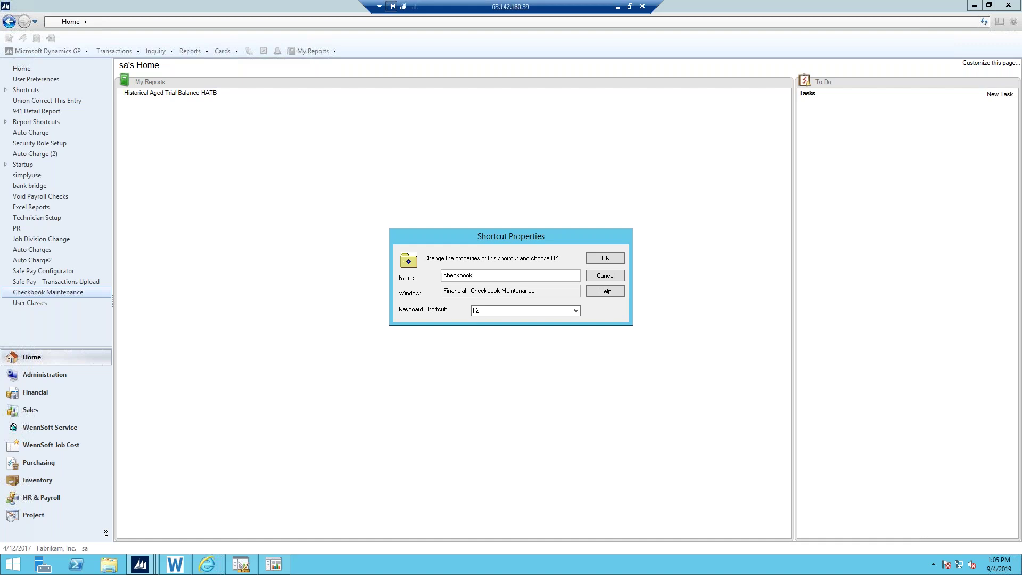
{"action": "left_click", "coordinate": [606, 258]}
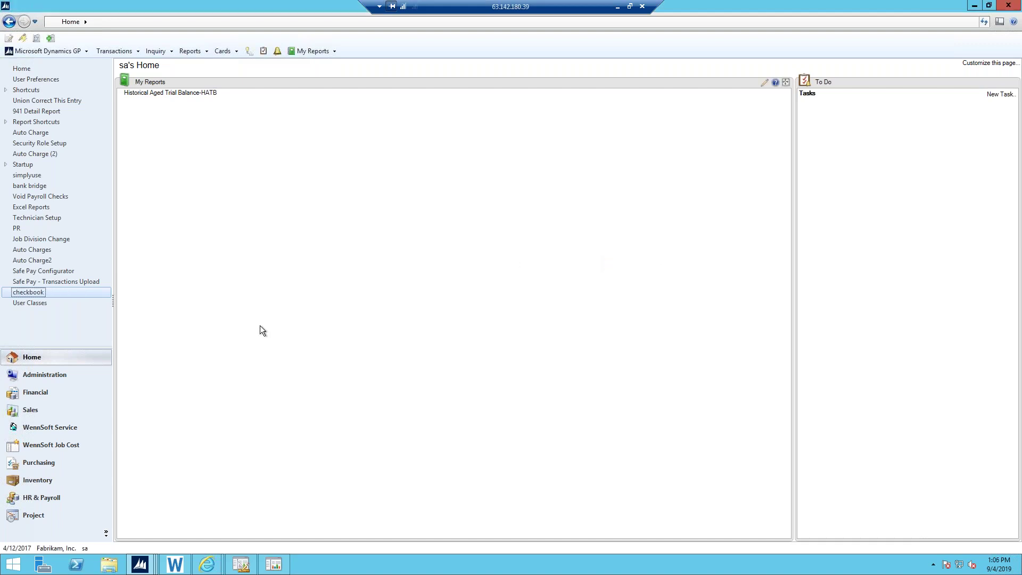
Step: Open the renamed checkbook shortcut, browse the records up to UPTOWN TRUST, and close the window
{"action": "left_click", "coordinate": [33, 292]}
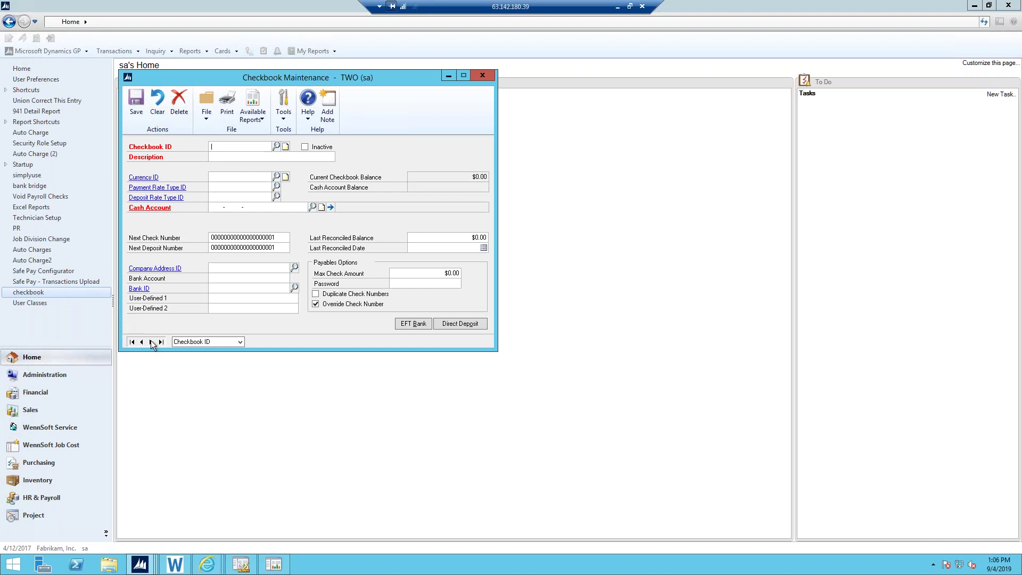
{"action": "left_click", "coordinate": [151, 342]}
{"action": "left_click", "coordinate": [151, 341]}
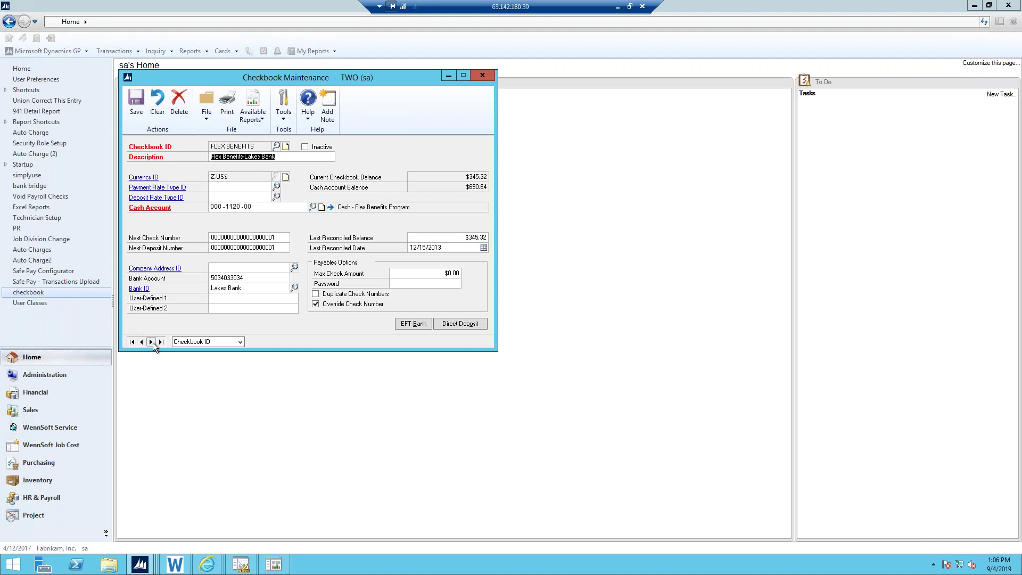
{"action": "left_click", "coordinate": [151, 342]}
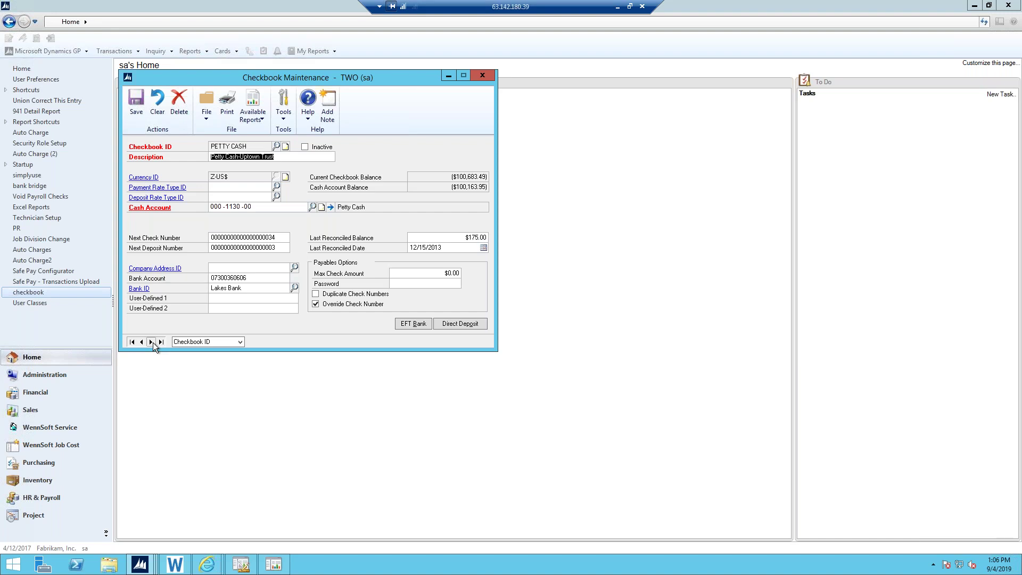
{"action": "left_click", "coordinate": [151, 342]}
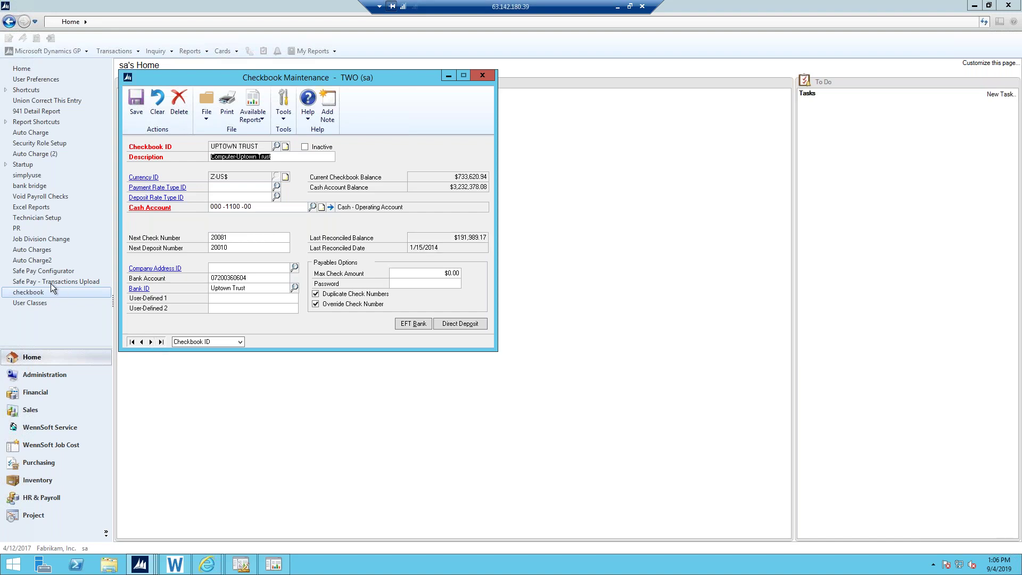
{"action": "left_click", "coordinate": [482, 76]}
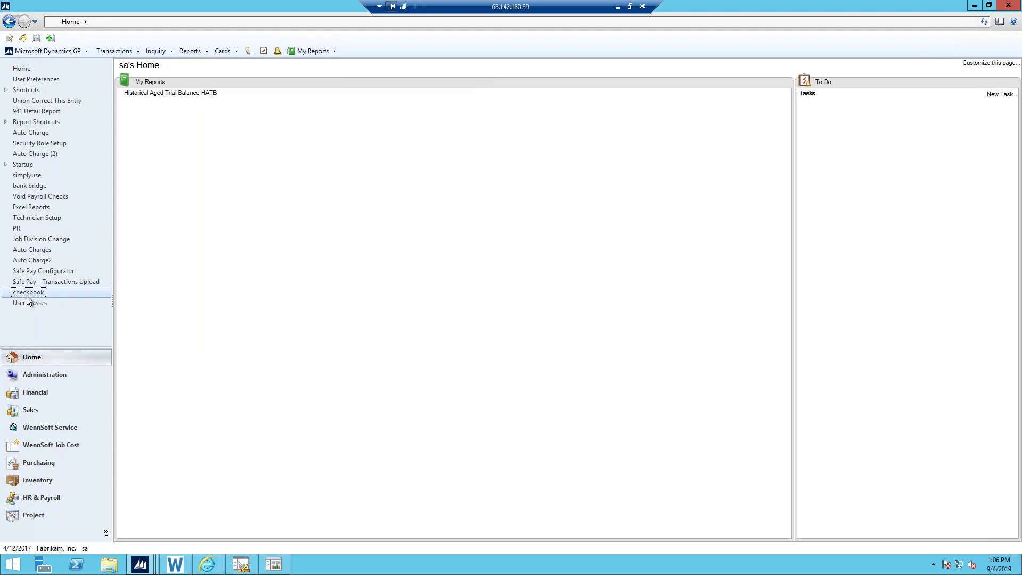
Step: Test the checkbook keyboard shortcut from the Financial page and close the window it opens
{"action": "left_click", "coordinate": [32, 396]}
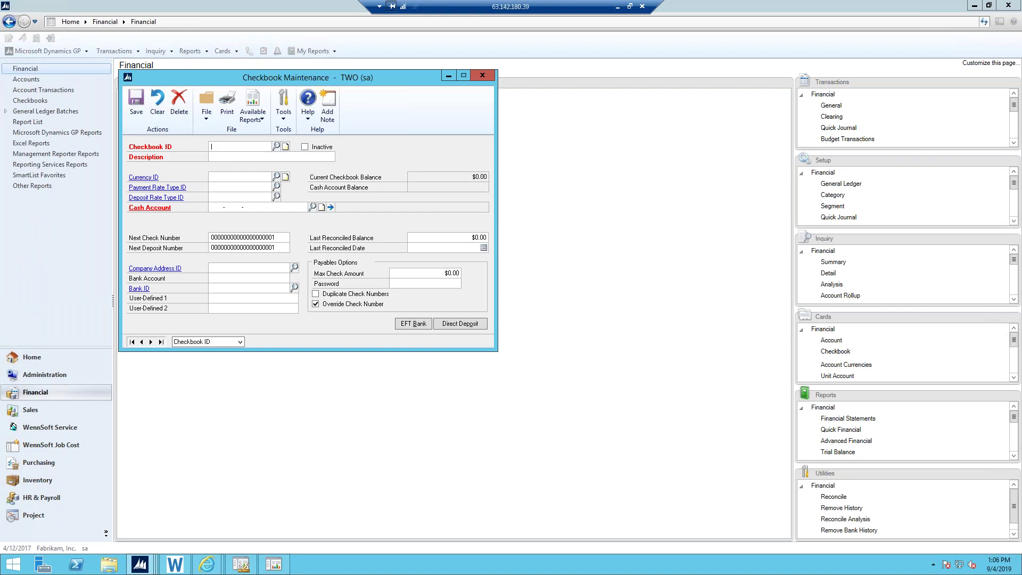
{"action": "left_click", "coordinate": [478, 76]}
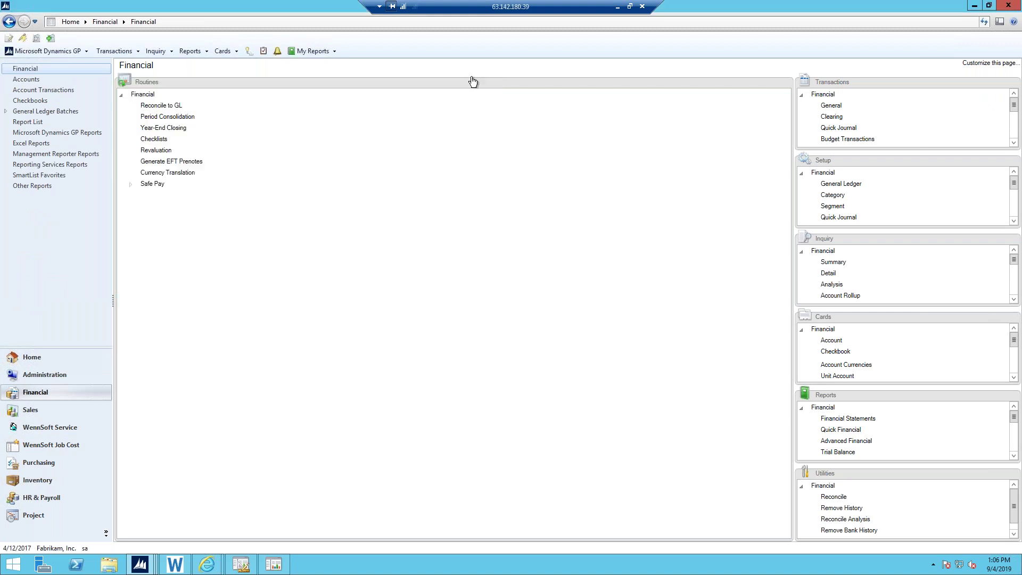
Step: Open the Payables Transaction Inquiry by vendor, load A Travel Company, check the Add to Shortcuts option, and close the window
{"action": "left_click", "coordinate": [166, 52]}
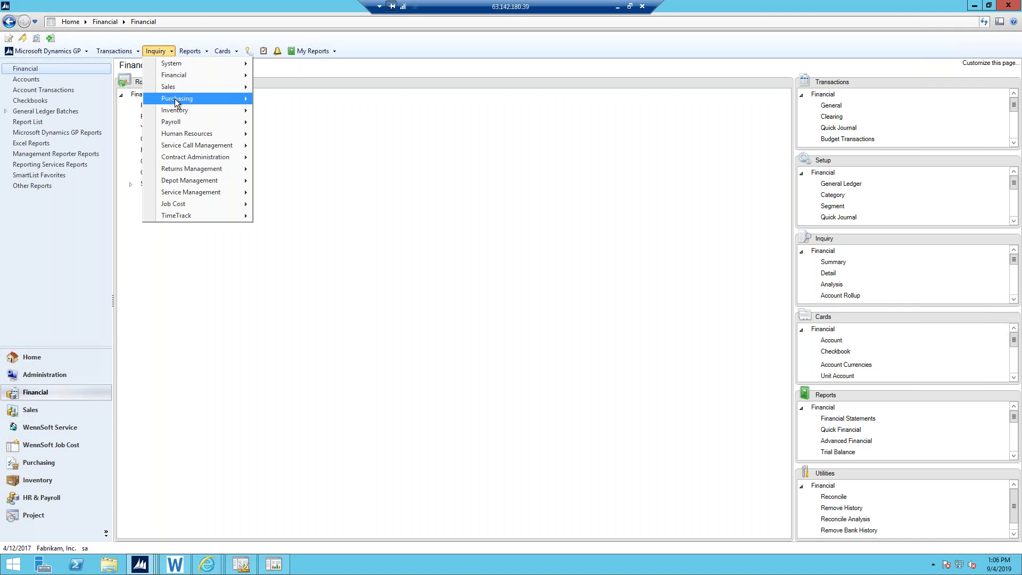
{"action": "mouse_move", "coordinate": [175, 98]}
{"action": "left_click", "coordinate": [303, 101]}
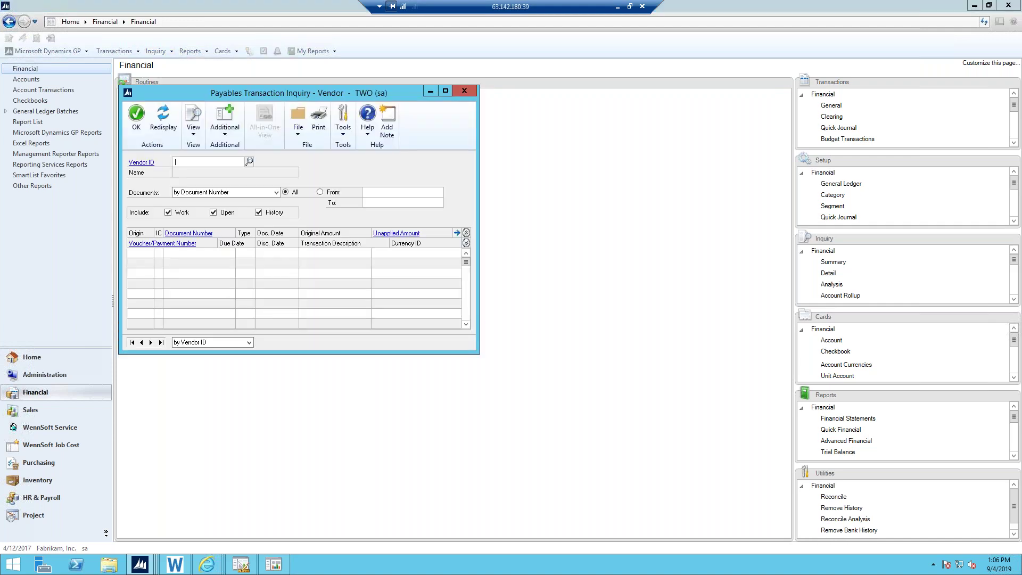
{"action": "left_click", "coordinate": [248, 161]}
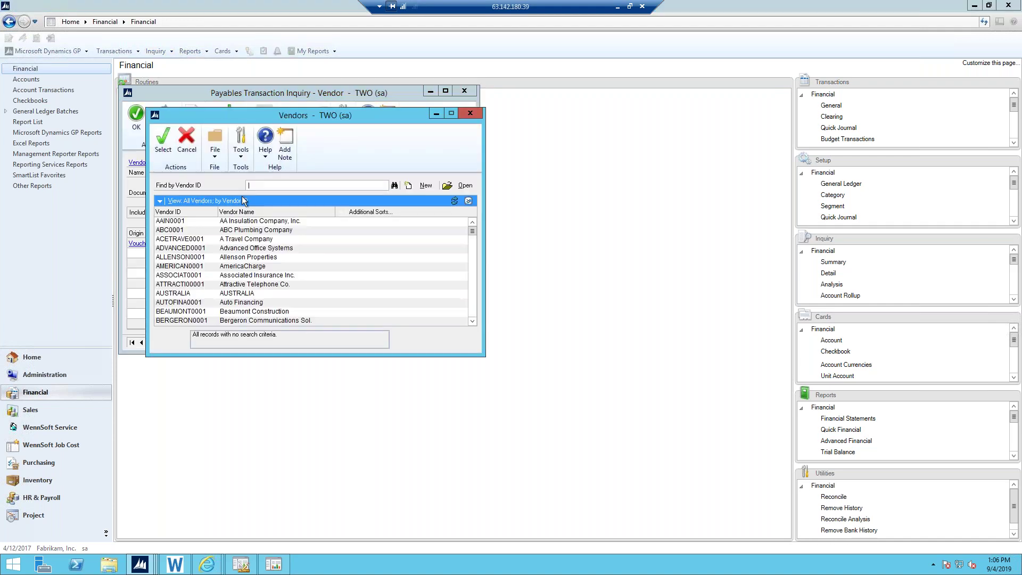
{"action": "double_click", "coordinate": [195, 241]}
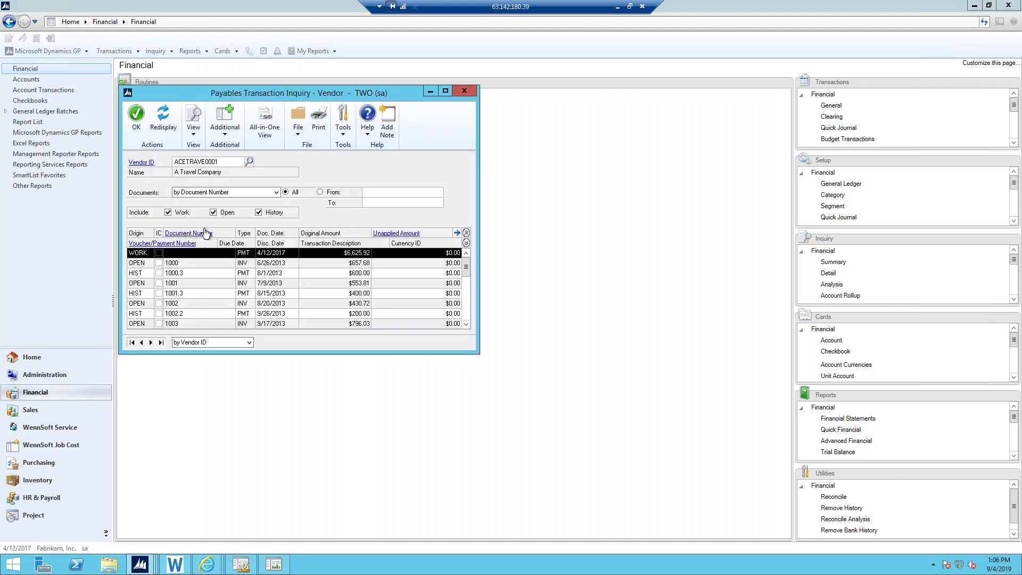
{"action": "left_click", "coordinate": [297, 132]}
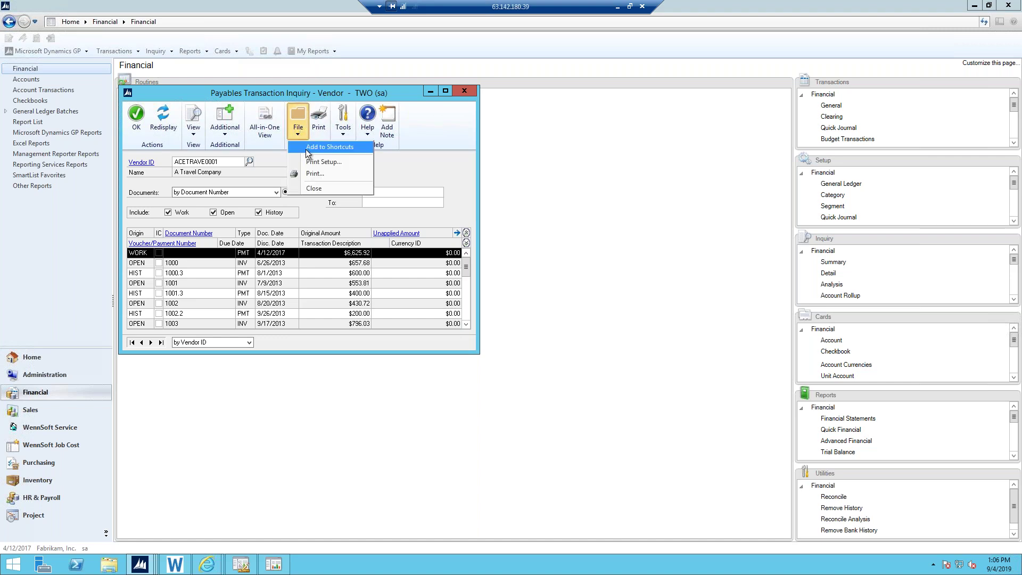
{"action": "left_click", "coordinate": [469, 94]}
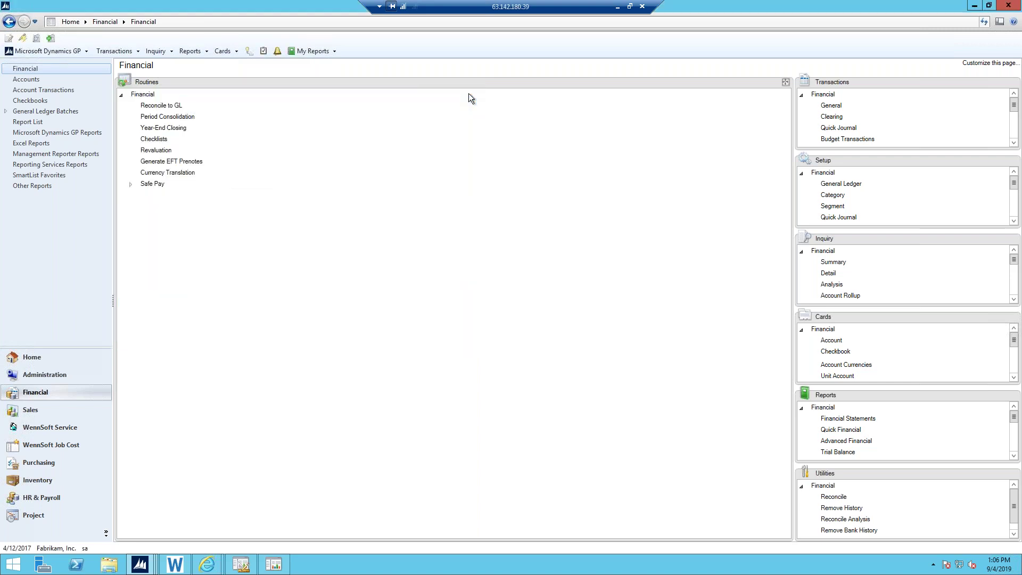
Step: Return to the Home page and hide the Standard toolbar
{"action": "left_click", "coordinate": [33, 358]}
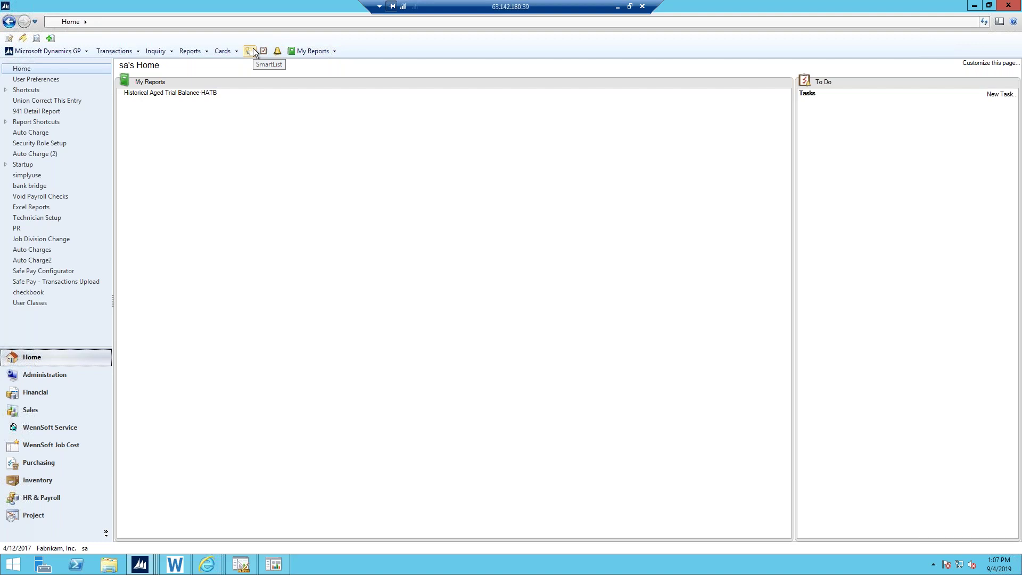
{"action": "left_click", "coordinate": [52, 51]}
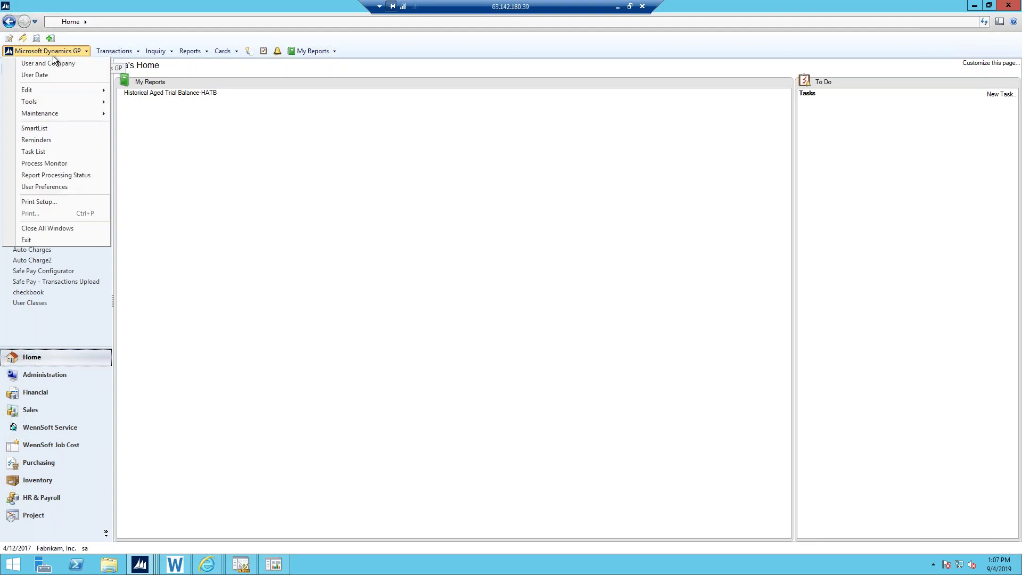
{"action": "mouse_move", "coordinate": [53, 100]}
{"action": "right_click", "coordinate": [401, 48]}
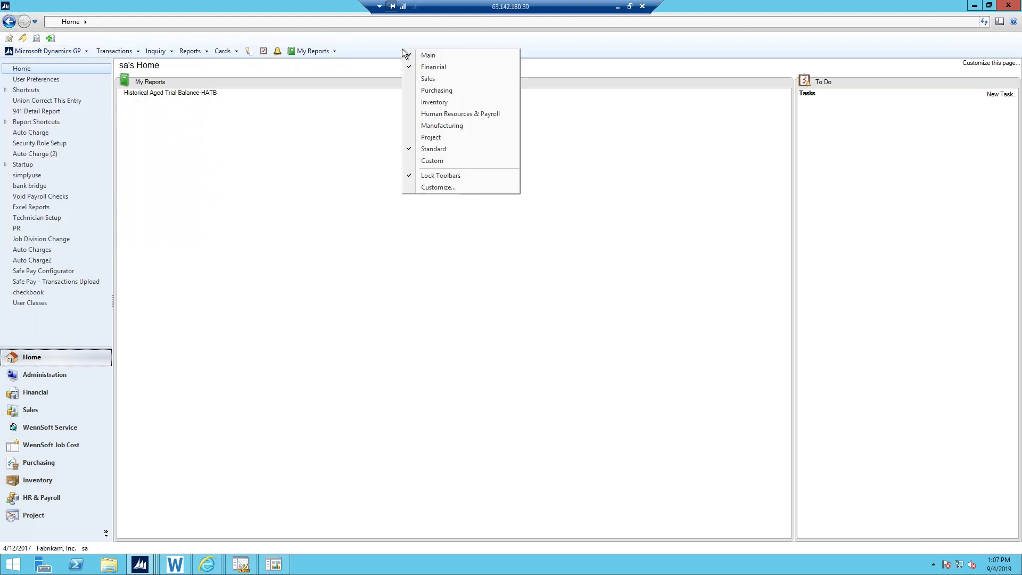
{"action": "left_click", "coordinate": [424, 149]}
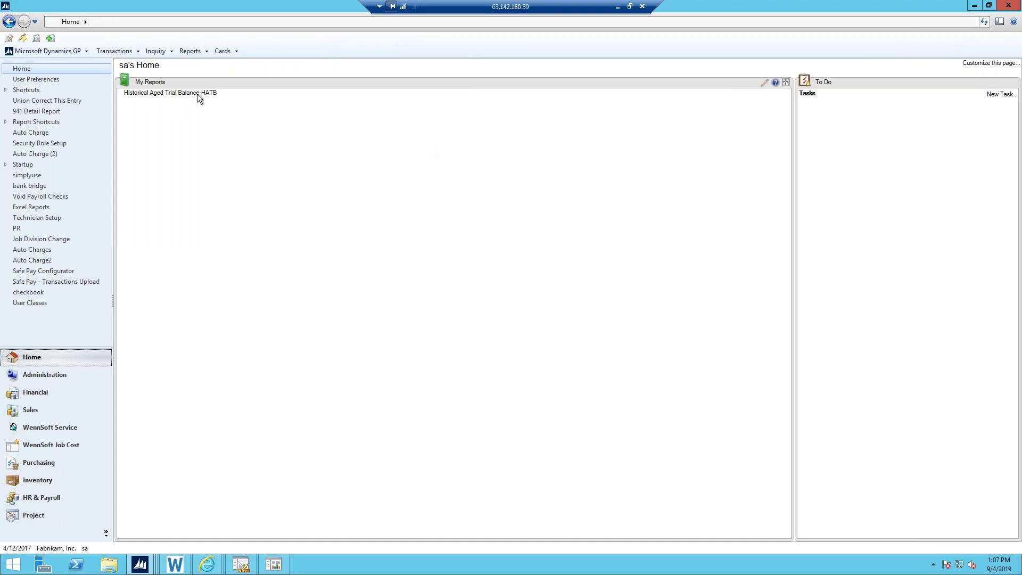
Step: Show the Standard toolbar on the Home page again
{"action": "left_click", "coordinate": [68, 53]}
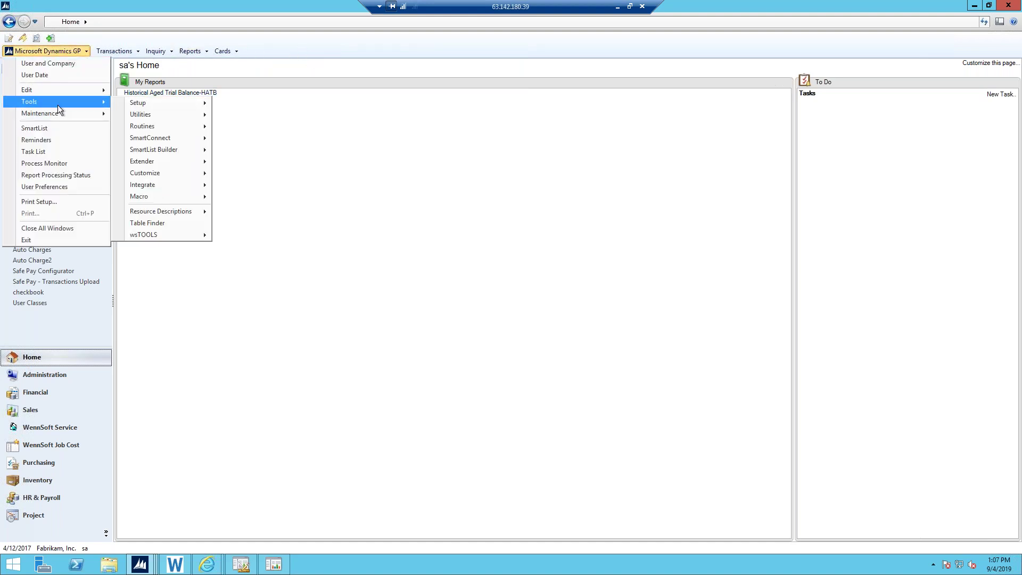
{"action": "right_click", "coordinate": [270, 47]}
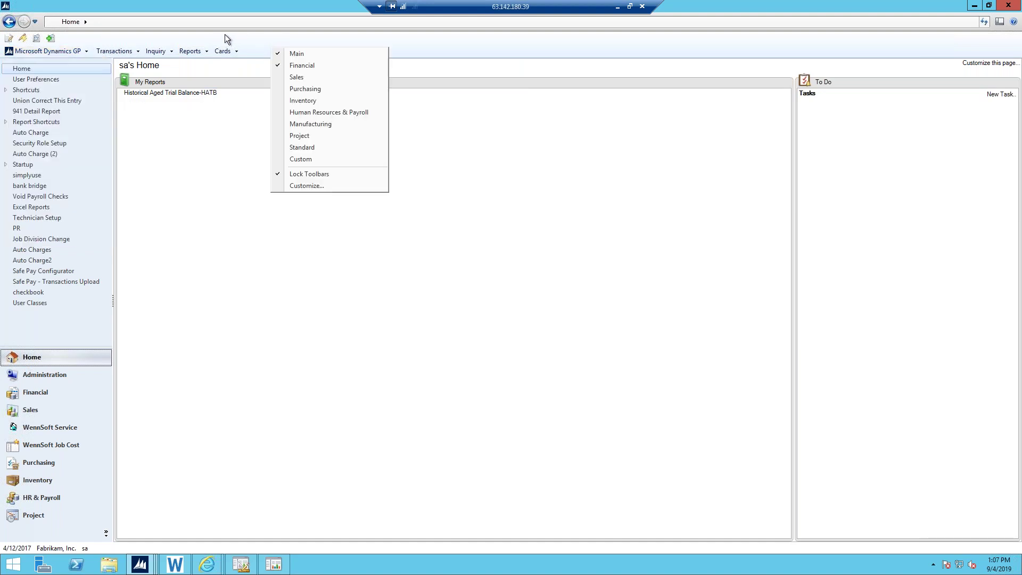
{"action": "left_click", "coordinate": [297, 150]}
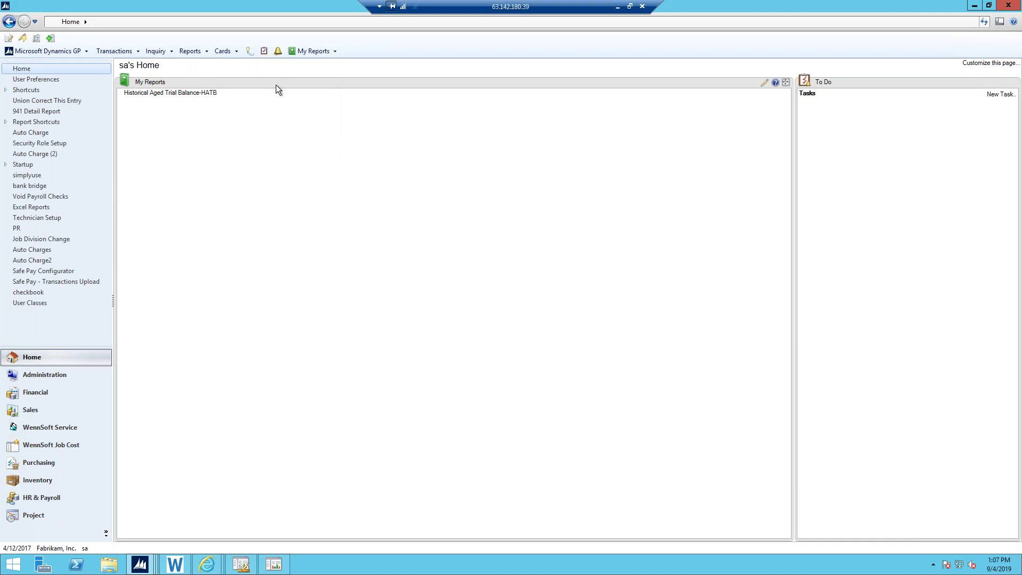
Step: Try the Standard toolbar shortcuts by opening and closing SmartList and Reminders and checking the My Reports list
{"action": "left_click", "coordinate": [248, 52]}
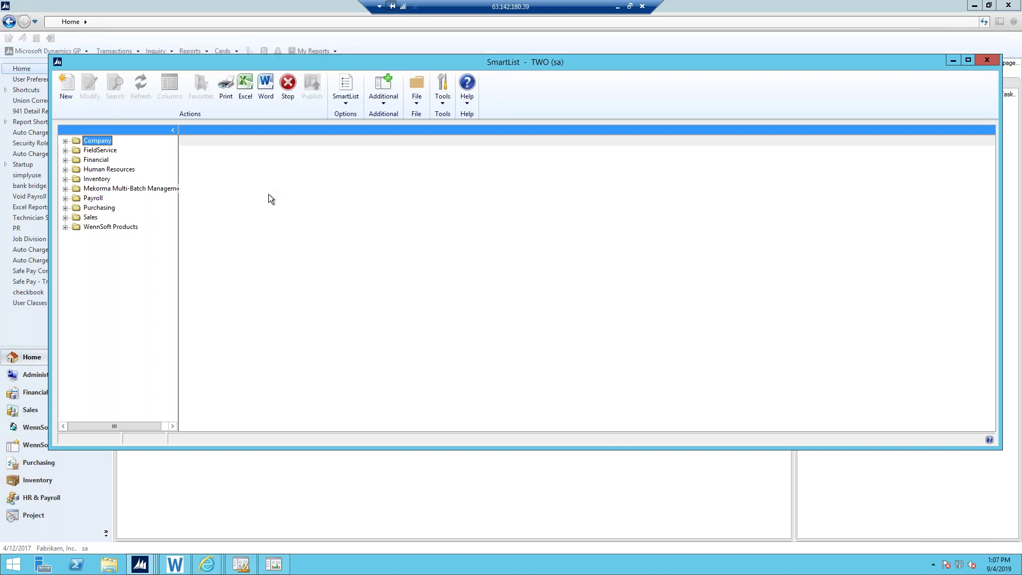
{"action": "left_click", "coordinate": [350, 46]}
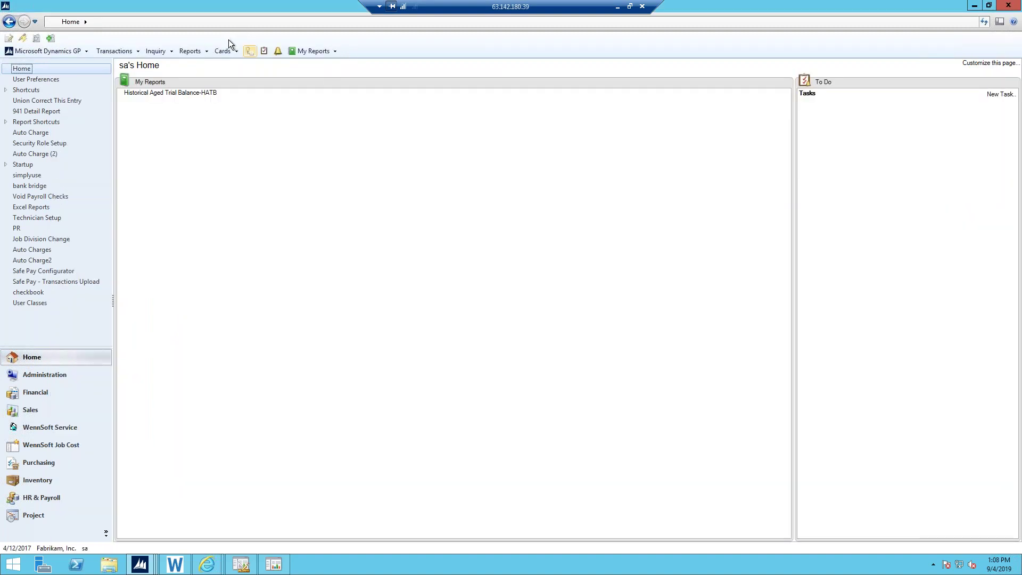
{"action": "left_click", "coordinate": [279, 53]}
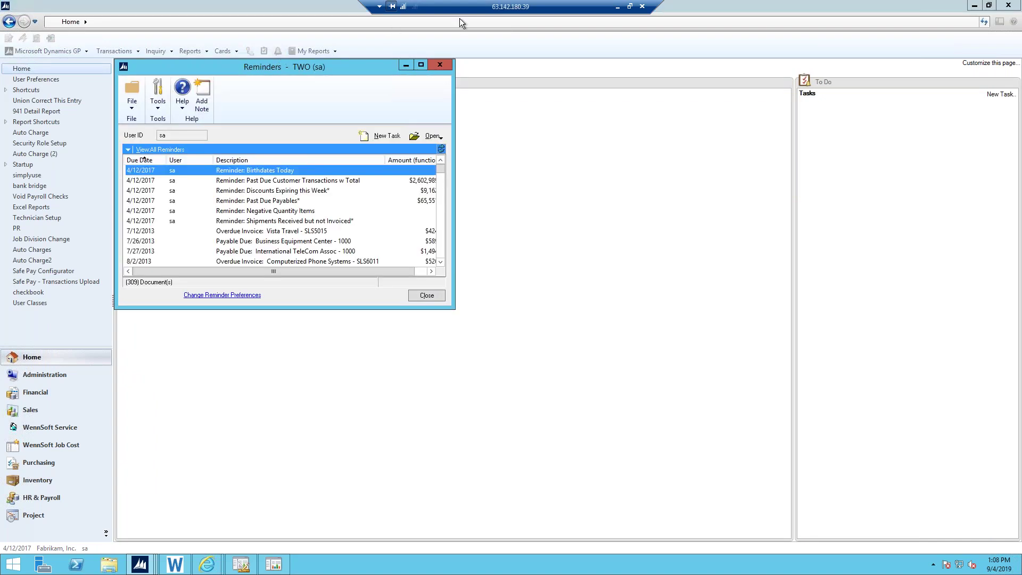
{"action": "left_click", "coordinate": [442, 60]}
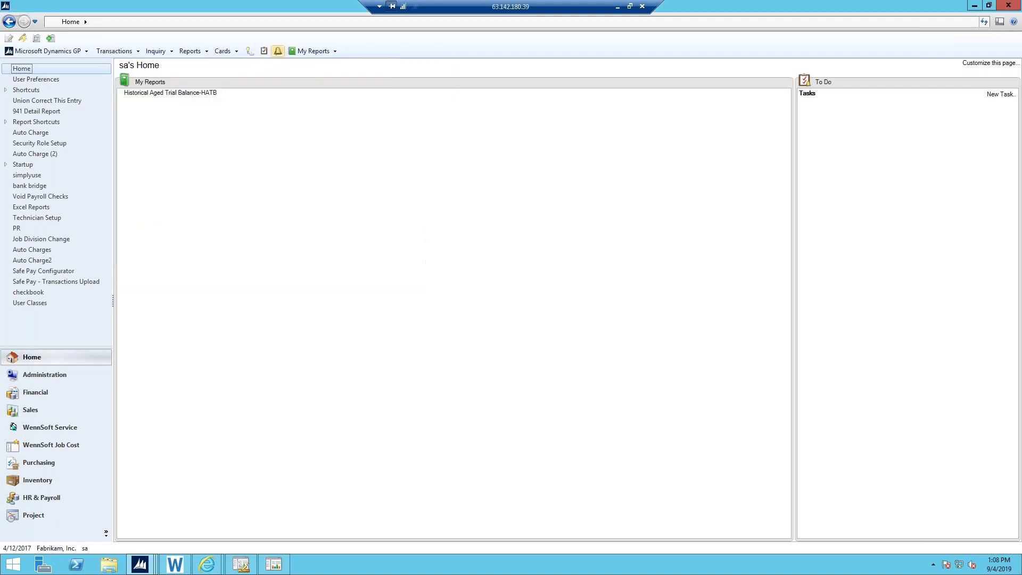
{"action": "left_click", "coordinate": [311, 53]}
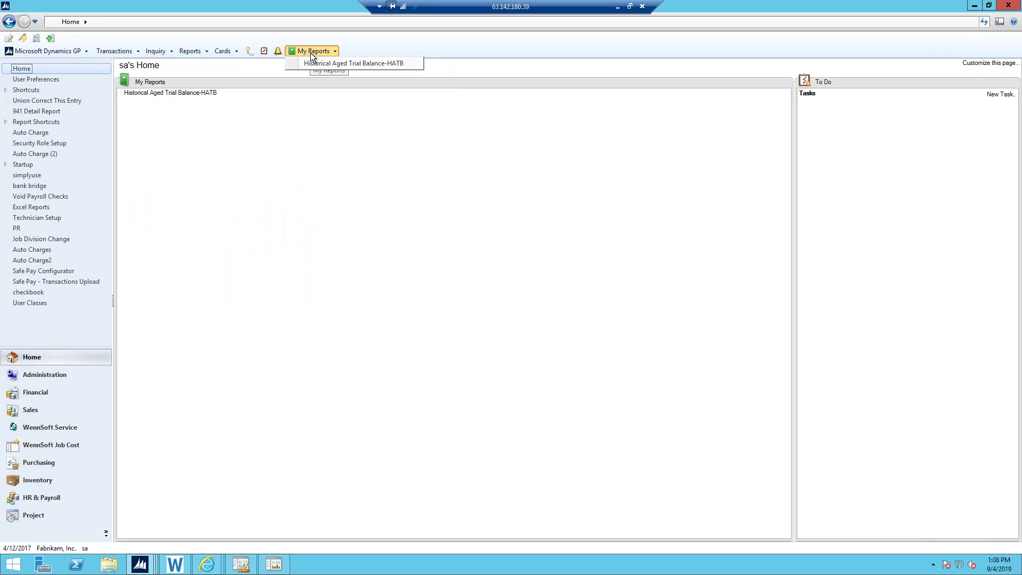
{"action": "left_click", "coordinate": [388, 46]}
{"action": "mouse_move", "coordinate": [378, 85]}
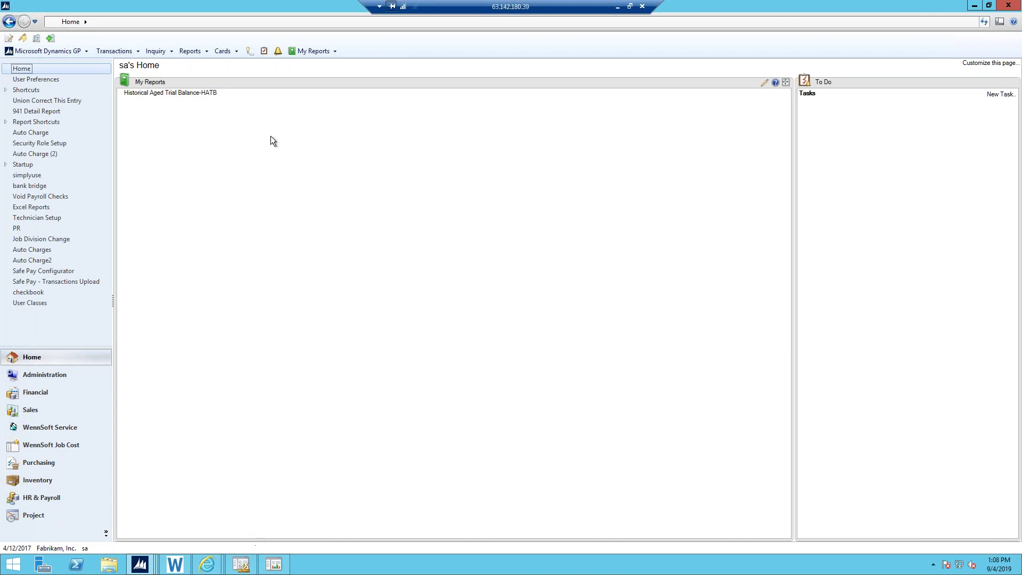
Step: Reopen SmartList from the Standard toolbar and check the width options for its folder pane
{"action": "left_click", "coordinate": [250, 51]}
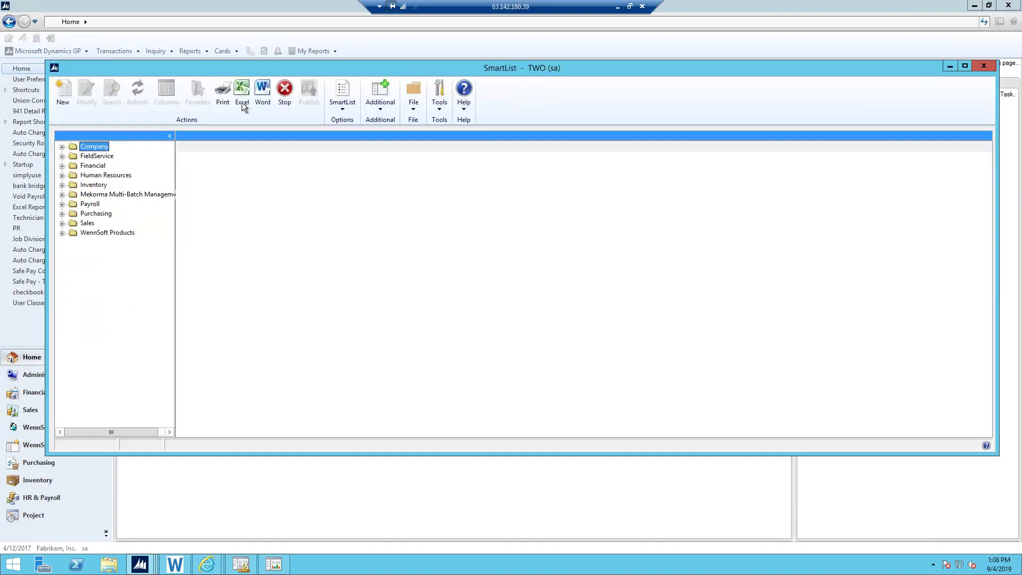
{"action": "key", "text": "alt+F4"}
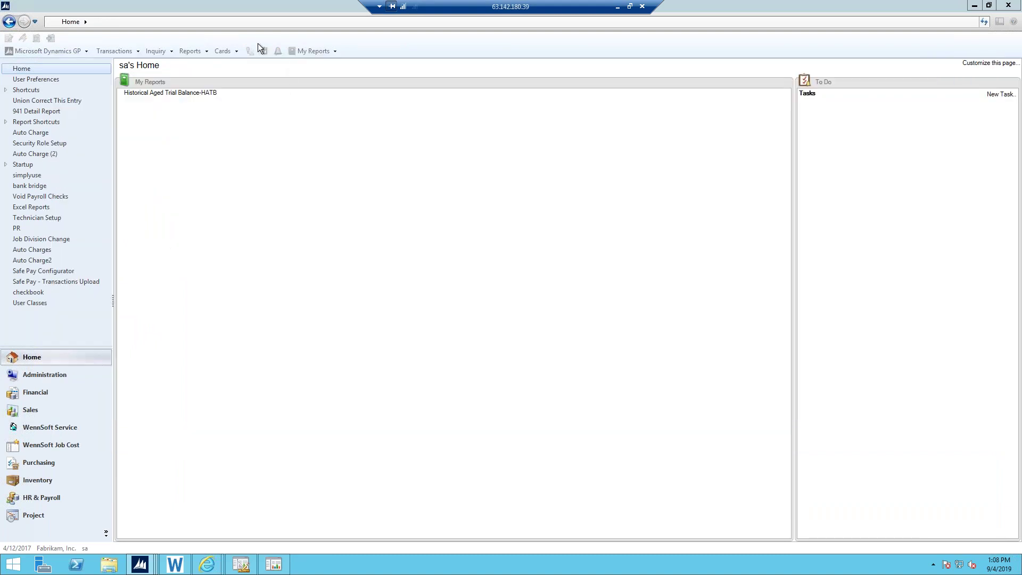
{"action": "left_click", "coordinate": [248, 50]}
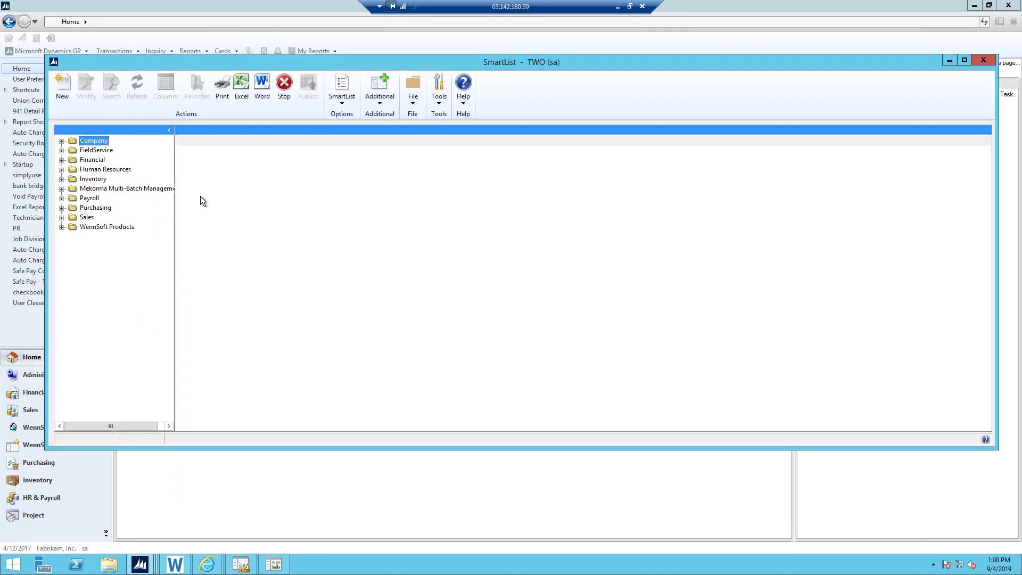
{"action": "right_click", "coordinate": [149, 146]}
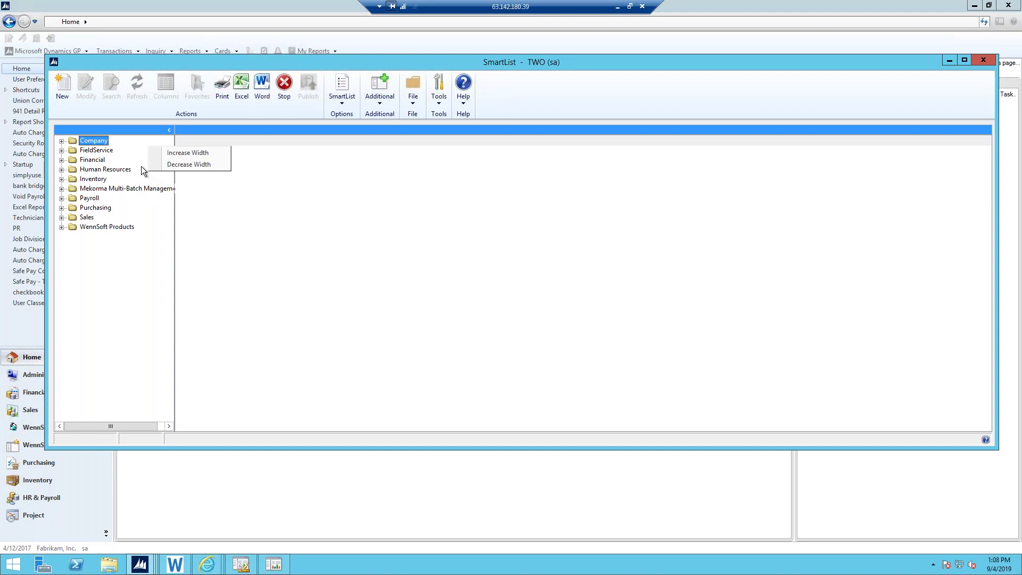
{"action": "left_click", "coordinate": [315, 233]}
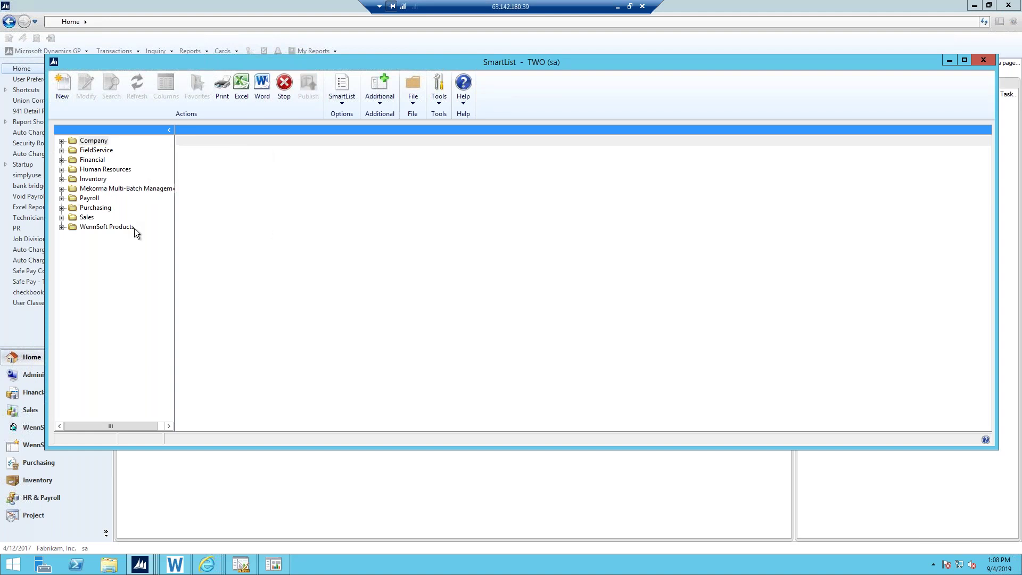
Step: Collapse and restore the SmartList folder pane, and review the Favorites Pane options
{"action": "left_click", "coordinate": [169, 130]}
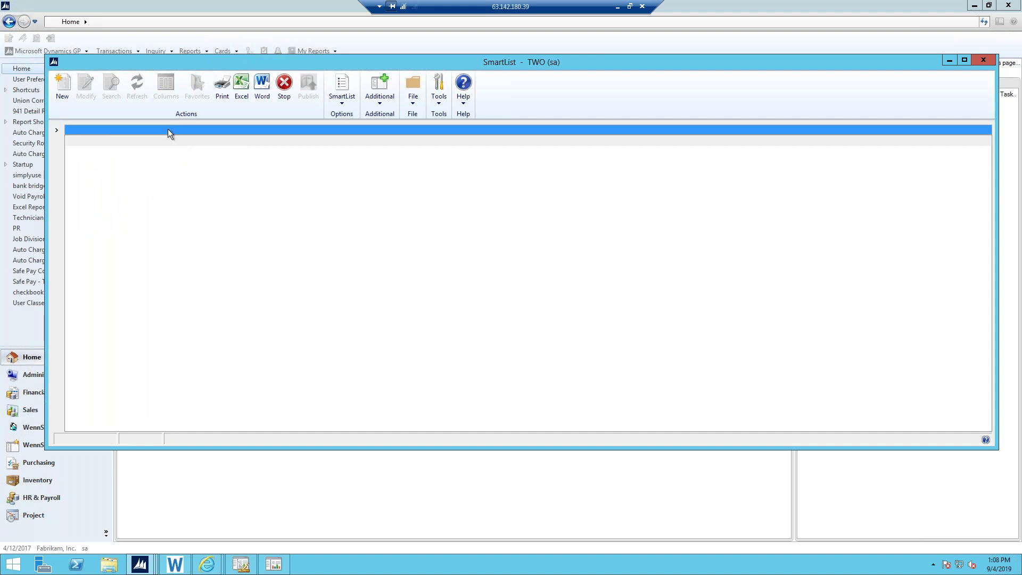
{"action": "left_click", "coordinate": [58, 130]}
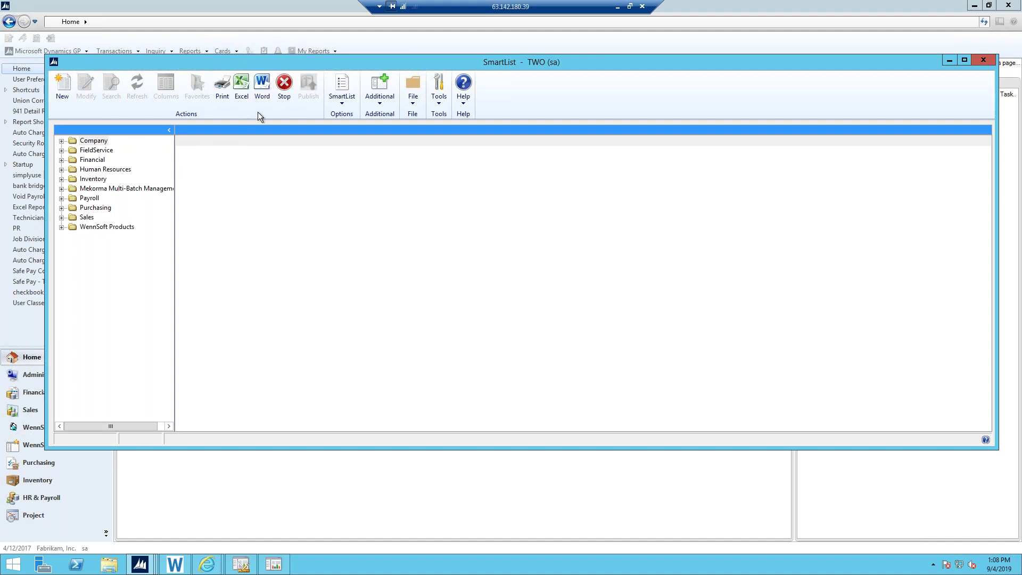
{"action": "left_click", "coordinate": [336, 100]}
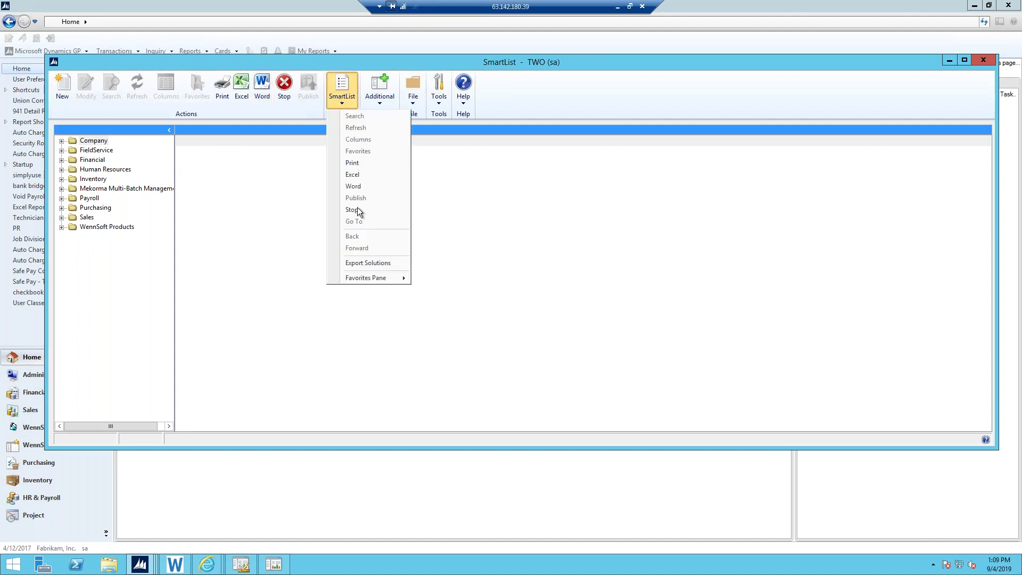
{"action": "mouse_move", "coordinate": [369, 276]}
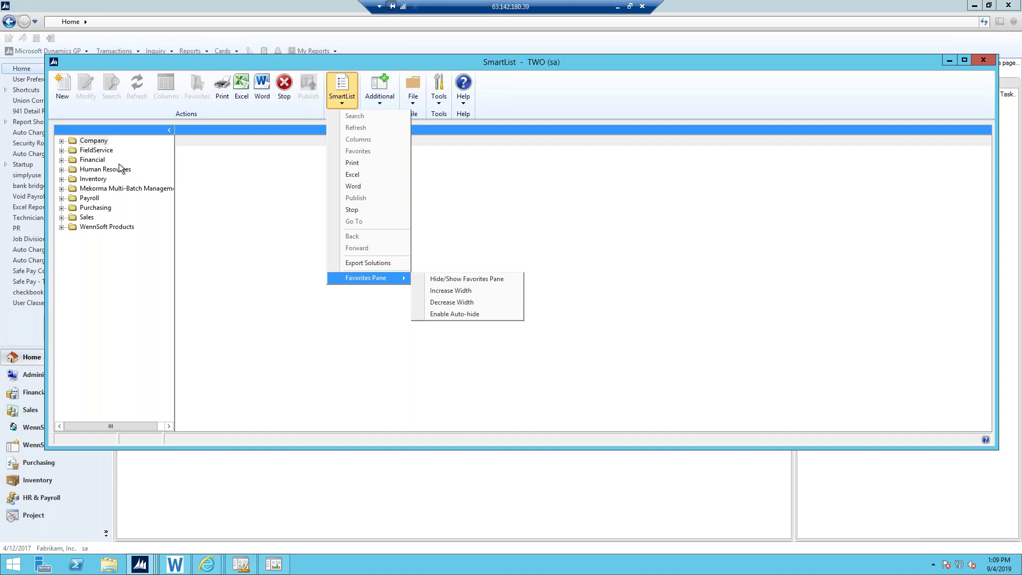
Step: Expand the Financial folder and its Account Transactions, and load the default * list
{"action": "left_click", "coordinate": [61, 160]}
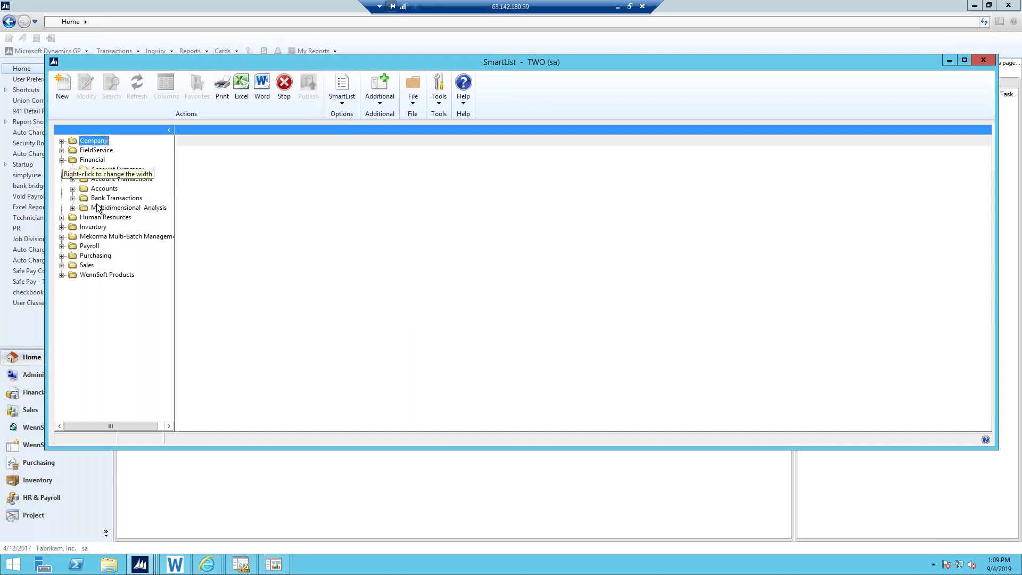
{"action": "left_click", "coordinate": [73, 180]}
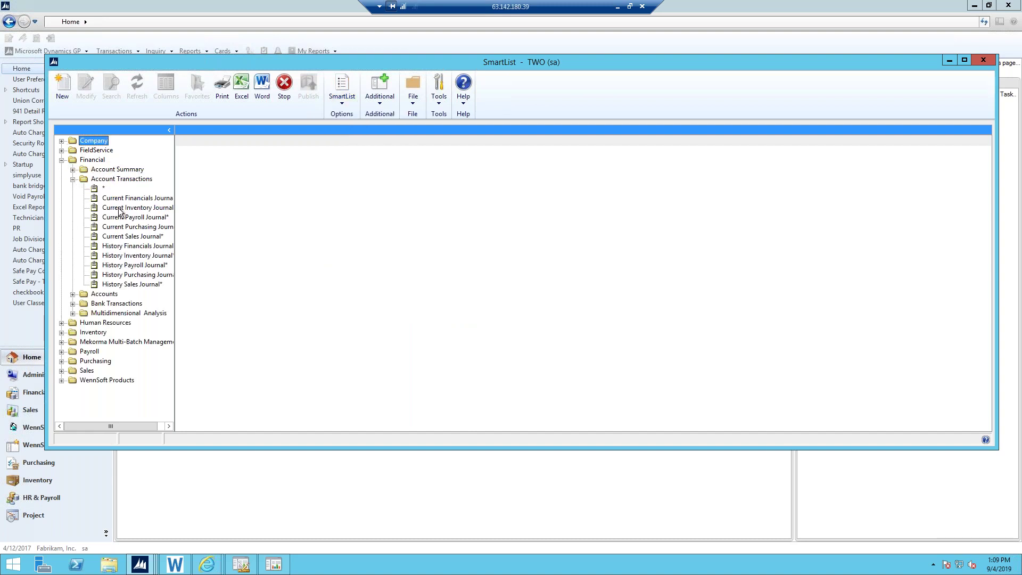
{"action": "right_click", "coordinate": [142, 191]}
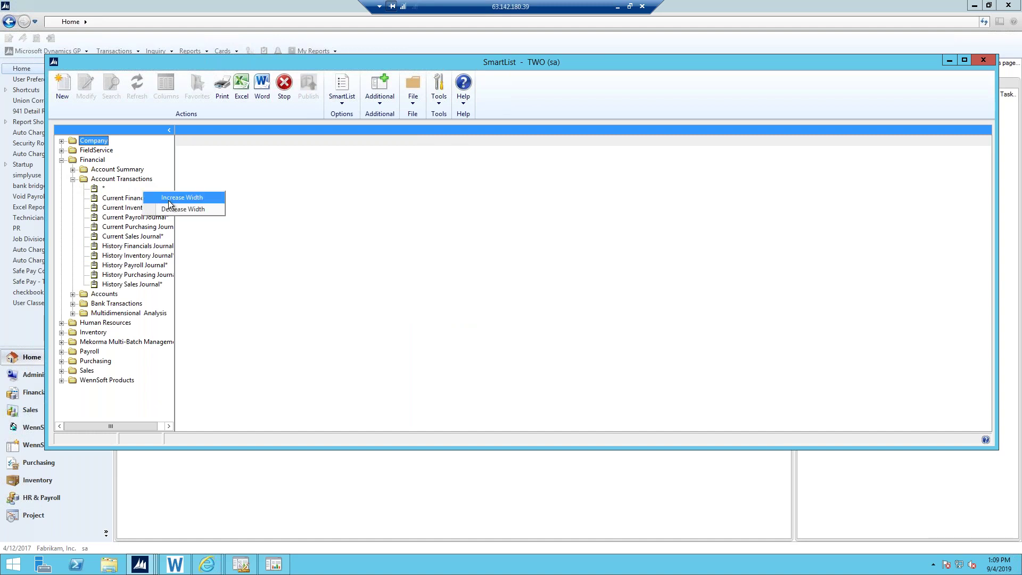
{"action": "left_click", "coordinate": [99, 188]}
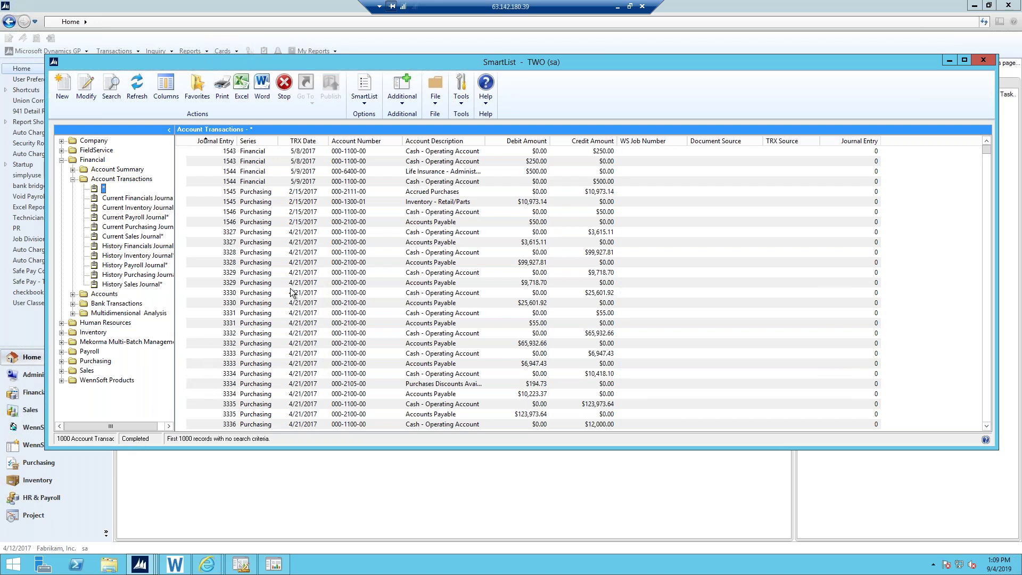
Step: Examine the search window for Account Transactions and close it without setting any criteria
{"action": "left_click", "coordinate": [181, 442]}
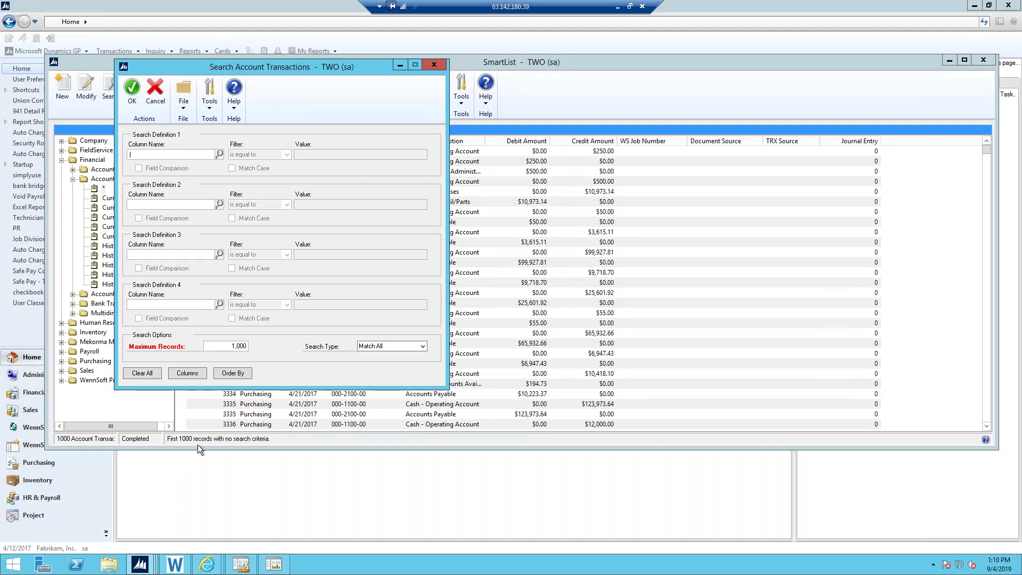
{"action": "left_click_drag", "start_coordinate": [280, 71], "coordinate": [317, 160]}
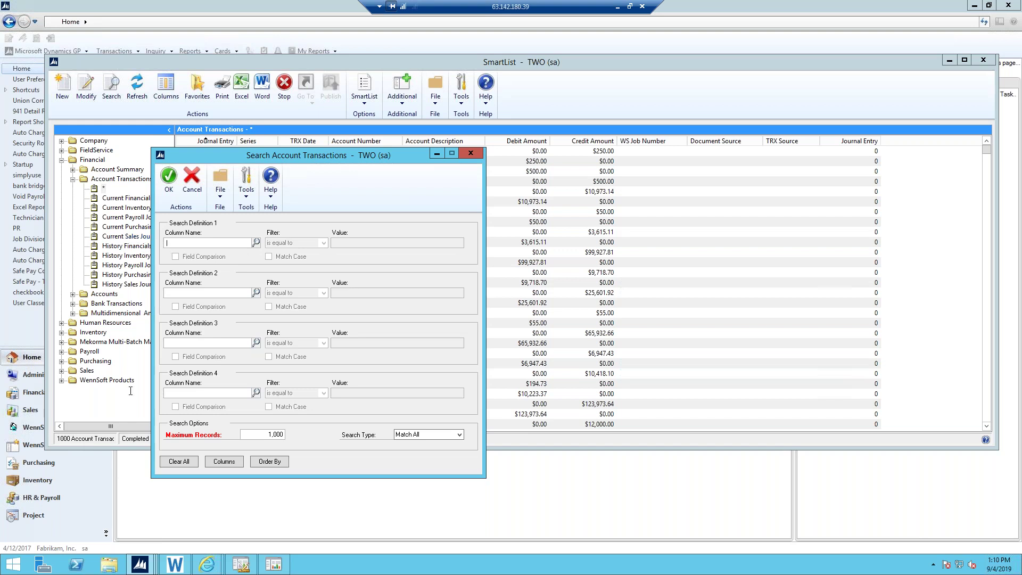
{"action": "left_click", "coordinate": [472, 153]}
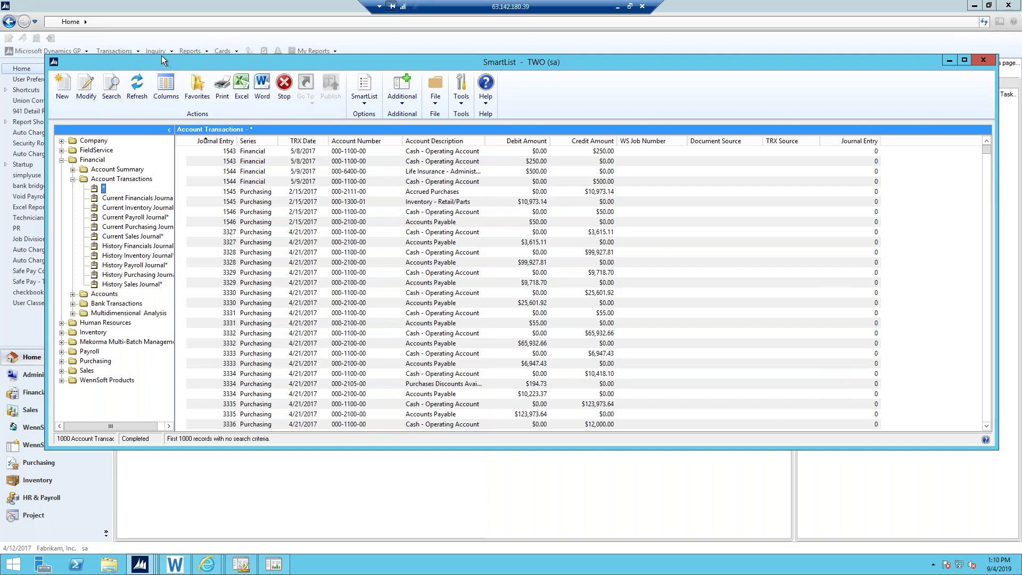
Step: Reposition the SmartList window and reopen the search for Account Transactions
{"action": "left_click_drag", "start_coordinate": [165, 62], "coordinate": [142, 1]}
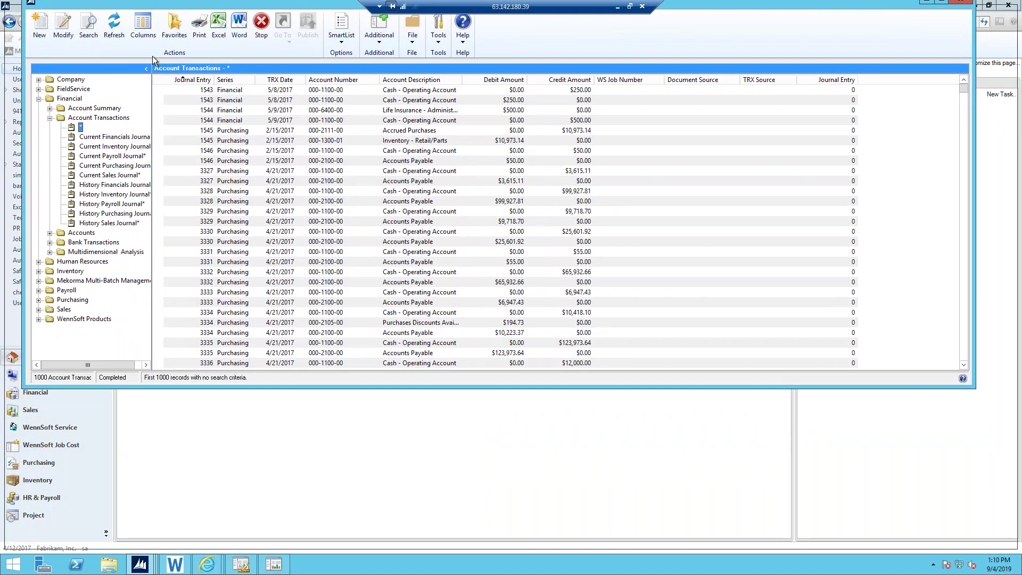
{"action": "left_click_drag", "start_coordinate": [155, 74], "coordinate": [156, 98]}
{"action": "left_click", "coordinate": [191, 477]}
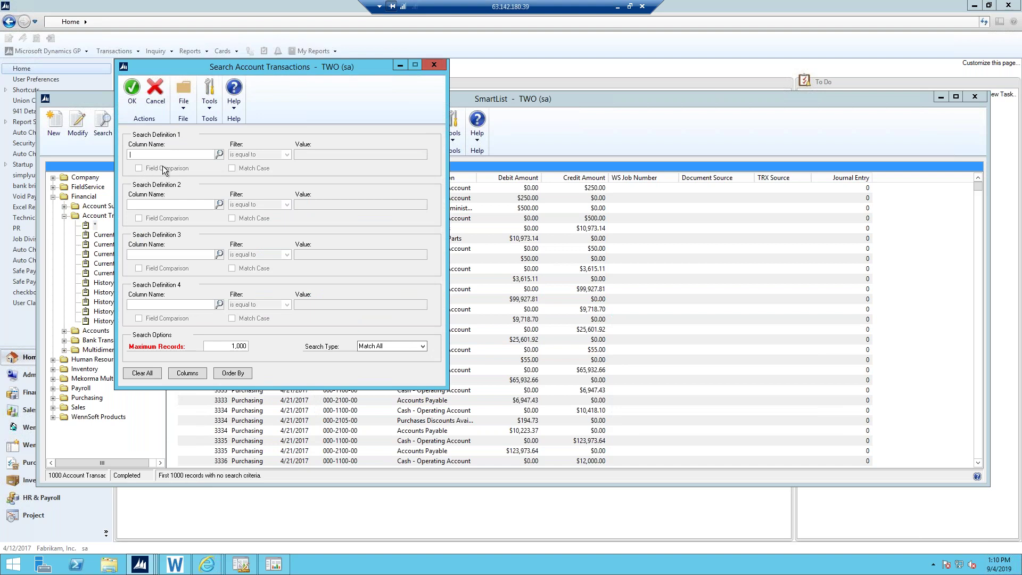
Step: Look up "dat" for Search Definition 1, sort the available columns by type, and choose TRX Date
{"action": "type", "text": "dat"}
{"action": "key", "text": "Tab"}
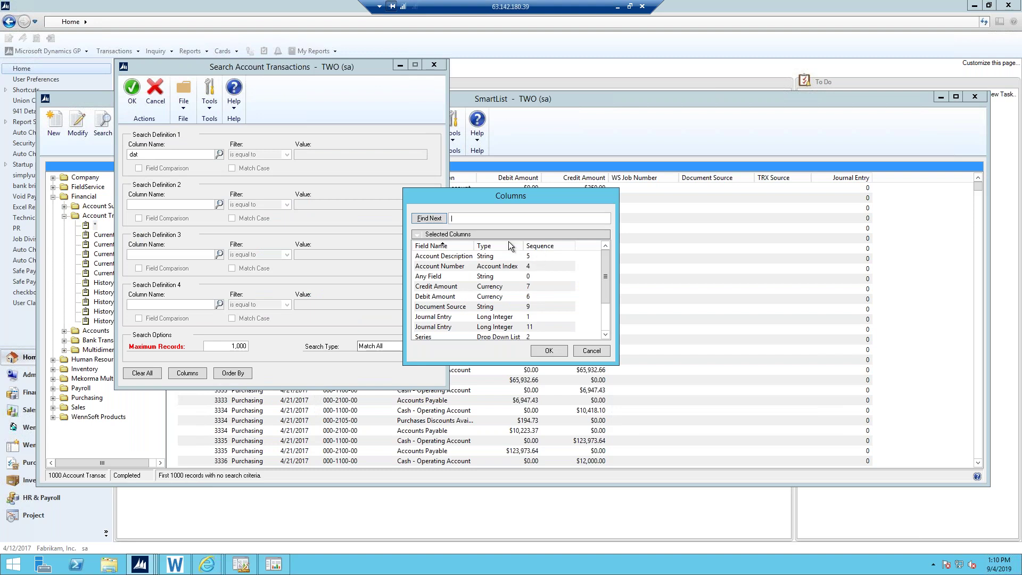
{"action": "left_click", "coordinate": [490, 247]}
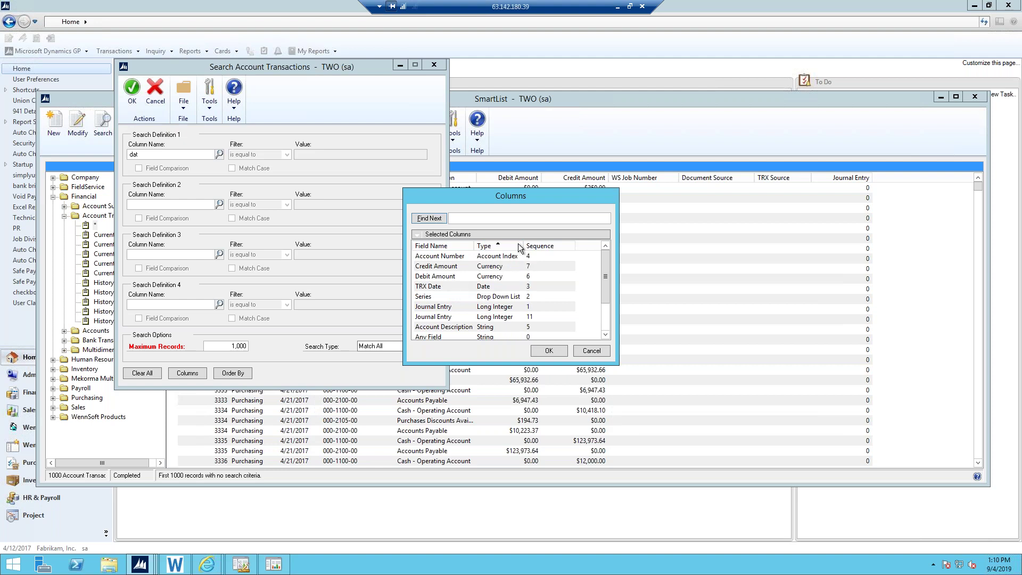
{"action": "left_click", "coordinate": [446, 246]}
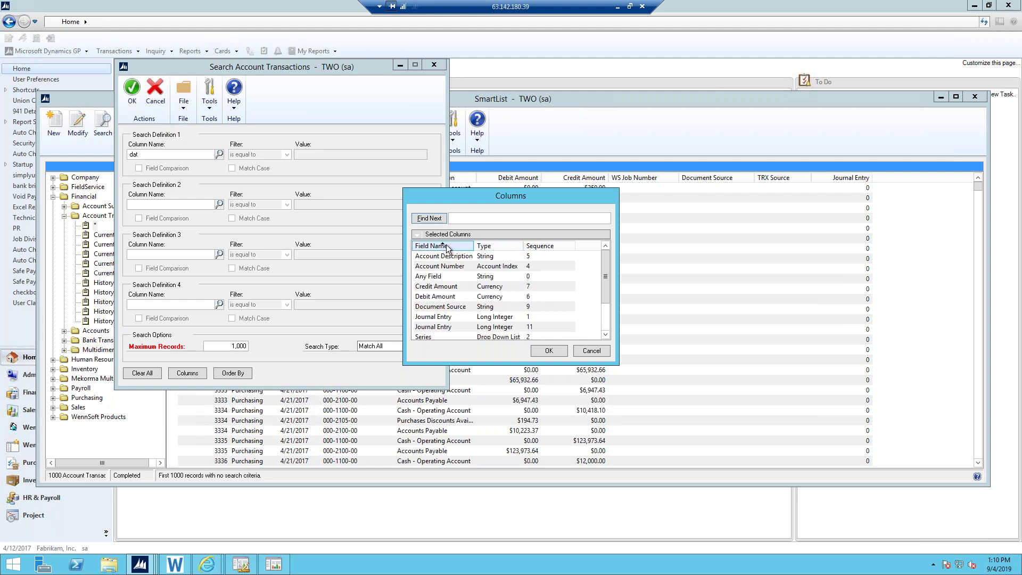
{"action": "left_click", "coordinate": [486, 246]}
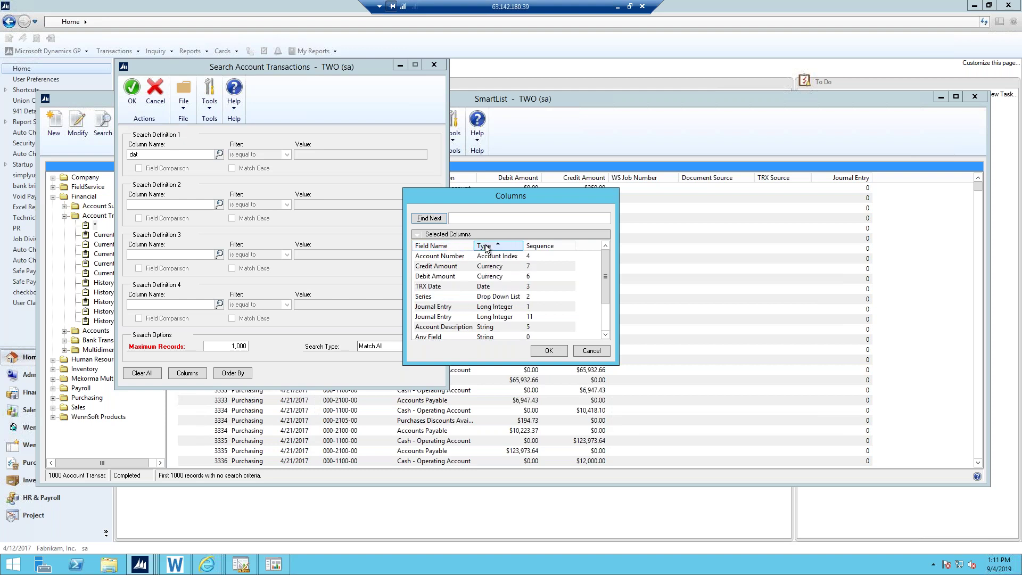
{"action": "double_click", "coordinate": [429, 288]}
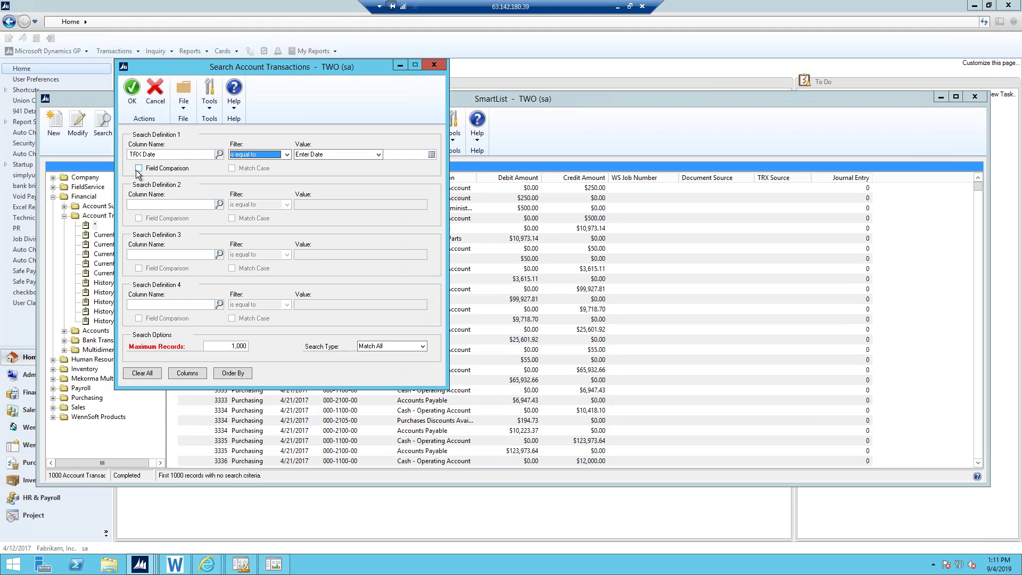
Step: Set Search Definition 1 to a field comparison where TRX Date is not equal to Created Date, chosen from all columns
{"action": "left_click", "coordinate": [139, 170]}
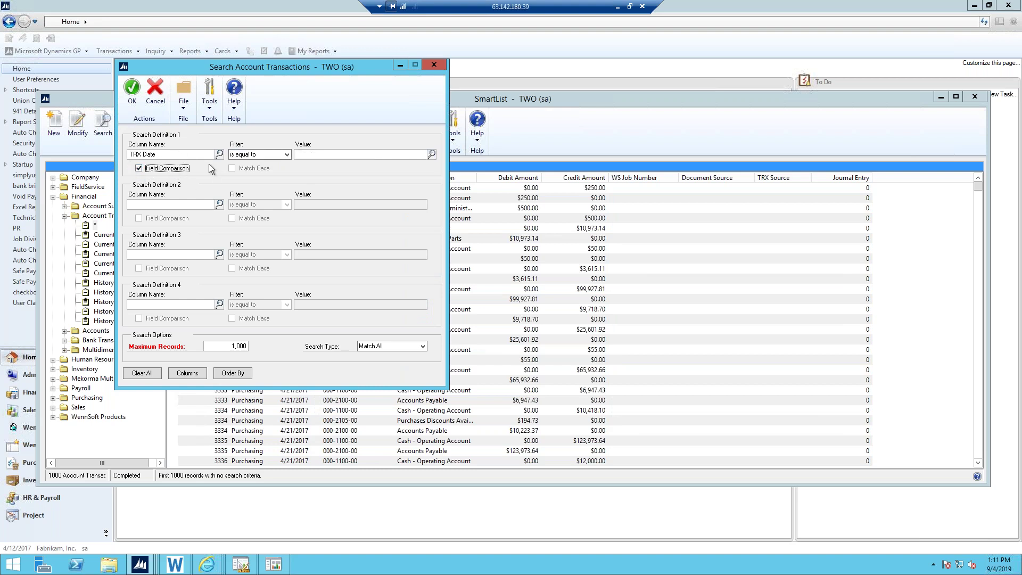
{"action": "left_click", "coordinate": [426, 154]}
{"action": "left_click", "coordinate": [432, 154]}
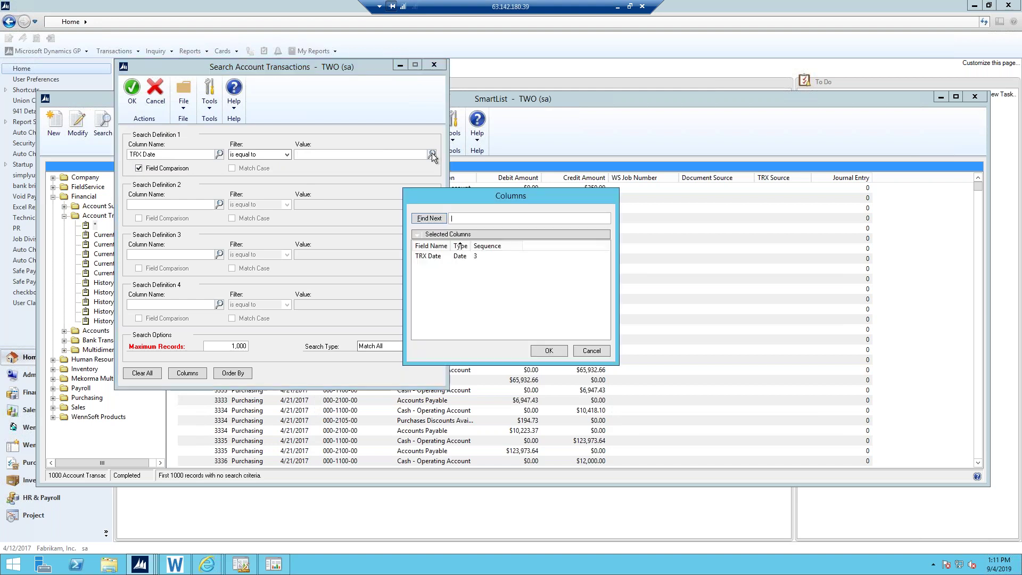
{"action": "left_click", "coordinate": [418, 234]}
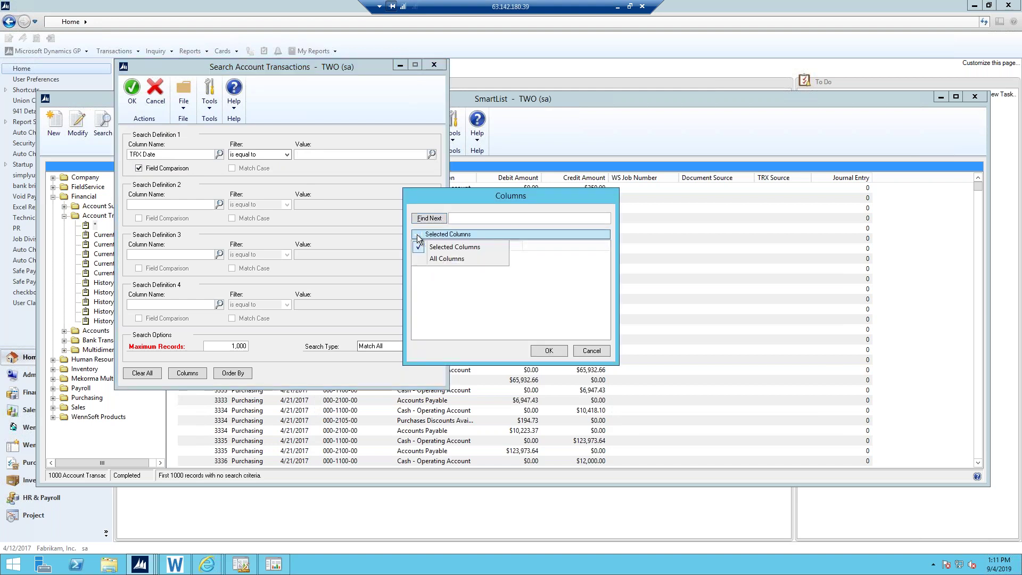
{"action": "left_click", "coordinate": [435, 258]}
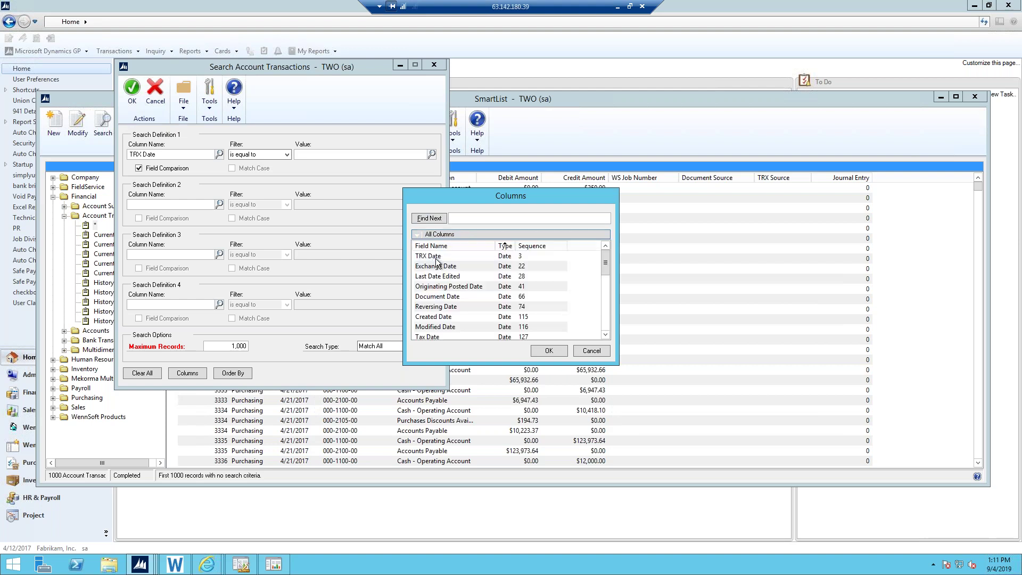
{"action": "left_click", "coordinate": [419, 300]}
{"action": "left_click", "coordinate": [419, 300]}
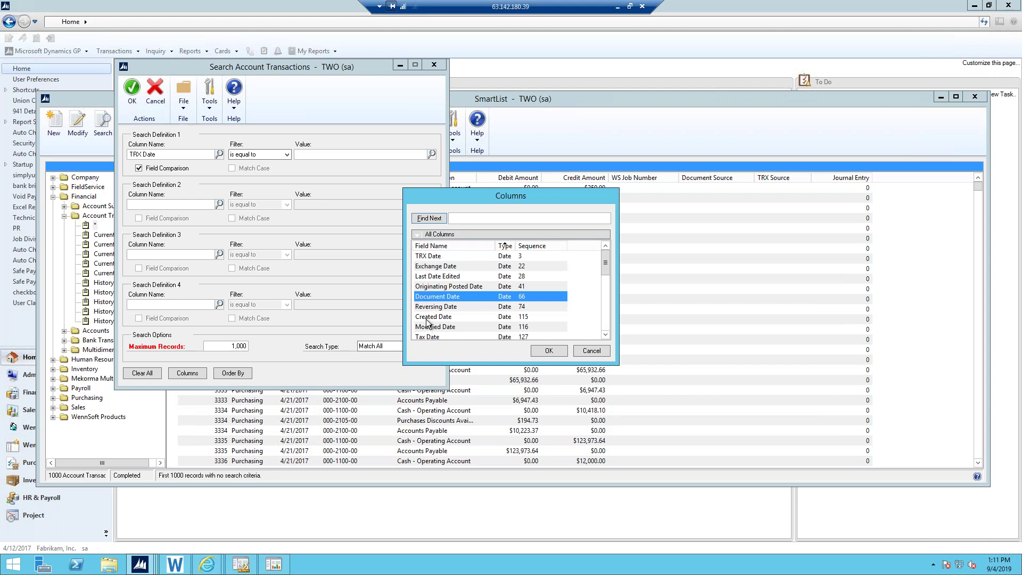
{"action": "double_click", "coordinate": [427, 320]}
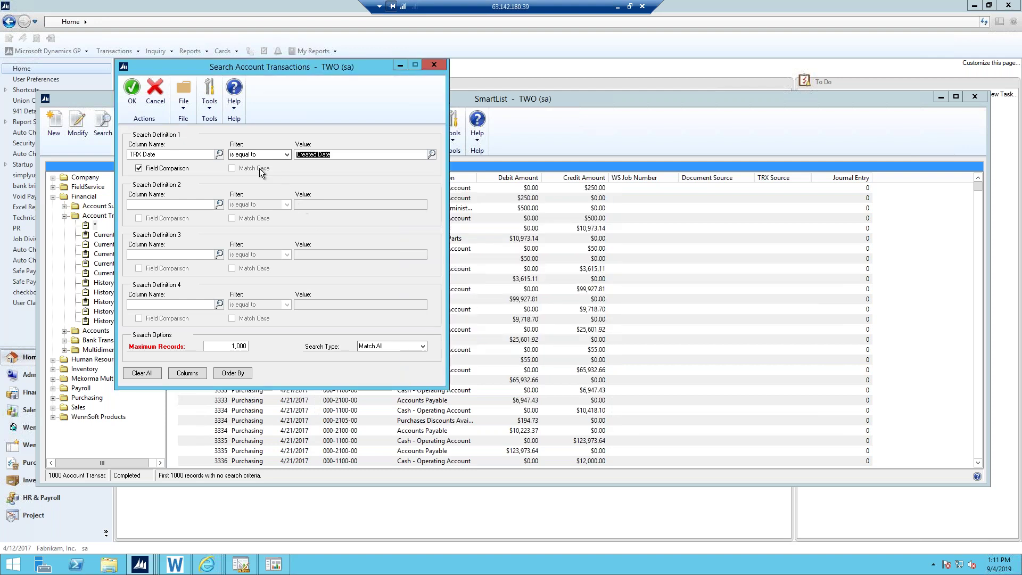
{"action": "left_click", "coordinate": [251, 155]}
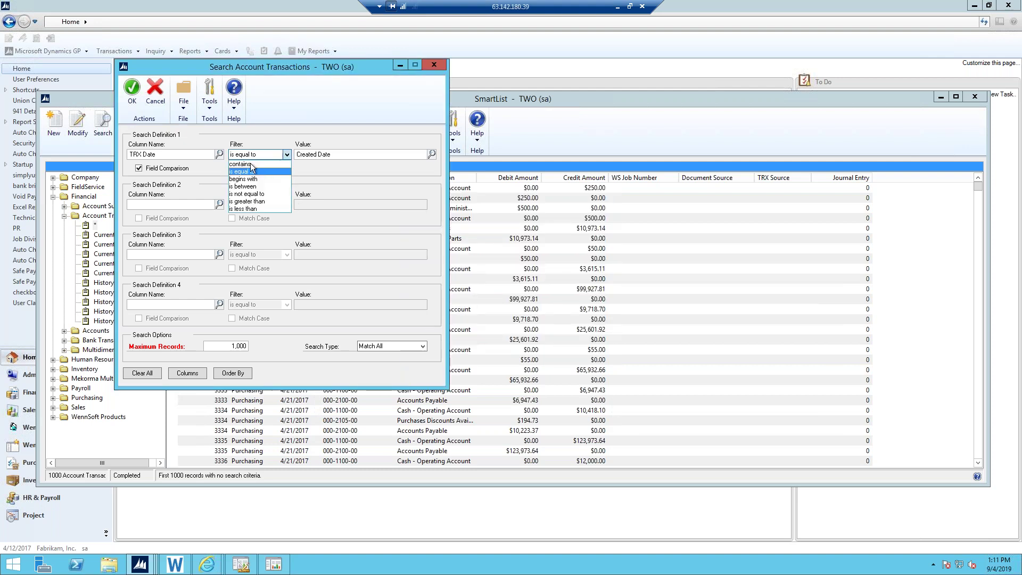
{"action": "left_click", "coordinate": [250, 194]}
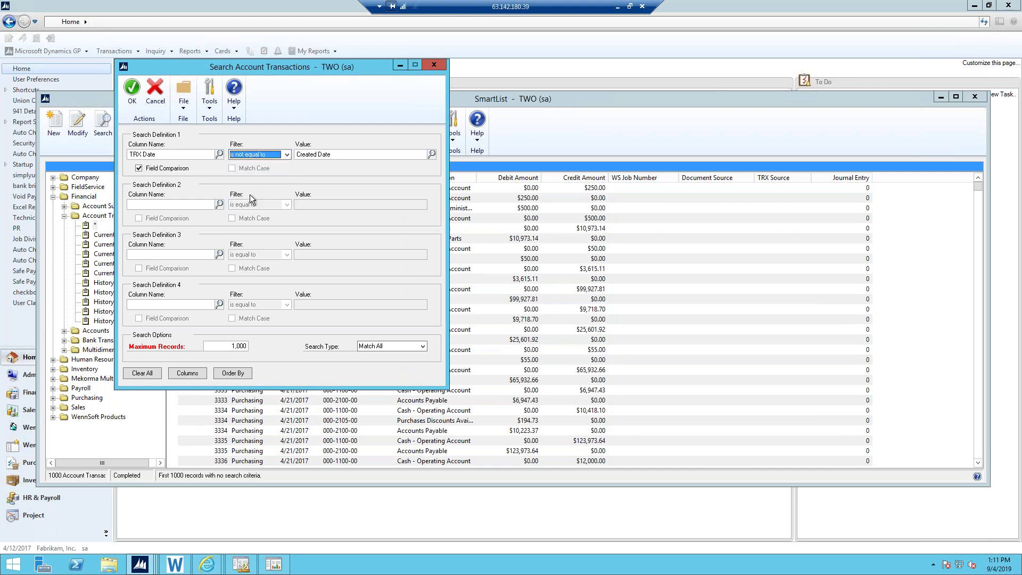
Step: Add trx date as the column for Search Definition 2 with the filter is between
{"action": "left_click", "coordinate": [170, 205]}
{"action": "type", "text": "trx date"}
{"action": "key", "text": "Tab"}
{"action": "key", "text": "Down"}
{"action": "key", "text": "Tab"}
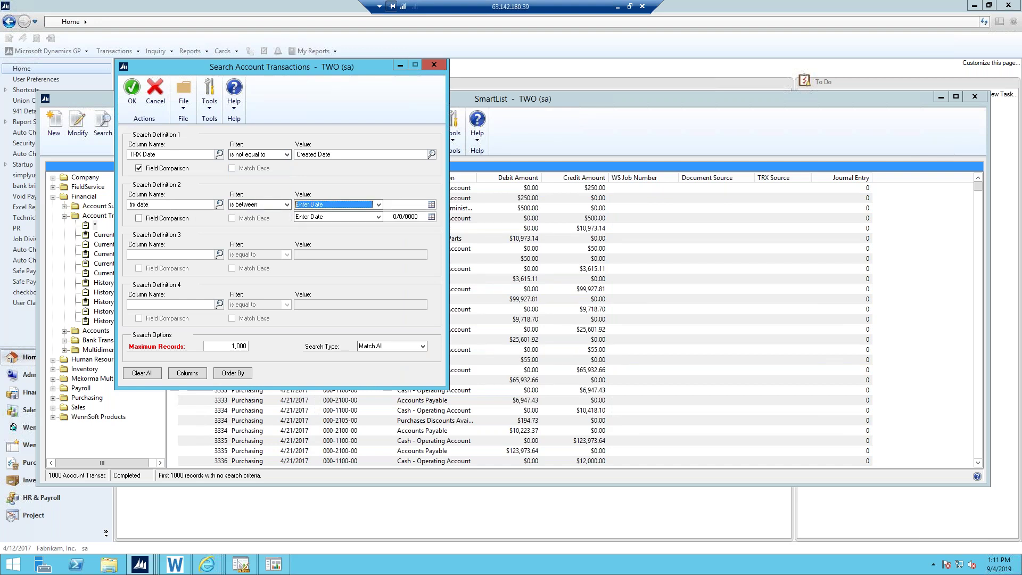
{"action": "key", "text": "shift+Tab"}
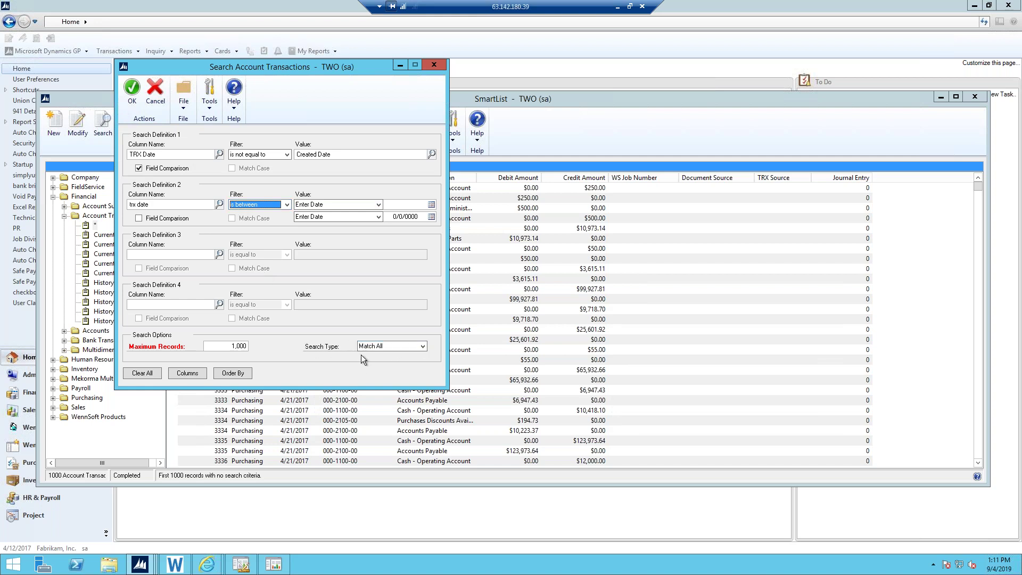
Step: Check the available search types, keep Match All, and run the Account Transactions search
{"action": "left_click", "coordinate": [378, 346]}
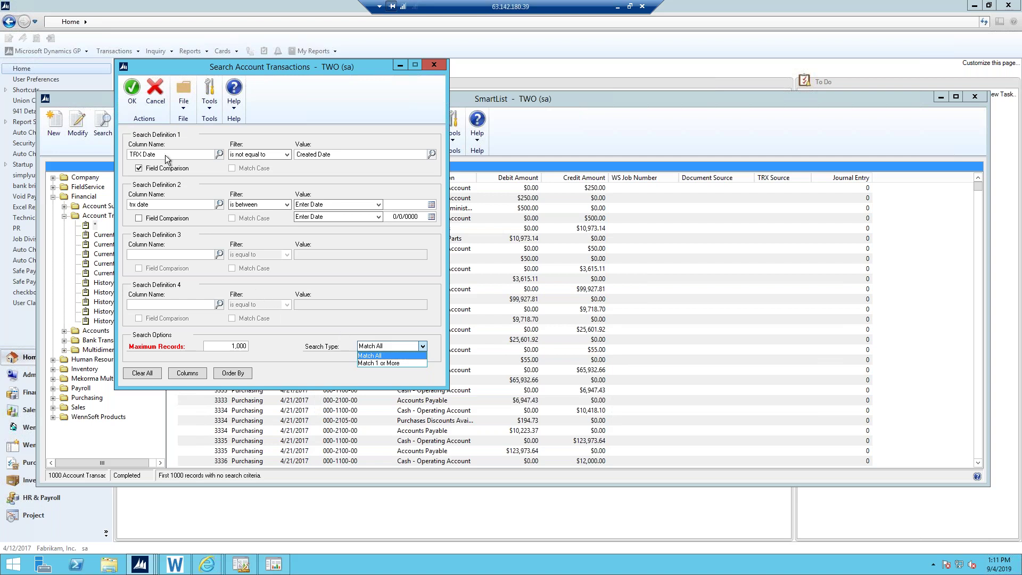
{"action": "left_click", "coordinate": [133, 96]}
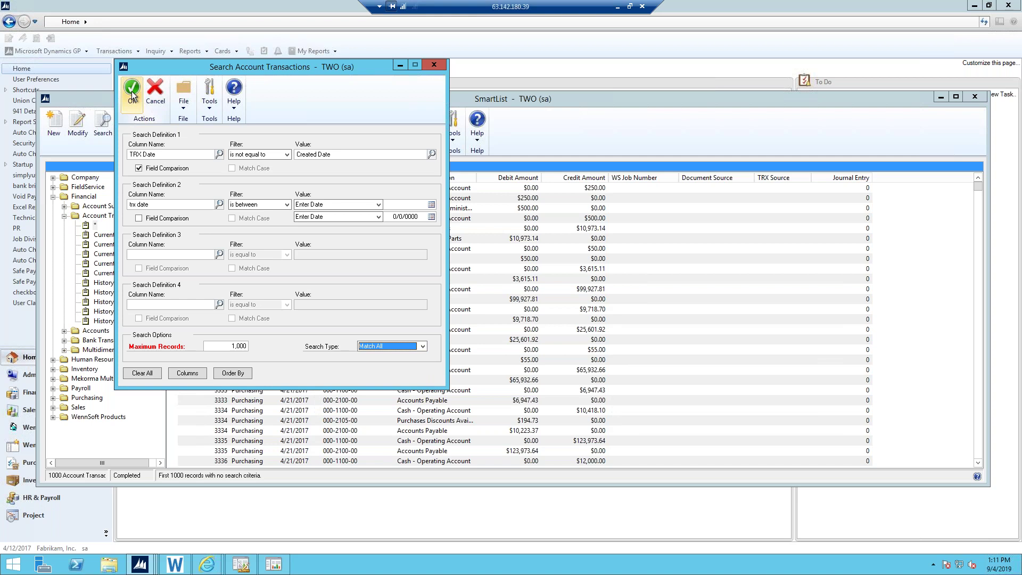
{"action": "left_click", "coordinate": [132, 95]}
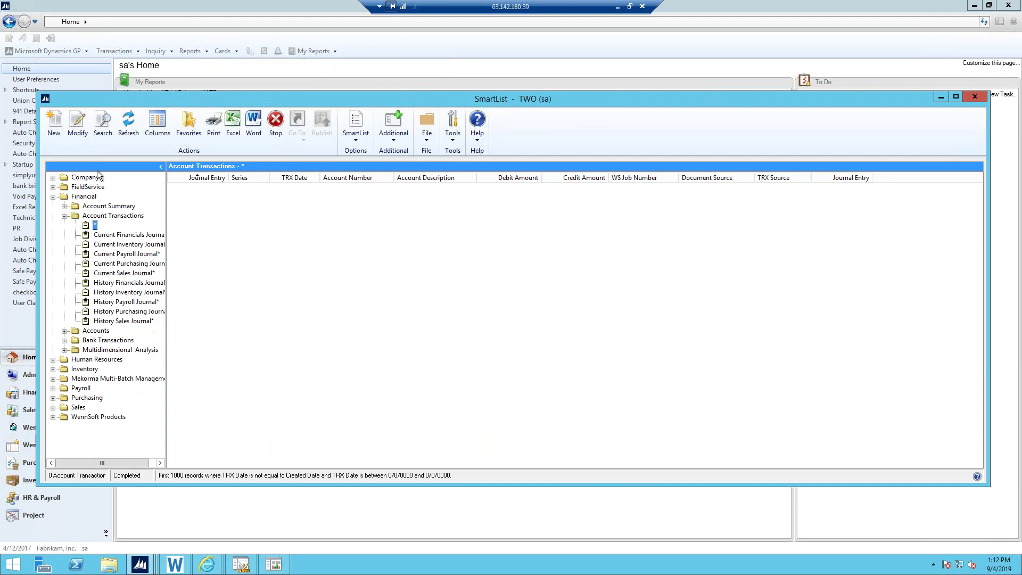
Step: Review the Account Transactions search definitions once more, and close the search and SmartList windows
{"action": "left_click", "coordinate": [112, 145]}
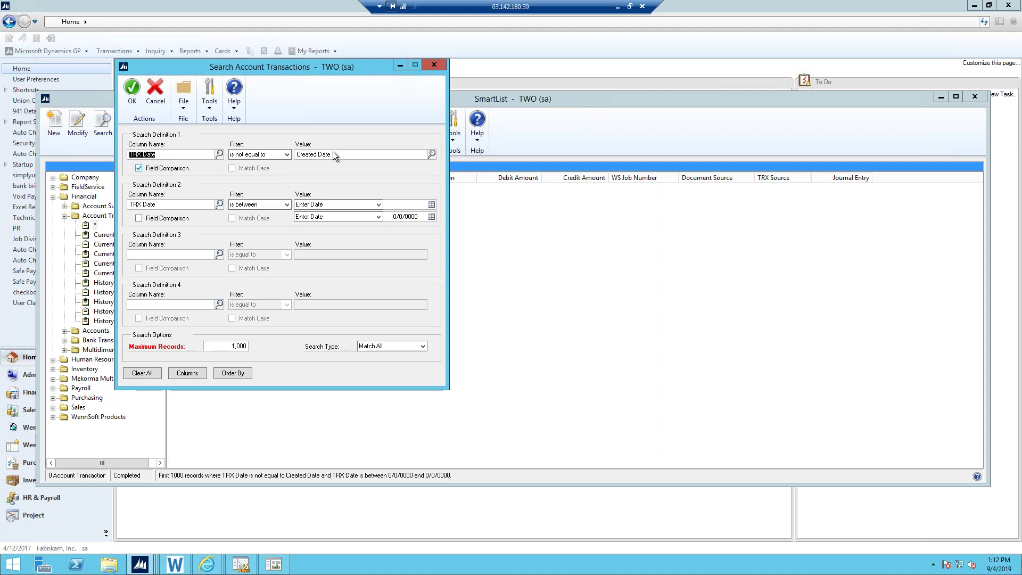
{"action": "left_click", "coordinate": [434, 64]}
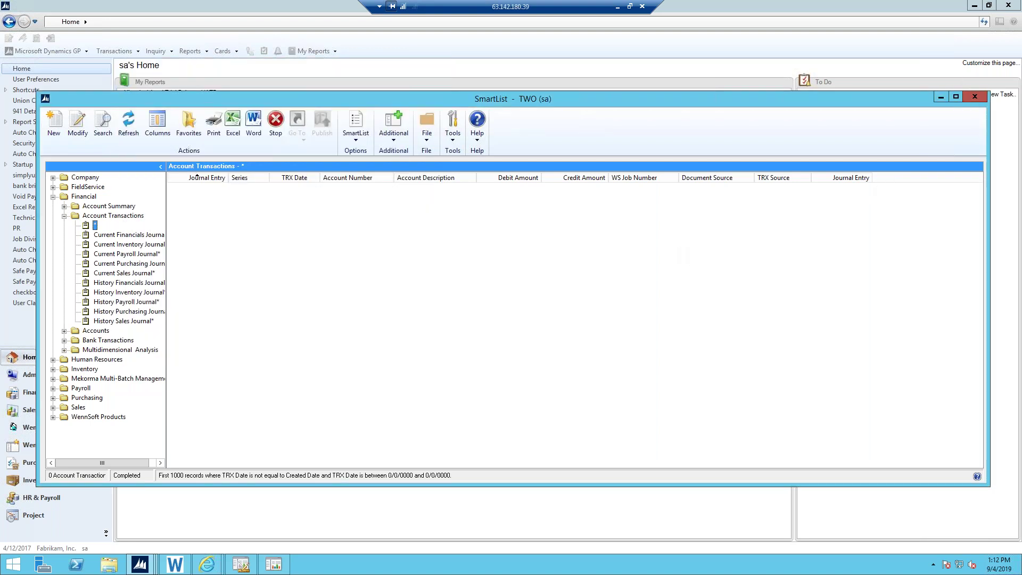
{"action": "left_click", "coordinate": [975, 97]}
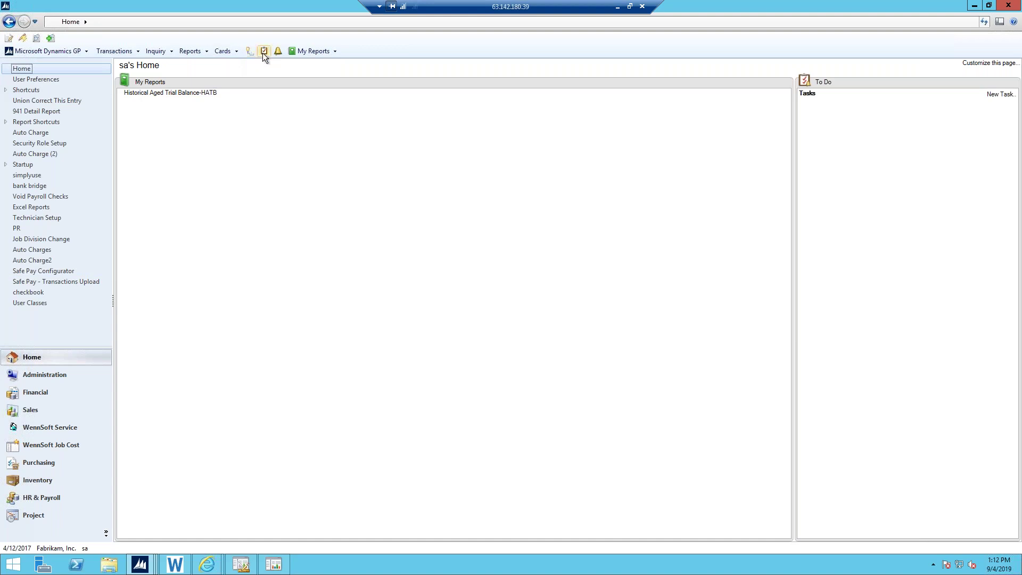
Step: Open the Reminders window, enlarge it vertically, and look through the list of all reminders
{"action": "left_click", "coordinate": [278, 51]}
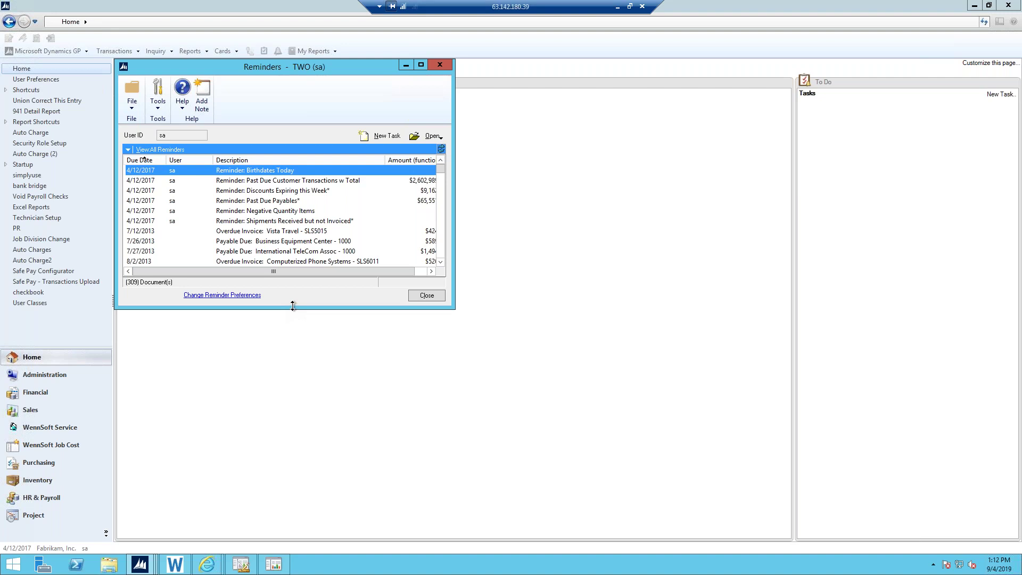
{"action": "left_click_drag", "start_coordinate": [292, 304], "coordinate": [285, 473]}
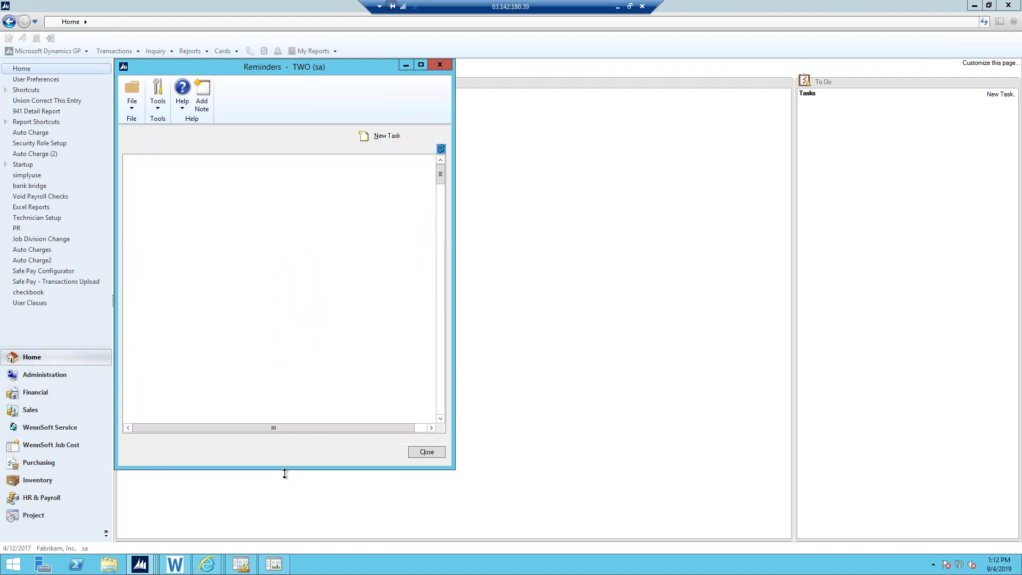
{"action": "left_click", "coordinate": [442, 409]}
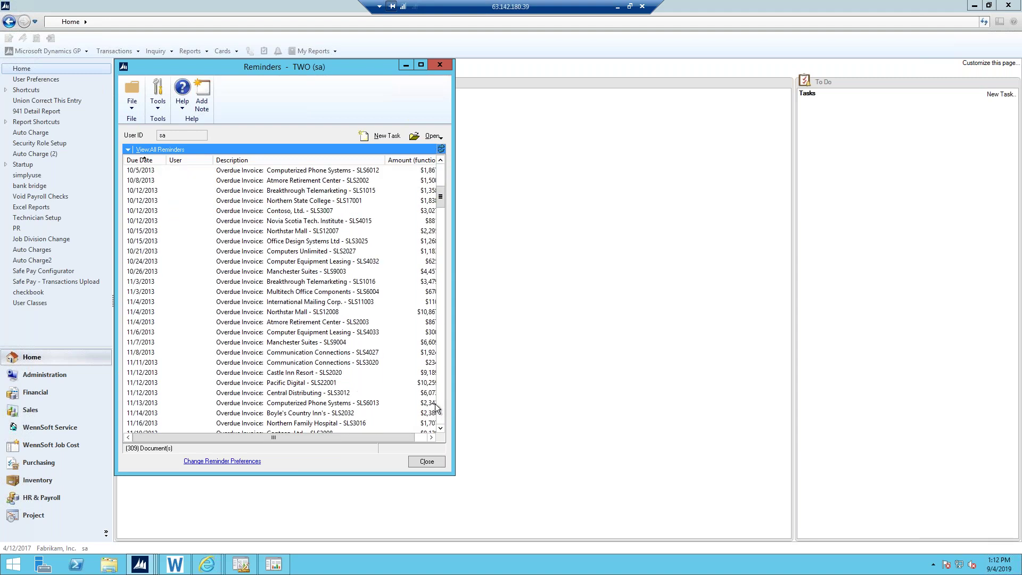
Step: Open the reminder preferences and examine custom reminders such as Birthdates Today and Discounts Expiring this Week*
{"action": "left_click", "coordinate": [225, 461]}
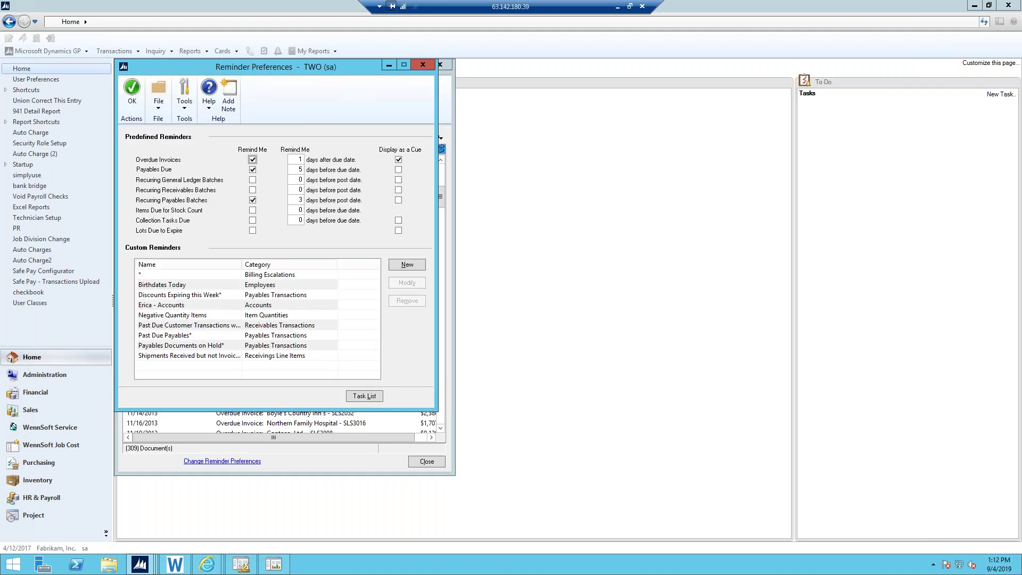
{"action": "left_click", "coordinate": [169, 295]}
{"action": "left_click", "coordinate": [165, 288]}
{"action": "left_click", "coordinate": [166, 297]}
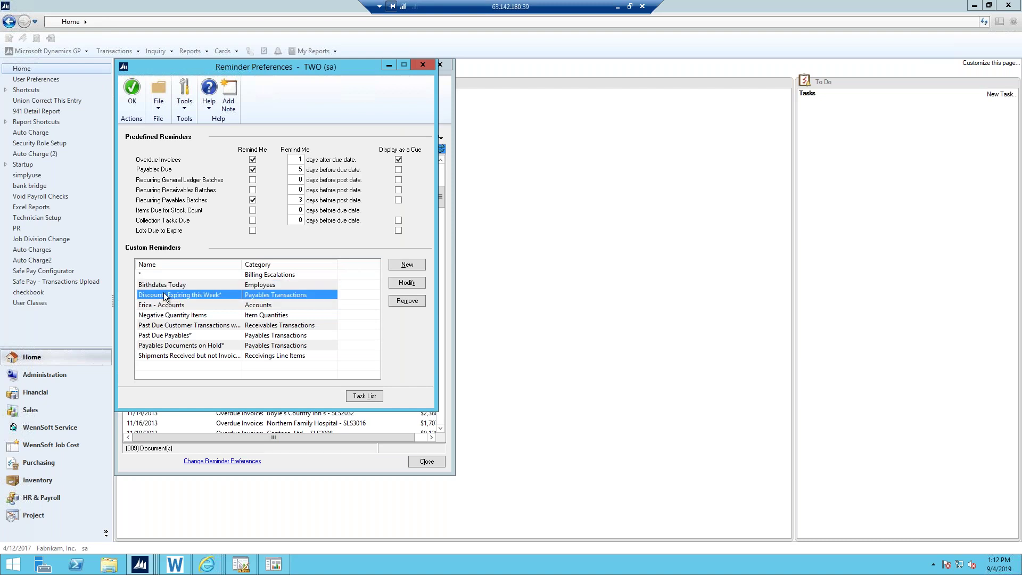
{"action": "left_click", "coordinate": [160, 286]}
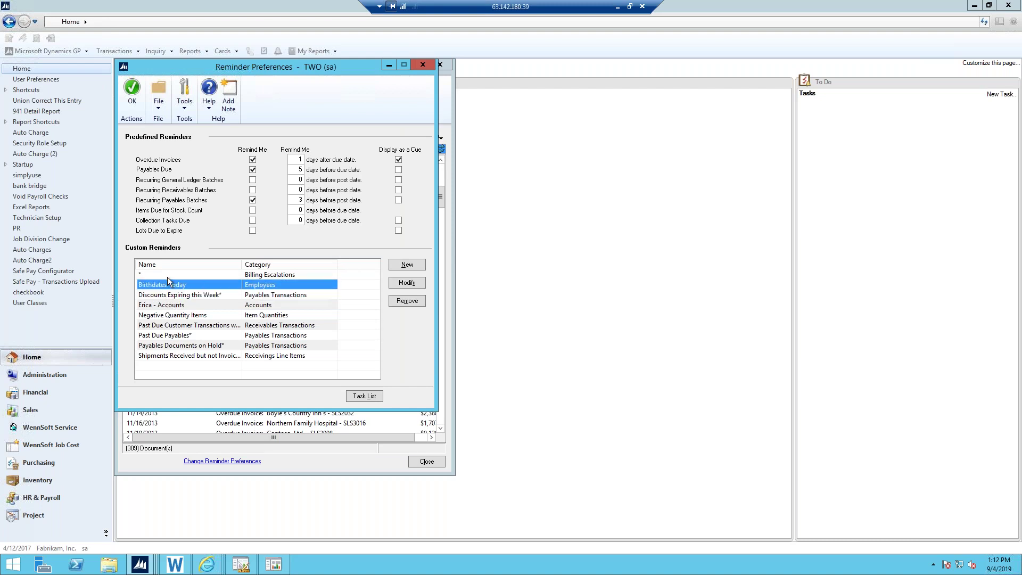
{"action": "left_click", "coordinate": [205, 295]}
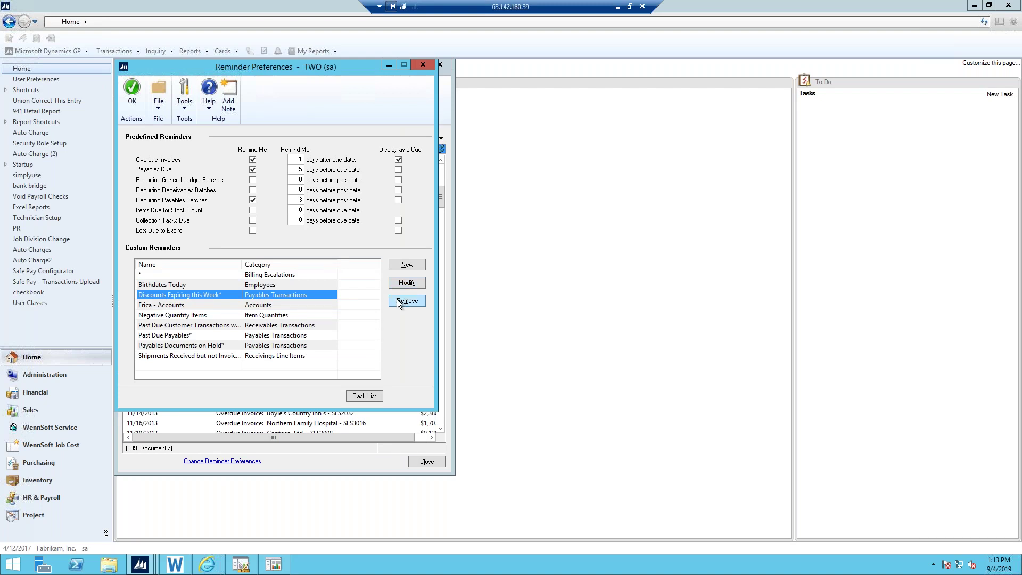
Step: Turn off Remind Me for Overdue Invoices and check its cue and days after due date settings
{"action": "left_click", "coordinate": [253, 159]}
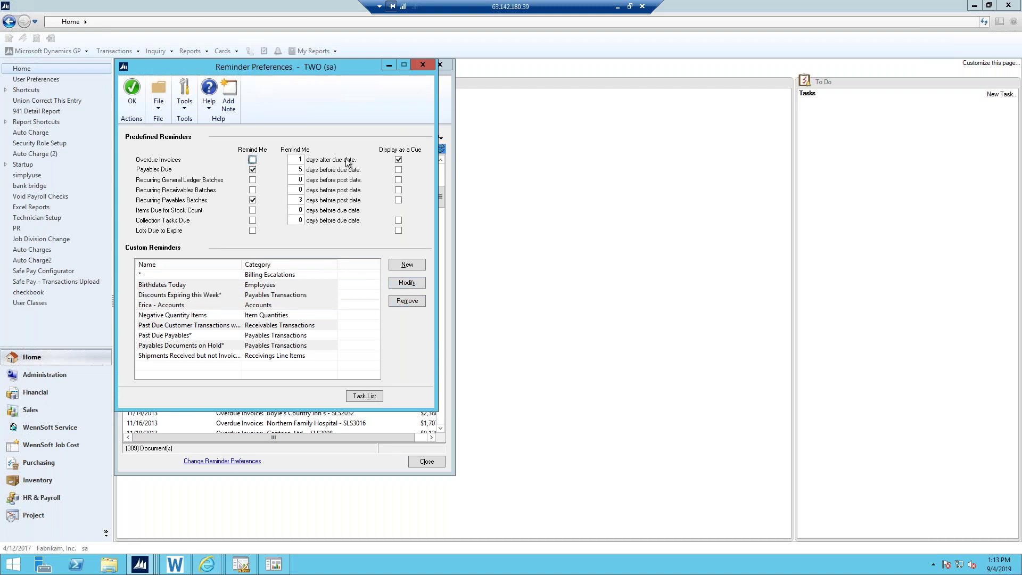
{"action": "left_click", "coordinate": [399, 160]}
{"action": "left_click", "coordinate": [300, 160]}
Step: Start a new custom reminder based on the SmartList favorite Average Days to Pay*, found by searching for "average"
{"action": "left_click", "coordinate": [403, 266]}
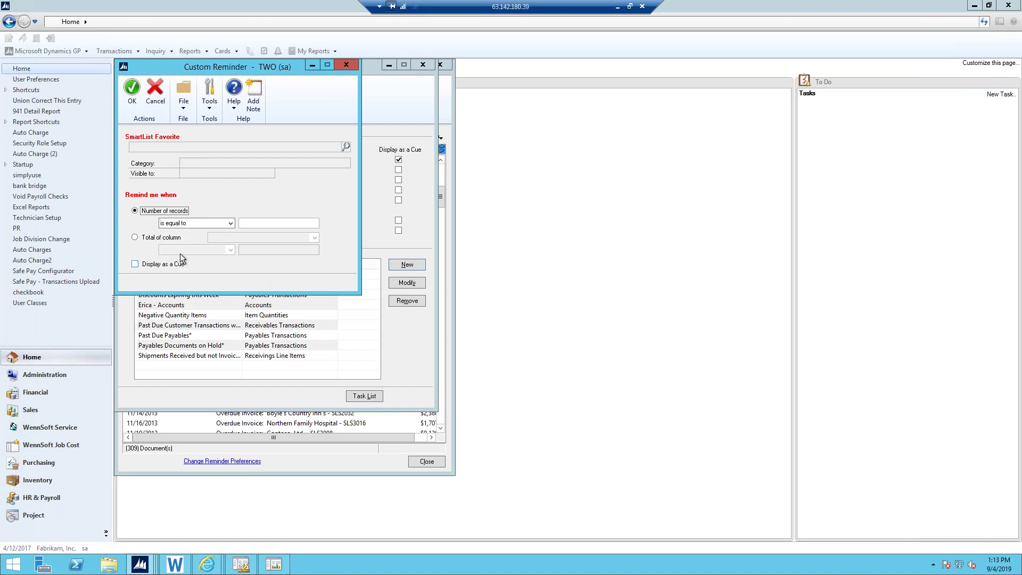
{"action": "left_click", "coordinate": [347, 146]}
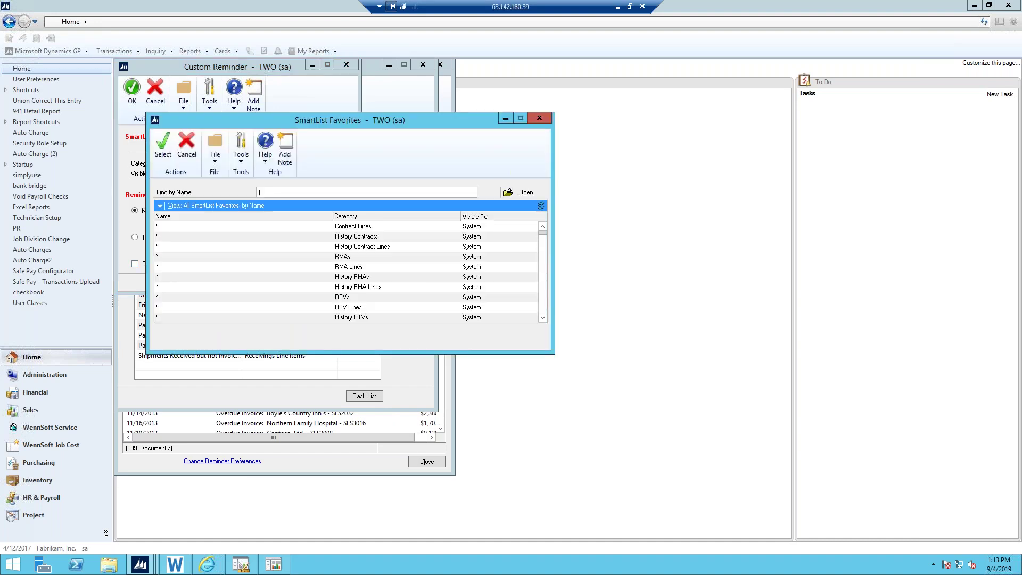
{"action": "type", "text": "average"}
{"action": "key", "text": "Tab"}
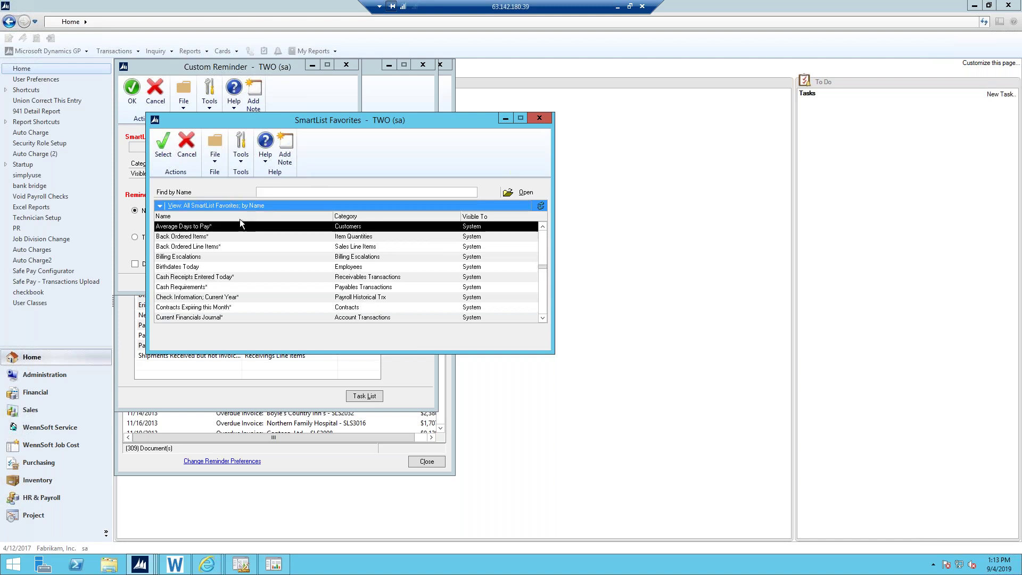
{"action": "double_click", "coordinate": [195, 226]}
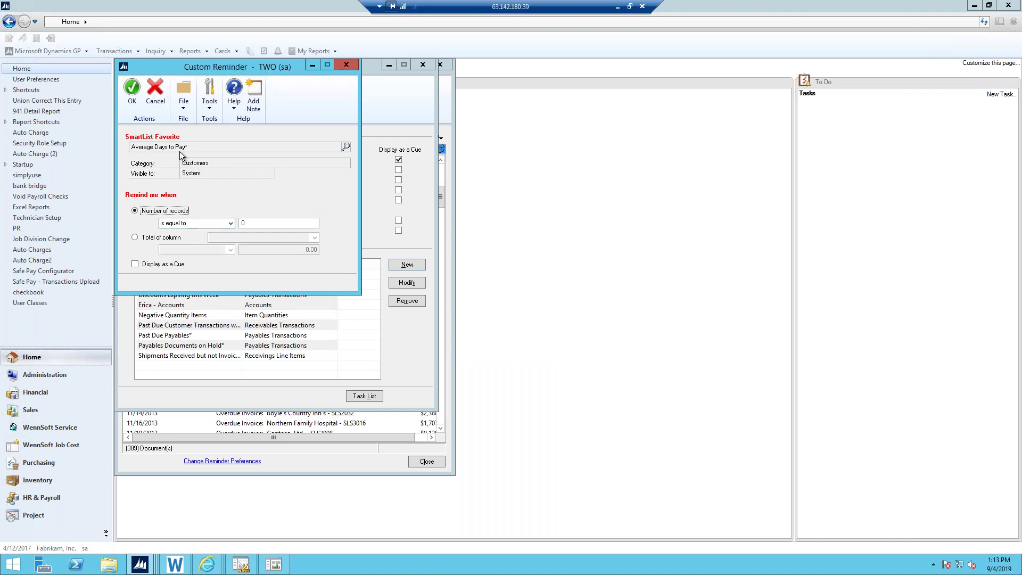
Step: Examine the comparisons for Number of records and the column choices for Total of column, leaving Total of column selected
{"action": "left_click", "coordinate": [136, 238]}
{"action": "left_click", "coordinate": [234, 238]}
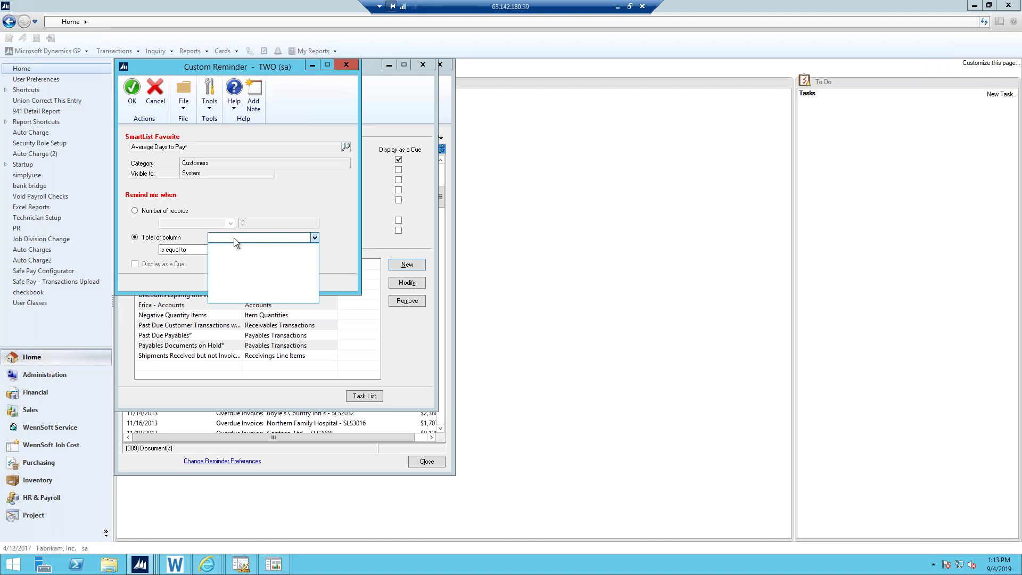
{"action": "left_click", "coordinate": [166, 212]}
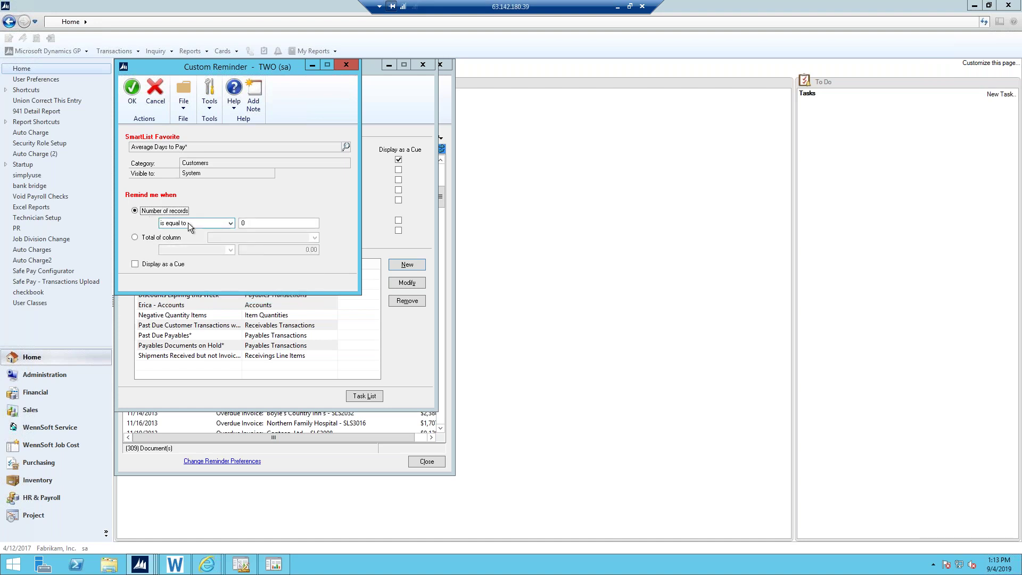
{"action": "left_click", "coordinate": [187, 222]}
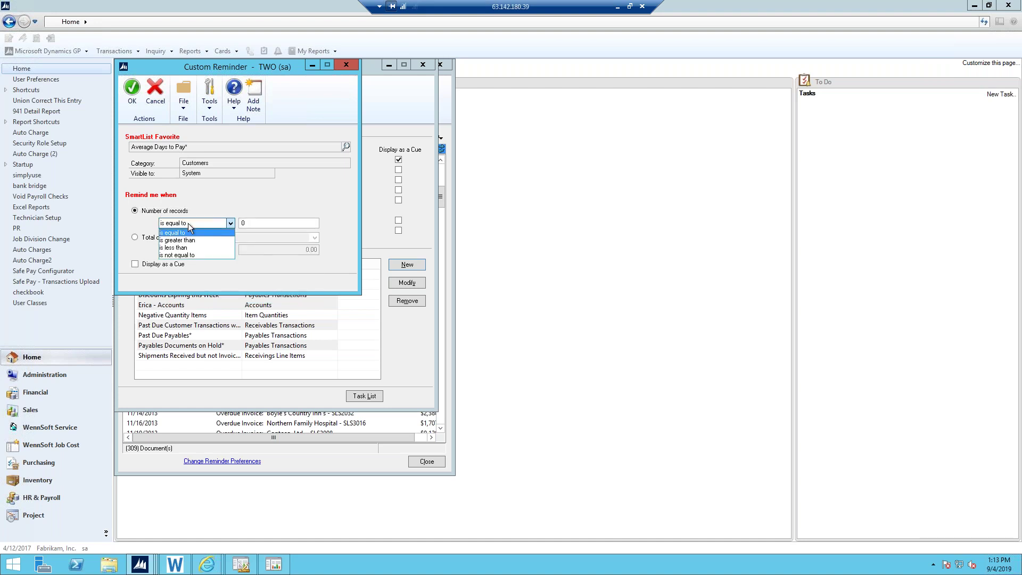
{"action": "left_click", "coordinate": [268, 201]}
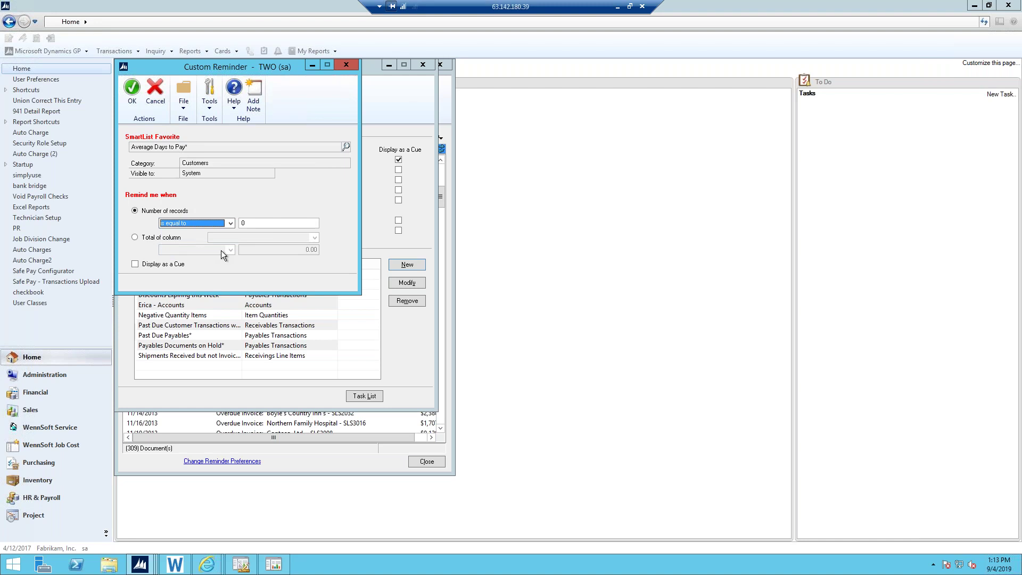
{"action": "left_click", "coordinate": [162, 238]}
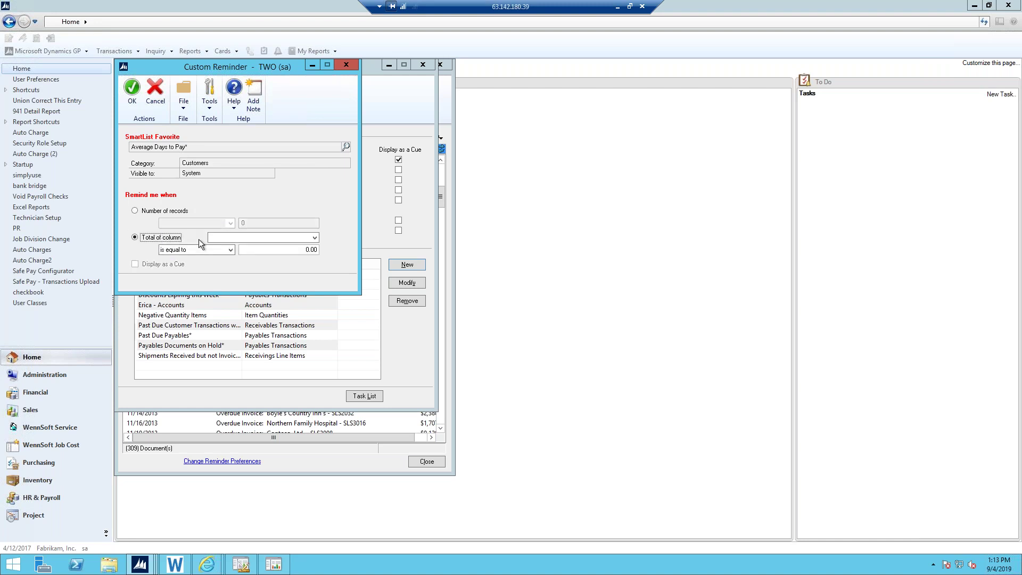
{"action": "left_click", "coordinate": [235, 238]}
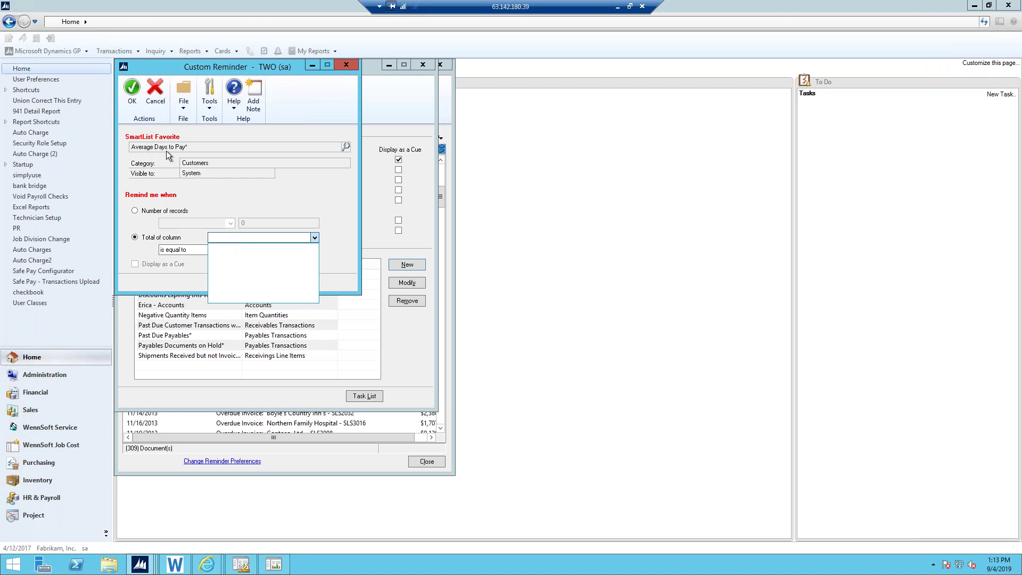
{"action": "left_click", "coordinate": [258, 180]}
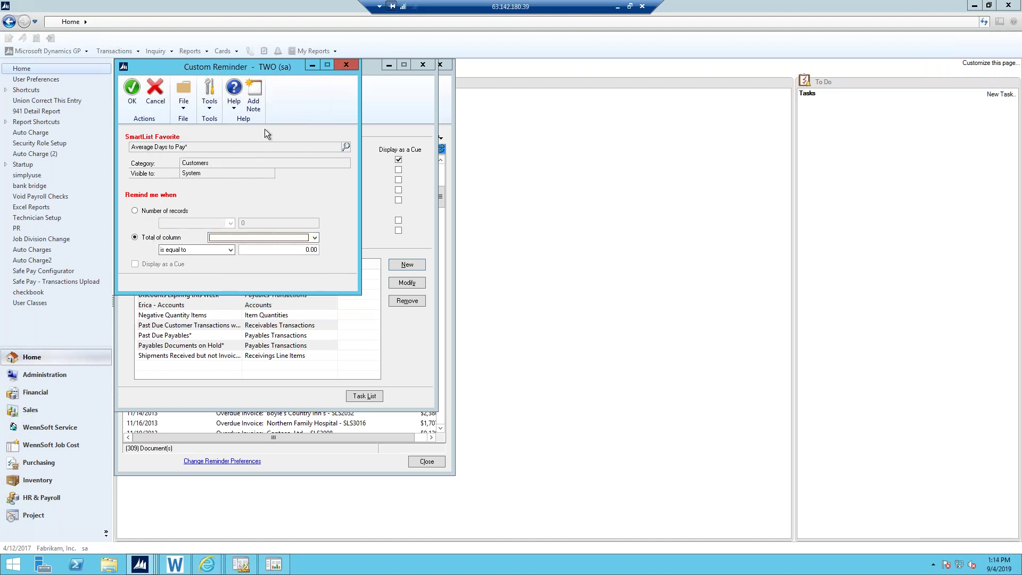
Step: Discard the unfinished custom reminder and close the reminder preferences, then recheck the Reminders list
{"action": "left_click", "coordinate": [345, 65]}
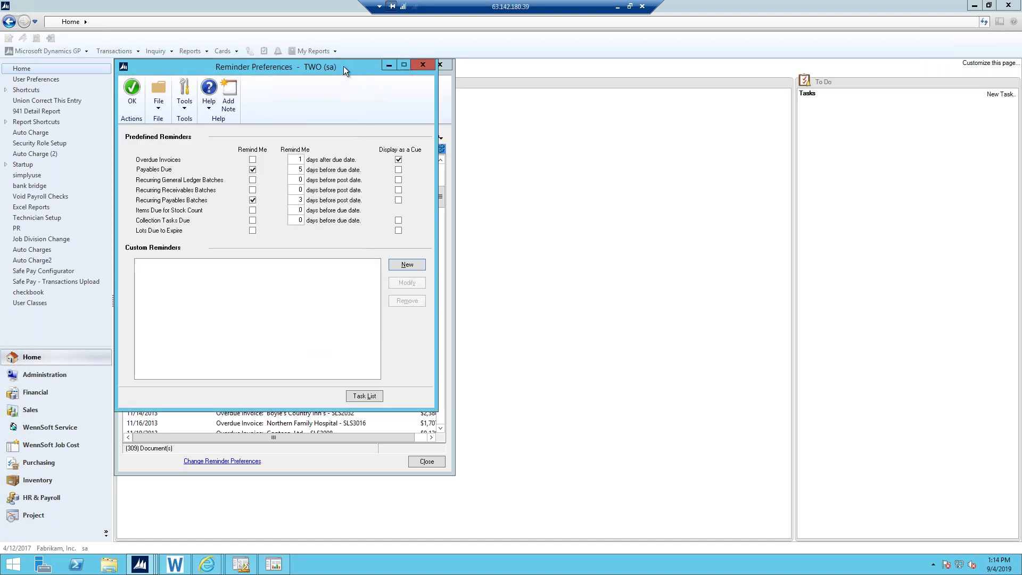
{"action": "left_click", "coordinate": [426, 65]}
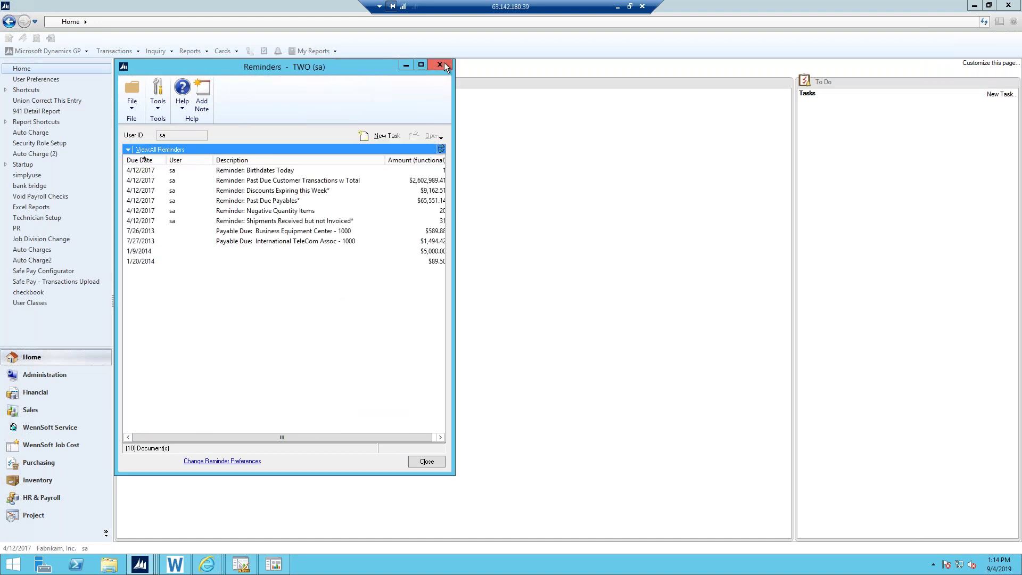
{"action": "left_click", "coordinate": [442, 63]}
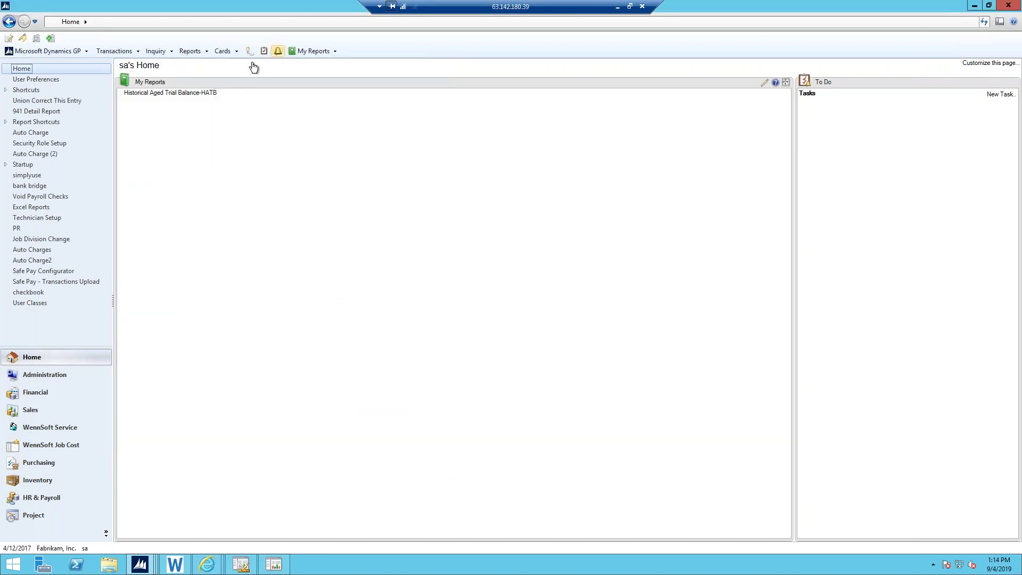
{"action": "left_click", "coordinate": [277, 51]}
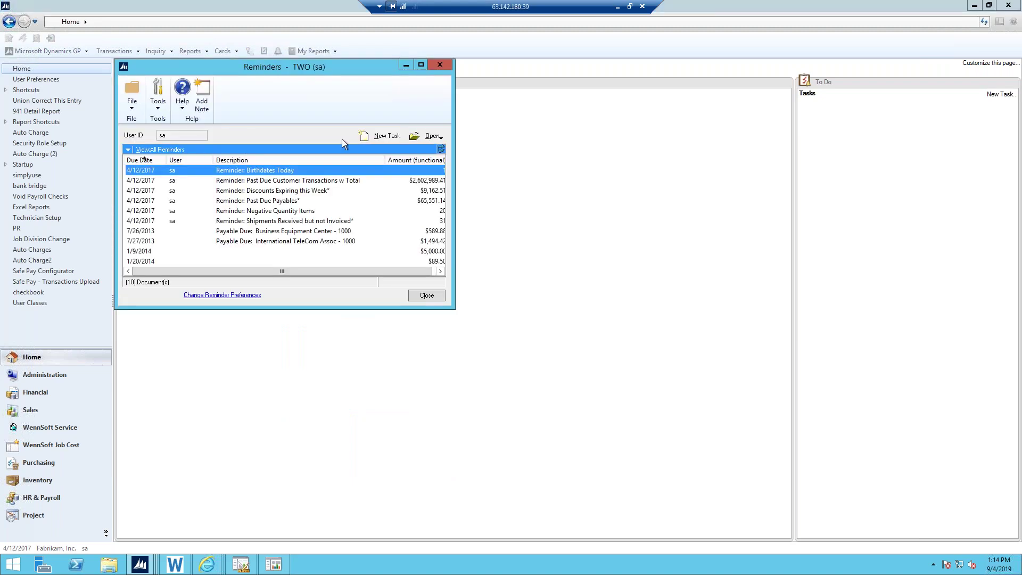
{"action": "left_click", "coordinate": [441, 65]}
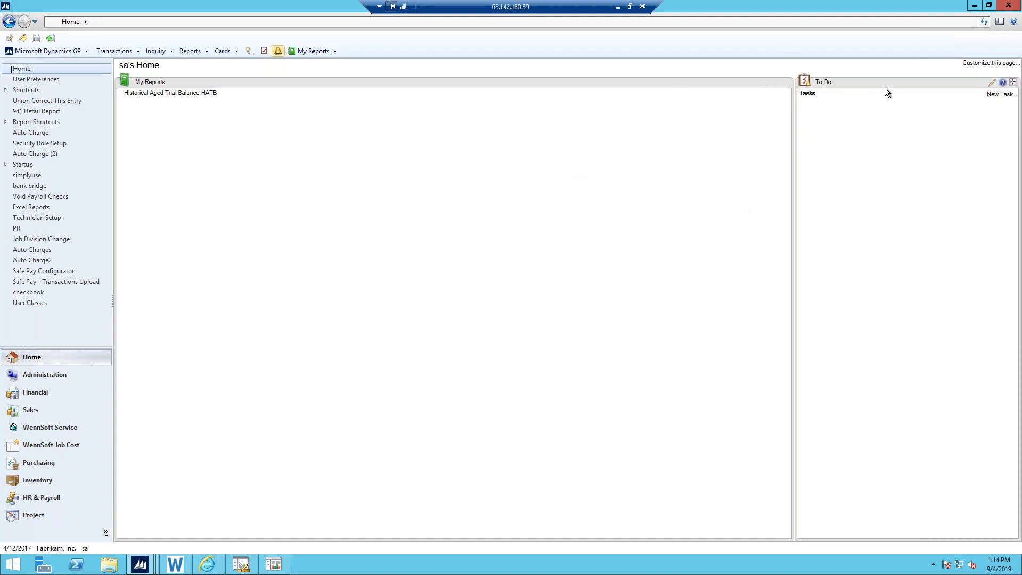
Step: Customize the home page's To Do content to display Microsoft Dynamics GP reminders
{"action": "left_click", "coordinate": [970, 64]}
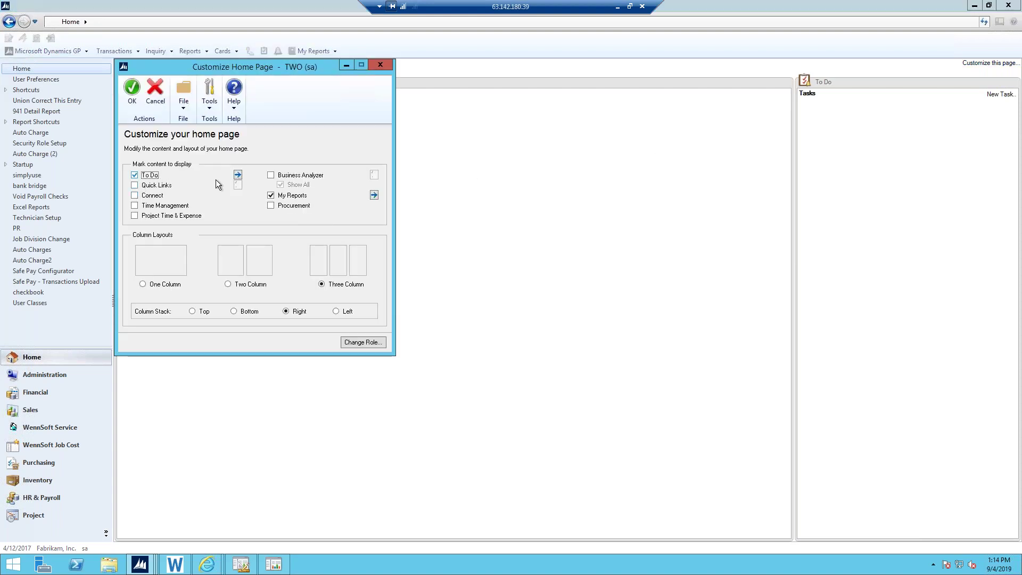
{"action": "left_click", "coordinate": [239, 174]}
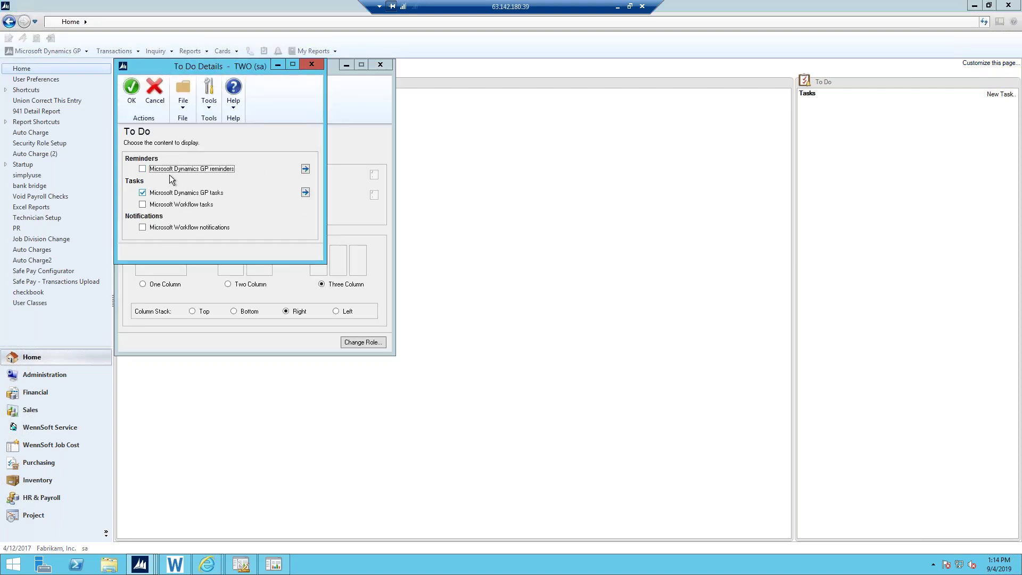
{"action": "left_click", "coordinate": [152, 171]}
{"action": "left_click", "coordinate": [133, 94]}
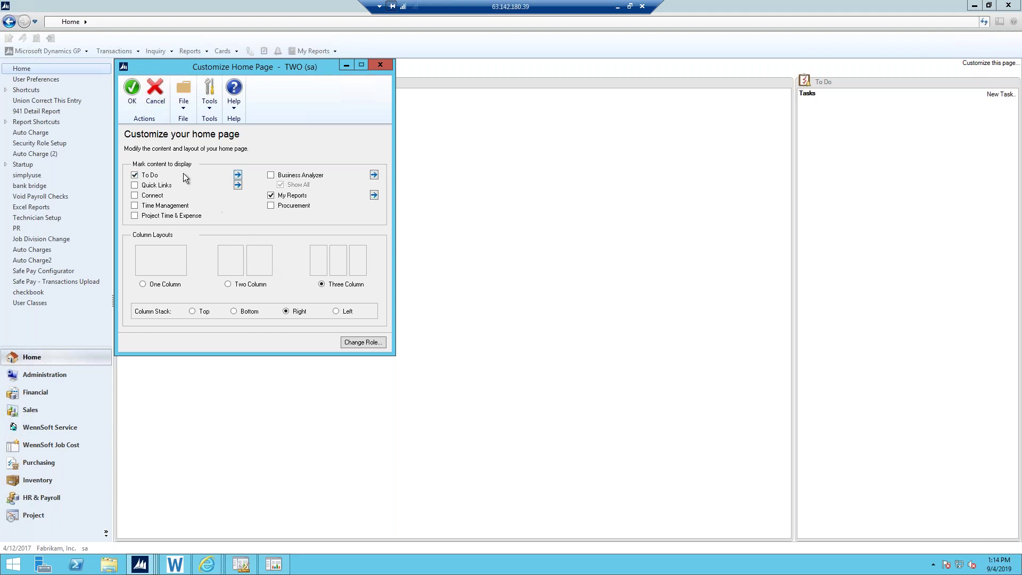
{"action": "left_click", "coordinate": [131, 89]}
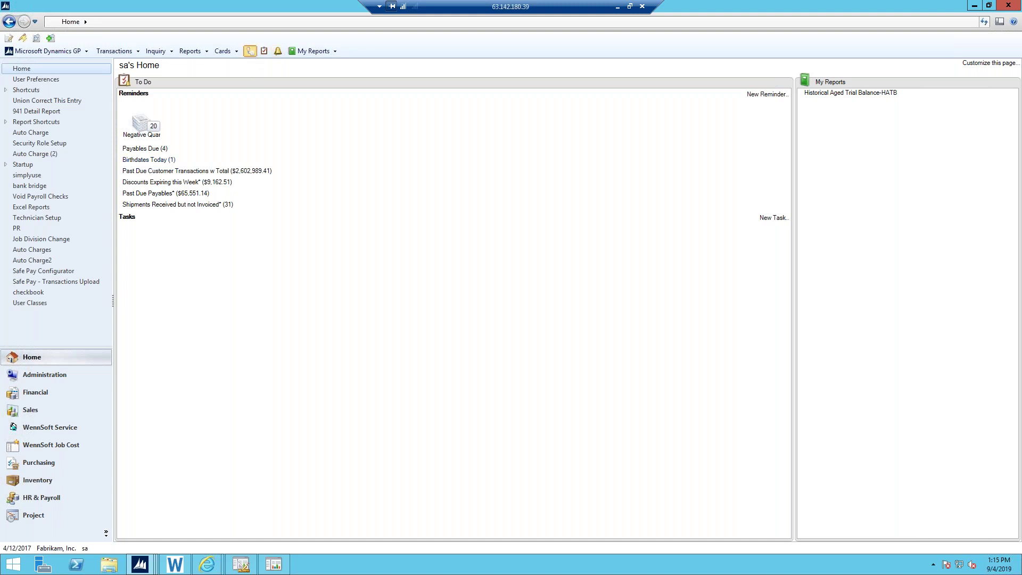
Step: Open the SmartList favorite Past Due Customer Transactions w Total under Sales, Receivables Transactions
{"action": "left_click", "coordinate": [250, 52]}
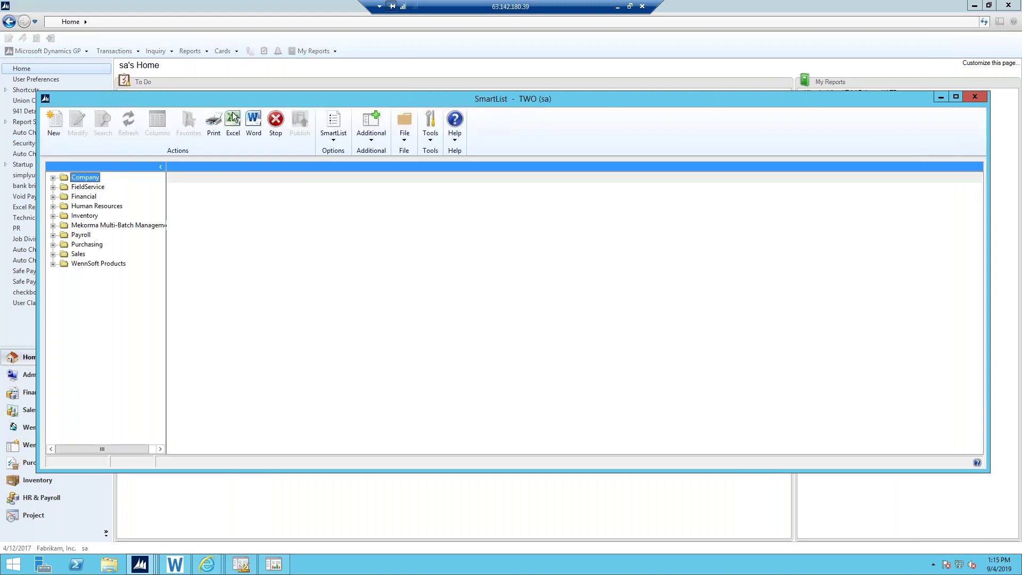
{"action": "left_click", "coordinate": [52, 254]}
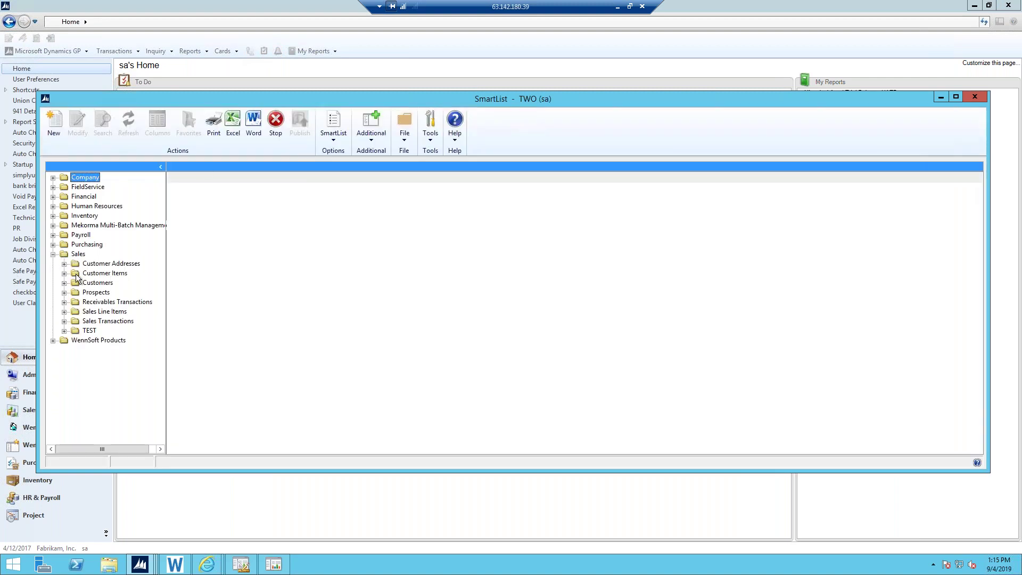
{"action": "left_click", "coordinate": [65, 302]}
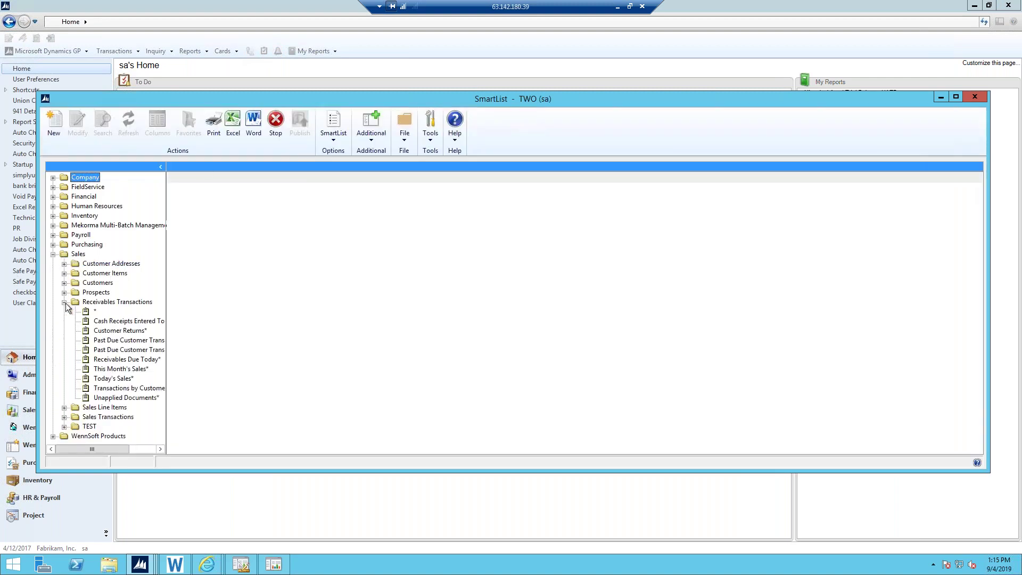
{"action": "left_click", "coordinate": [116, 341]}
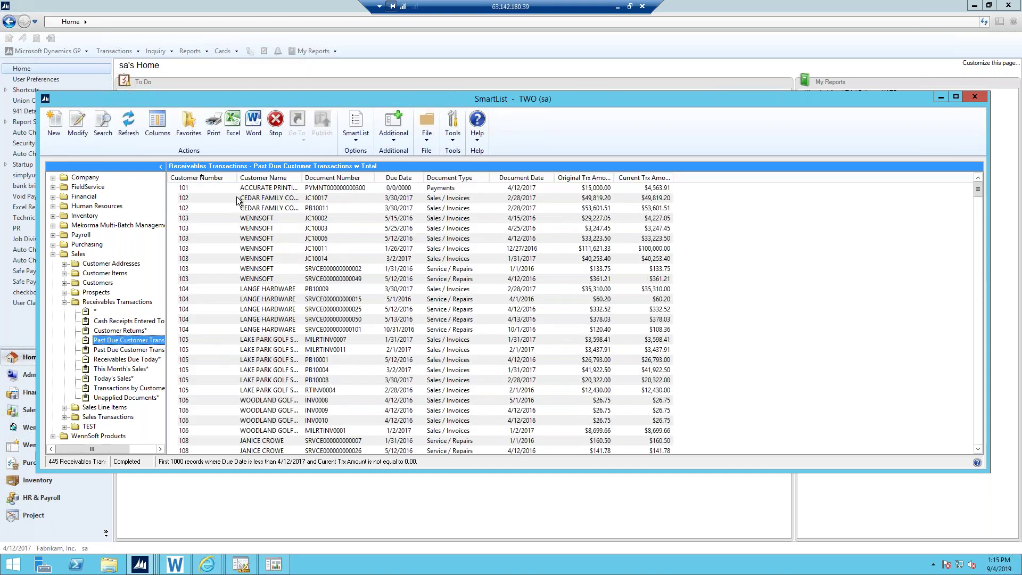
Step: Save the list as a new System-visible favorite with a reminder, named Past Due Customer Transactions w Total2
{"action": "left_click", "coordinate": [189, 130]}
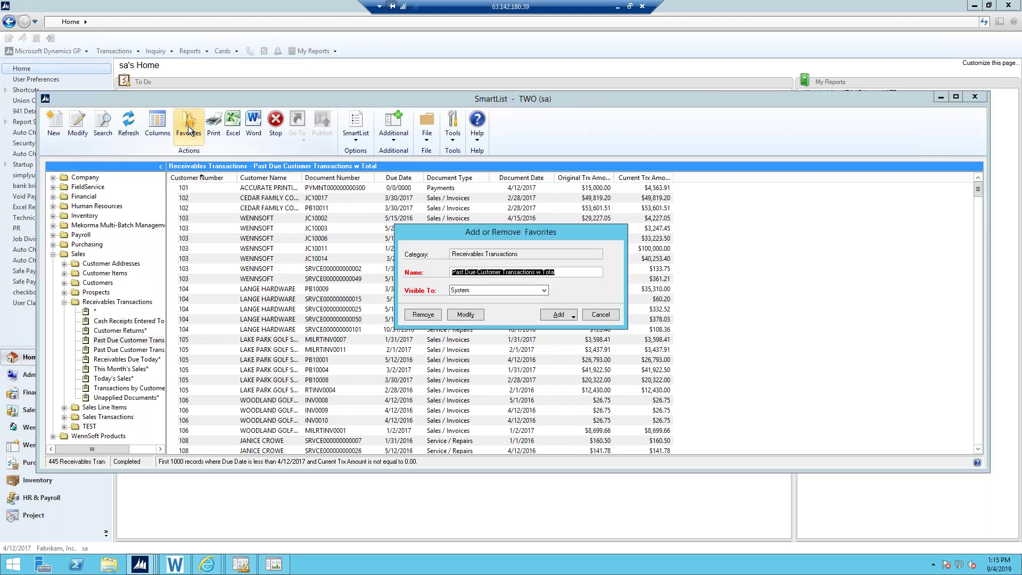
{"action": "left_click", "coordinate": [569, 275]}
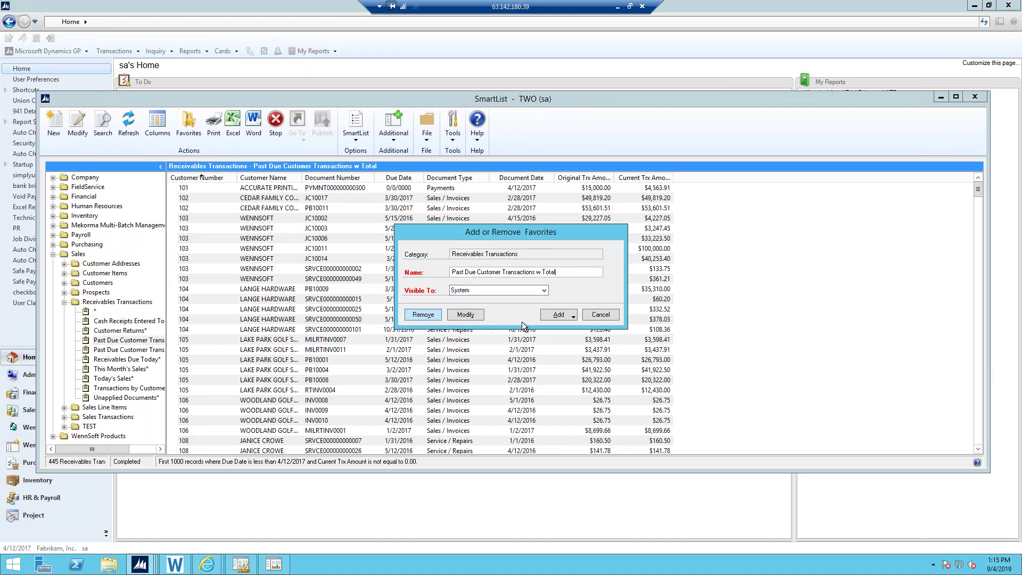
{"action": "left_click", "coordinate": [567, 316]}
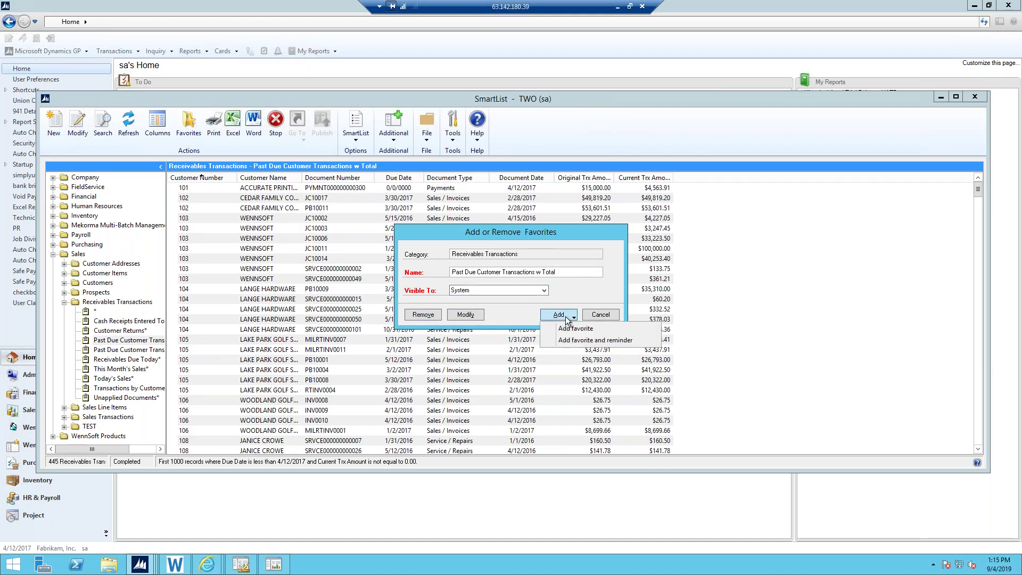
{"action": "left_click", "coordinate": [587, 341]}
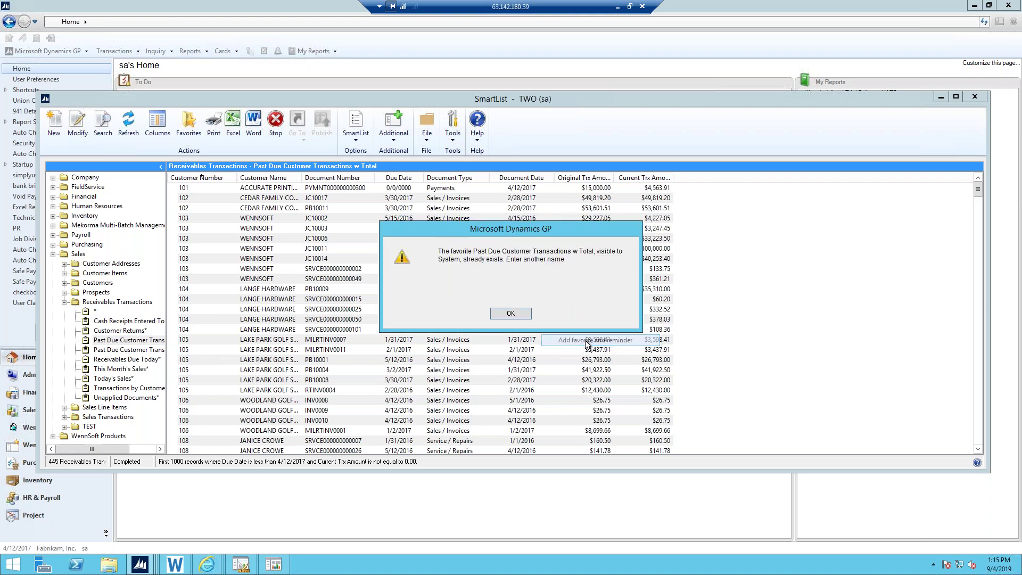
{"action": "left_click", "coordinate": [512, 313]}
{"action": "double_click", "coordinate": [568, 270]}
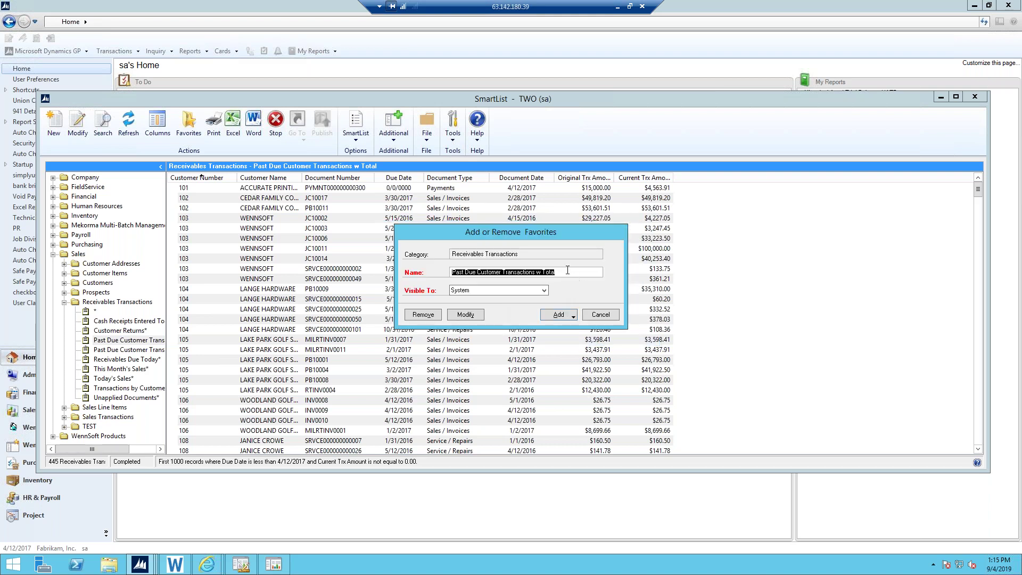
{"action": "left_click", "coordinate": [568, 270]}
{"action": "type", "text": "2"}
{"action": "left_click", "coordinate": [569, 315]}
{"action": "left_click", "coordinate": [566, 340]}
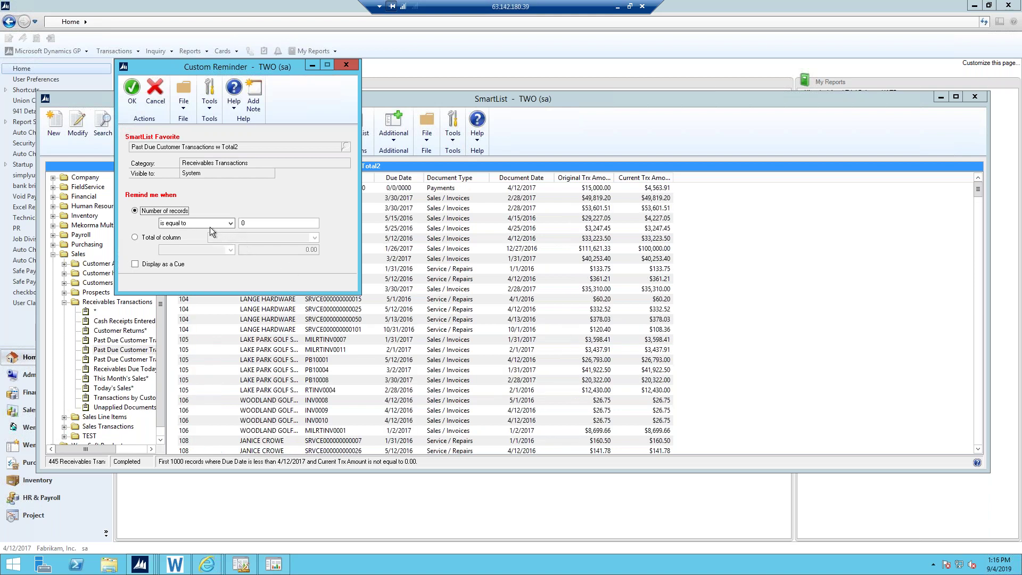
Step: Set the custom reminder to trigger when the total of Current Trx Amount is greater than 0.00, and save it
{"action": "left_click", "coordinate": [144, 237]}
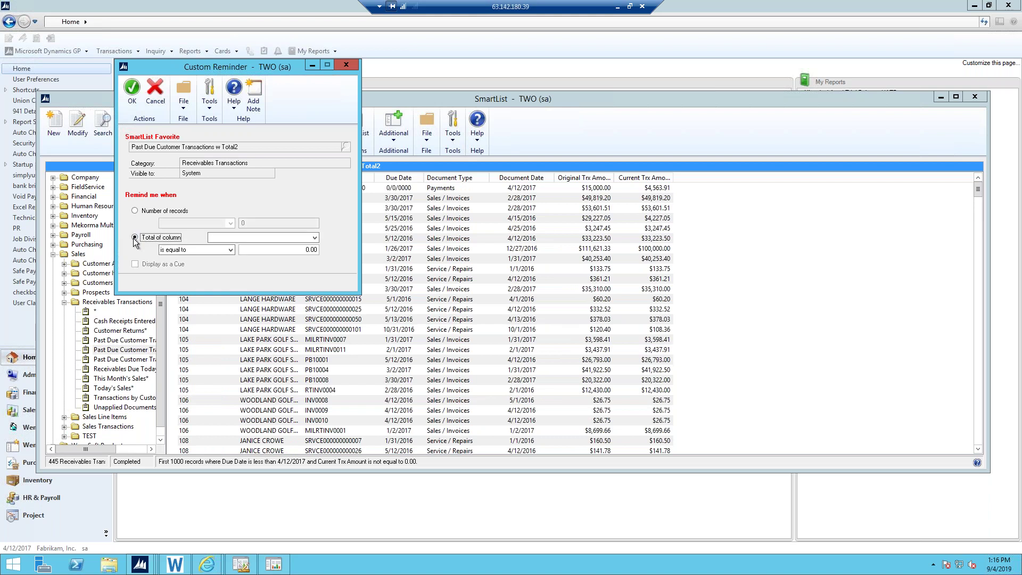
{"action": "left_click", "coordinate": [226, 240]}
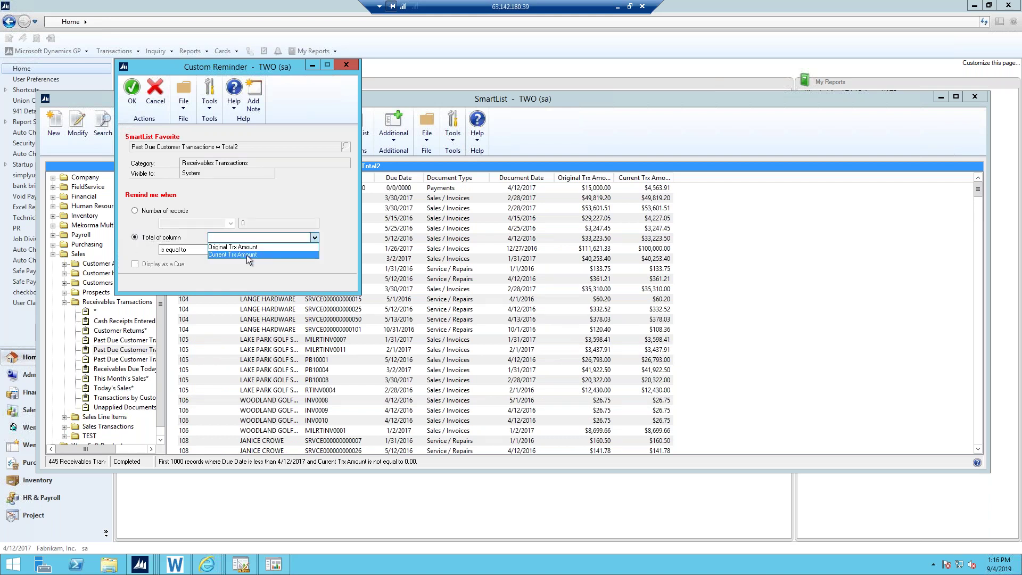
{"action": "left_click", "coordinate": [244, 254]}
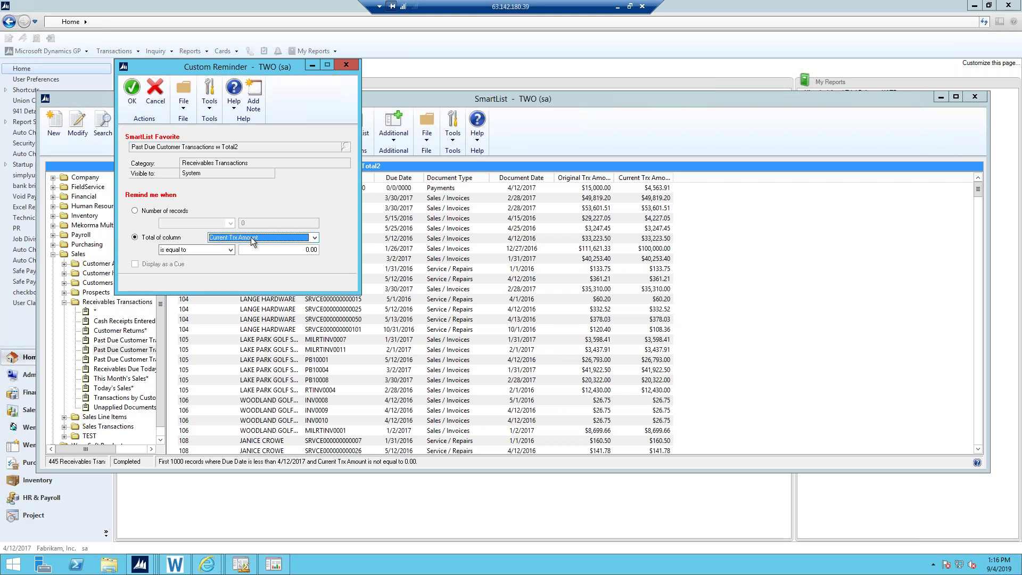
{"action": "left_click", "coordinate": [192, 251]}
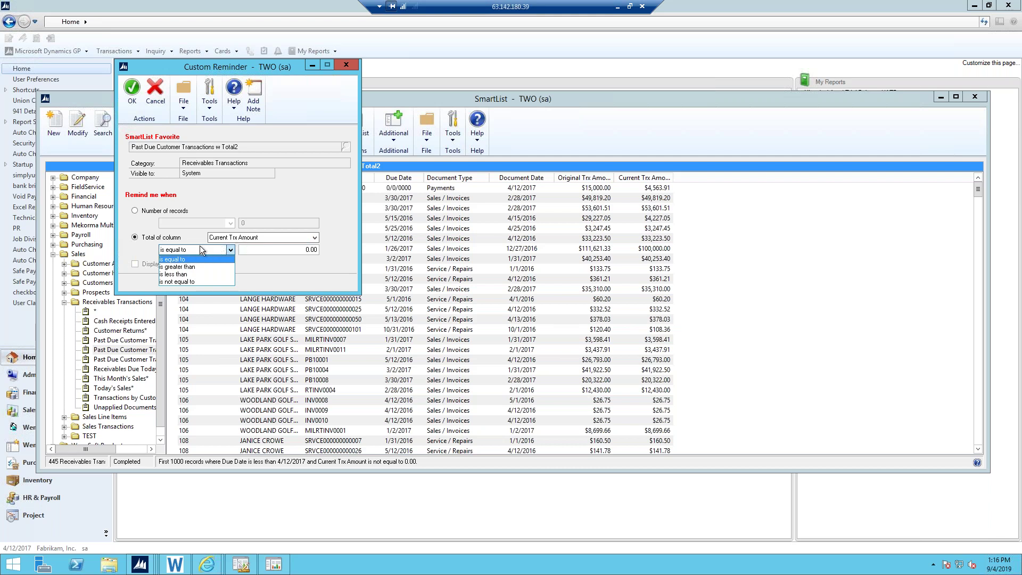
{"action": "left_click", "coordinate": [186, 267]}
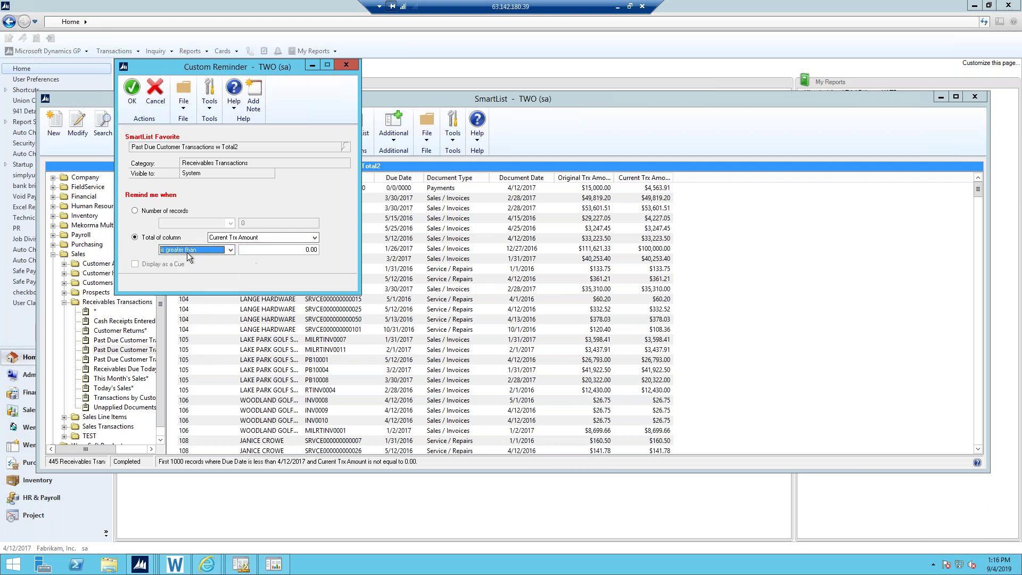
{"action": "left_click", "coordinate": [133, 89]}
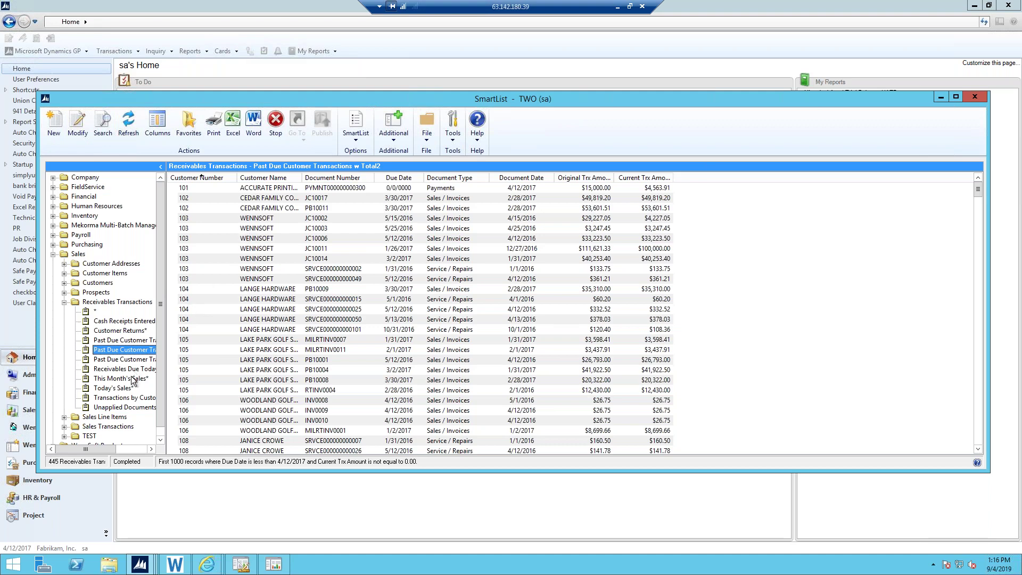
Step: Open the Today's Sales* list and save it as a System-visible favorite with a reminder, named Today's Sales 2
{"action": "left_click", "coordinate": [114, 389]}
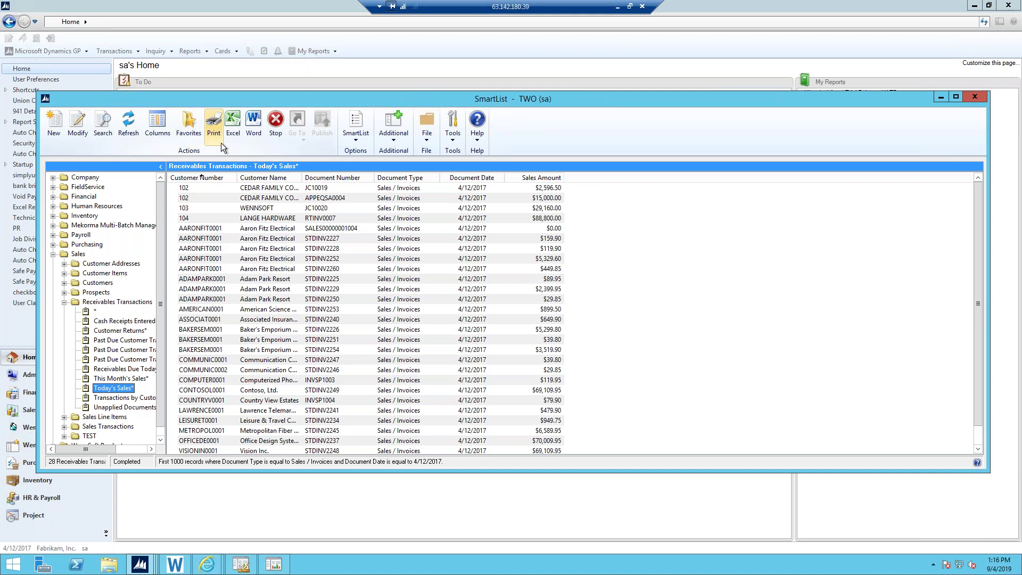
{"action": "left_click", "coordinate": [189, 125]}
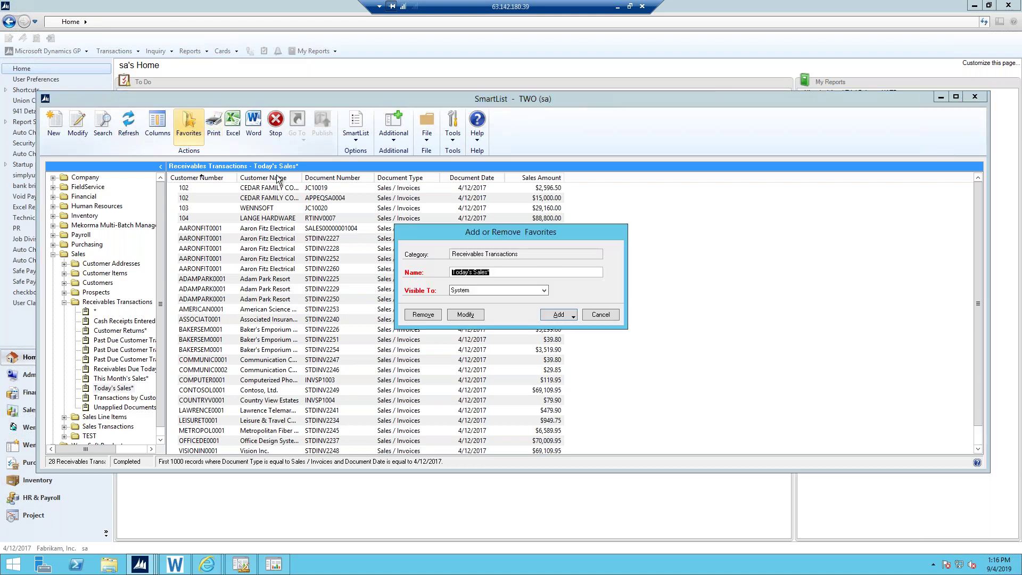
{"action": "left_click", "coordinate": [505, 275]}
{"action": "type", "text": "2"}
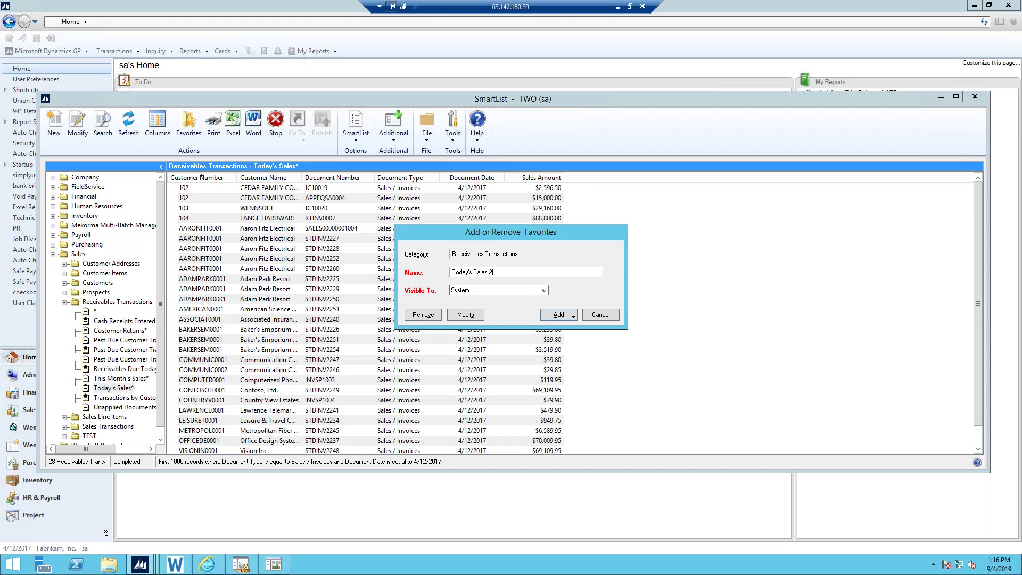
{"action": "left_click", "coordinate": [558, 314]}
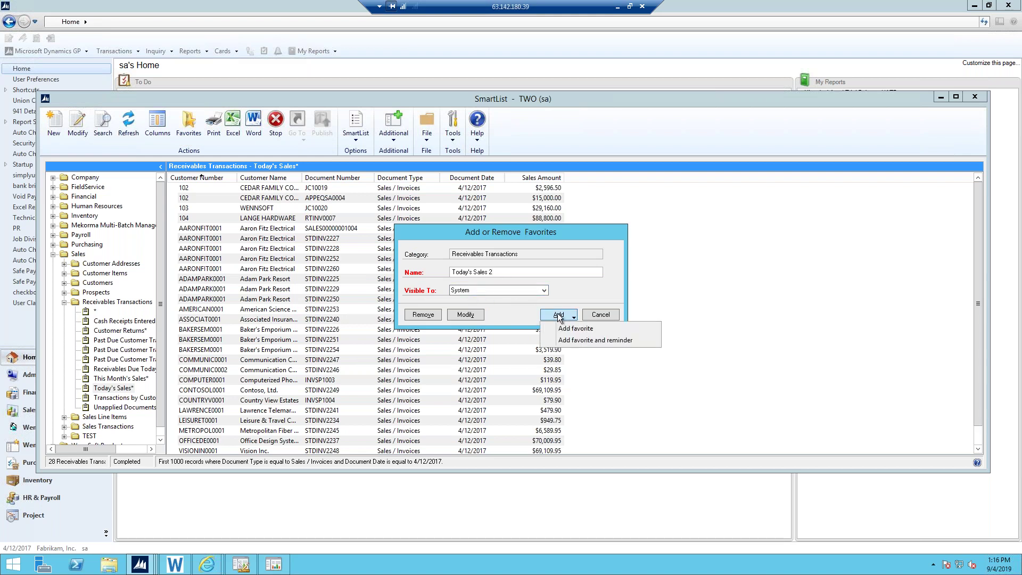
{"action": "left_click", "coordinate": [573, 339]}
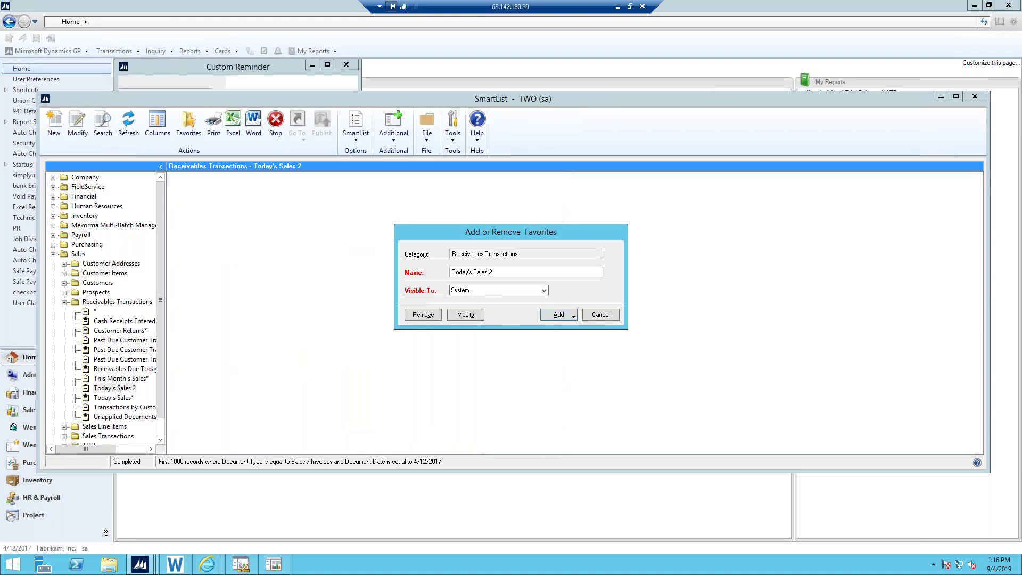
Step: Set the Today's Sales 2 reminder to trigger when the total of Sales Amount is not equal to 0.00, and save it
{"action": "left_click", "coordinate": [152, 237]}
{"action": "left_click", "coordinate": [236, 236]}
{"action": "left_click", "coordinate": [235, 246]}
{"action": "left_click", "coordinate": [197, 249]}
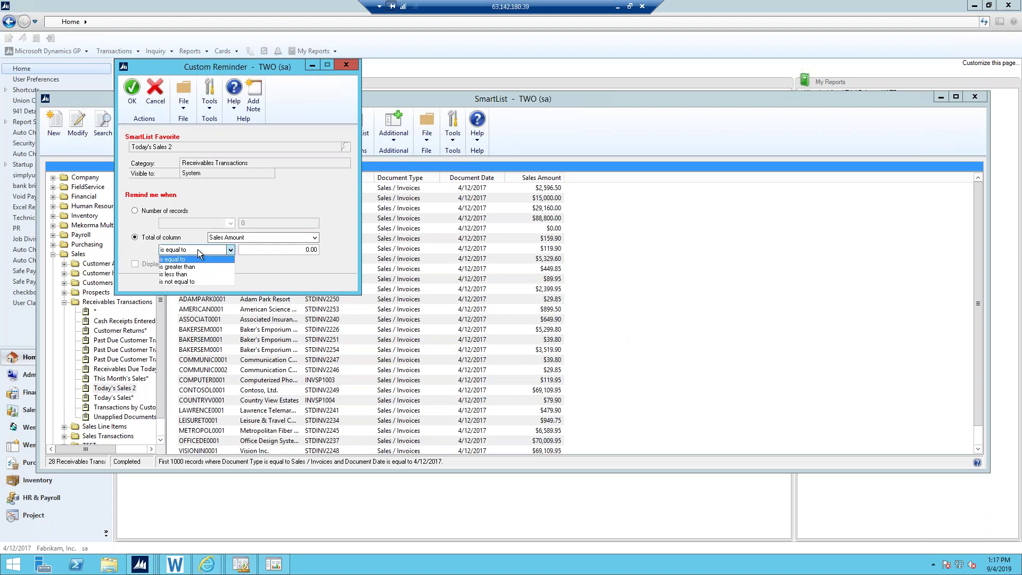
{"action": "left_click", "coordinate": [190, 280]}
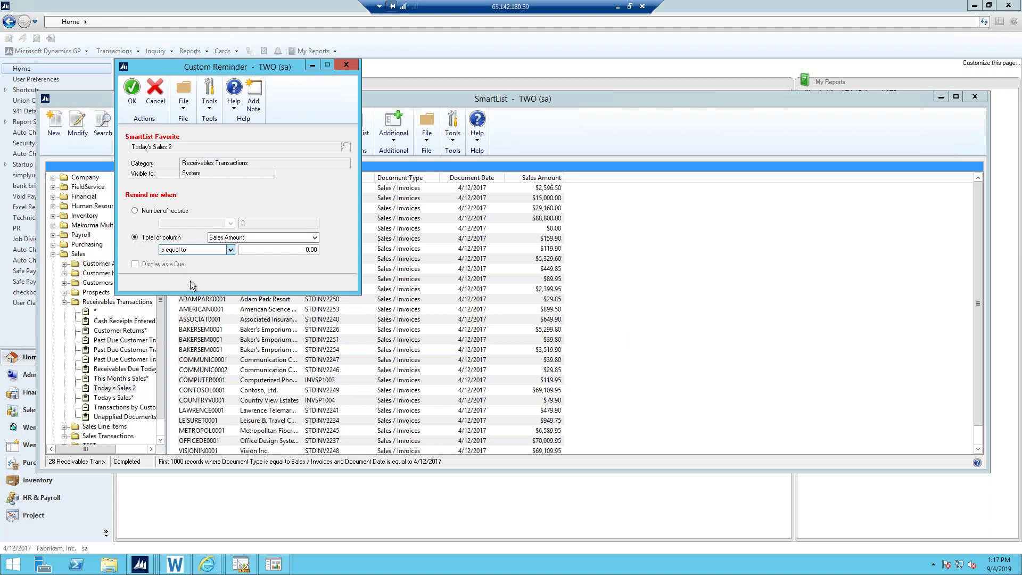
{"action": "left_click", "coordinate": [130, 87]}
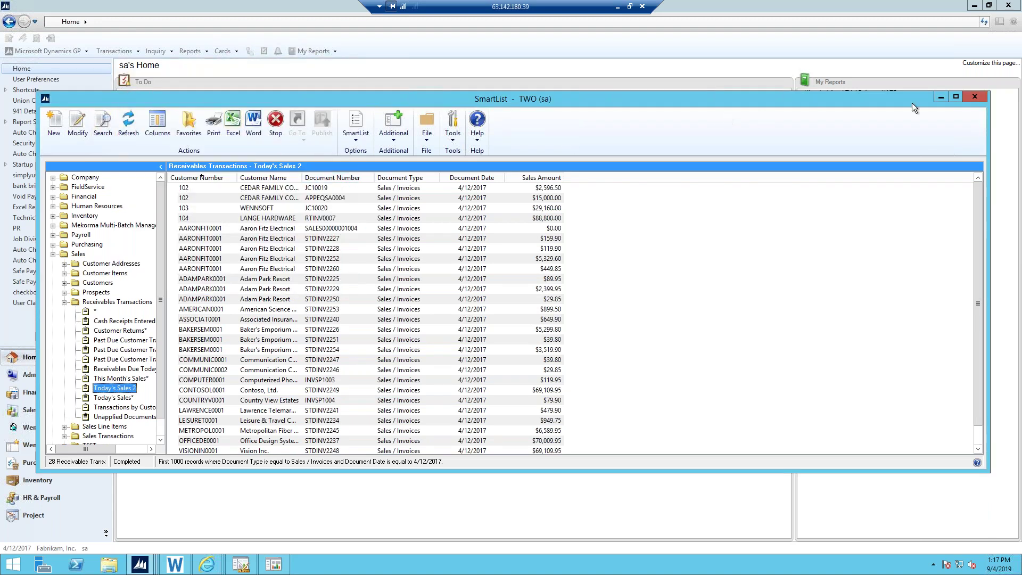
Step: Close SmartList and open the records behind the Today's Sales 2 reminder on the home page
{"action": "left_click", "coordinate": [976, 98]}
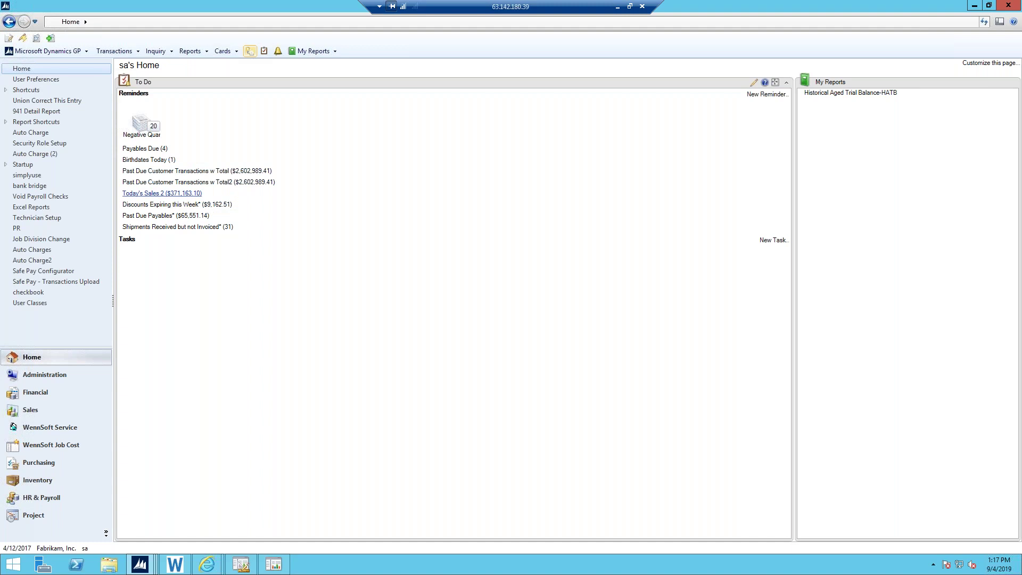
{"action": "left_click", "coordinate": [161, 194]}
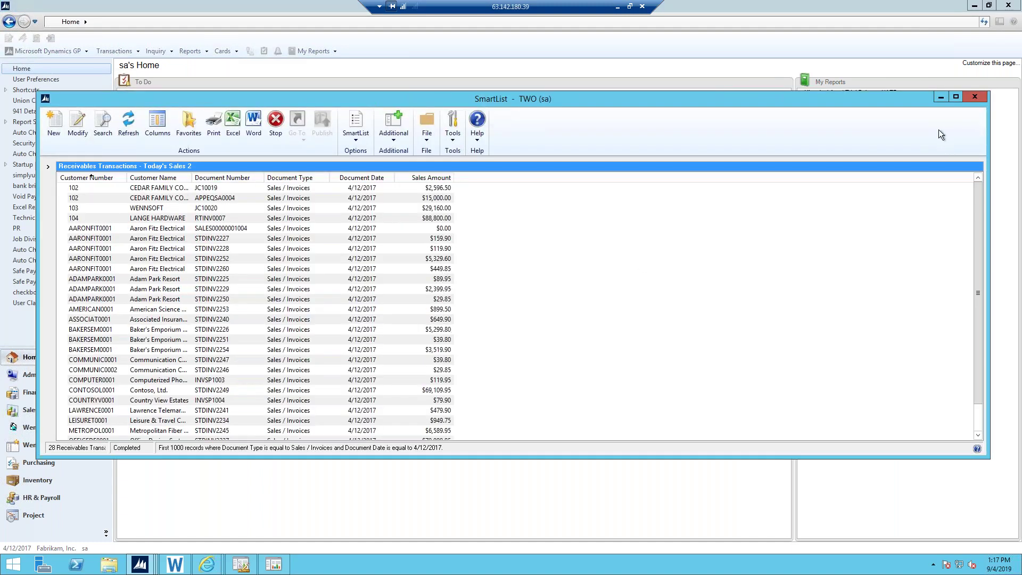
Step: Close the current SmartList, open the Past Due Customer Transactions w Total2 reminder's records, and sort them by Current Trx Amount, largest first
{"action": "left_click", "coordinate": [975, 98]}
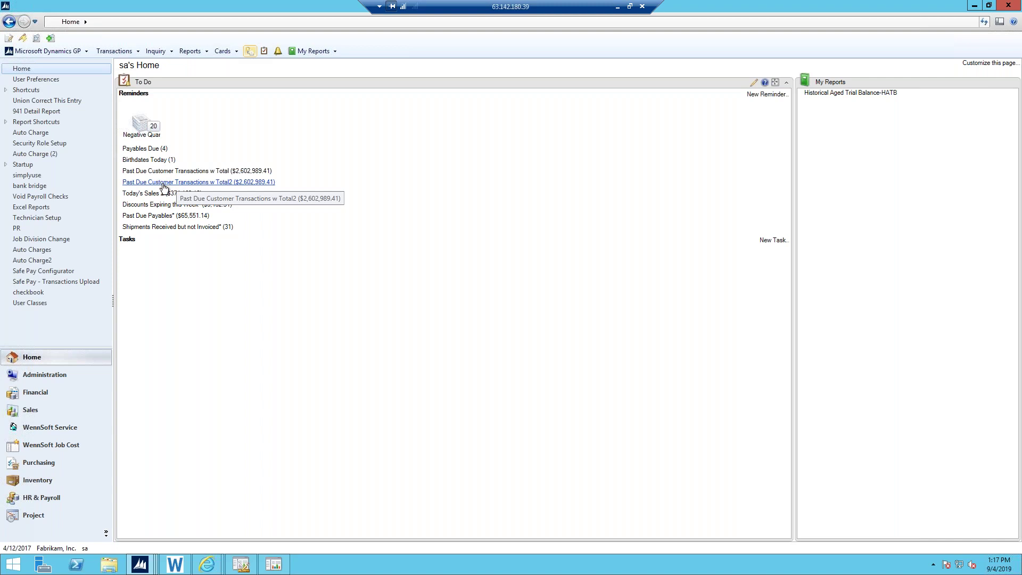
{"action": "left_click", "coordinate": [250, 184]}
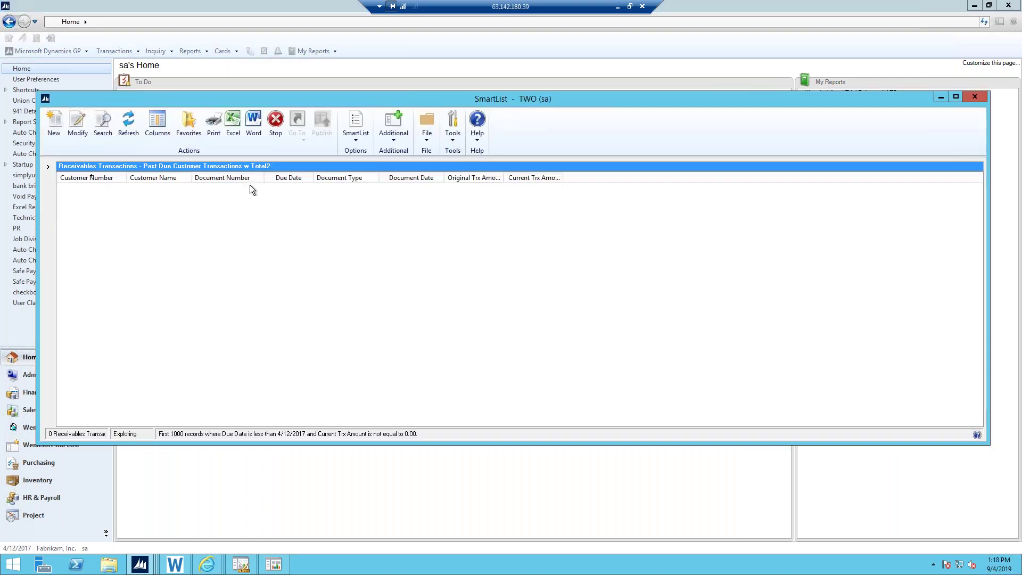
{"action": "left_click", "coordinate": [532, 179]}
{"action": "left_click", "coordinate": [529, 180]}
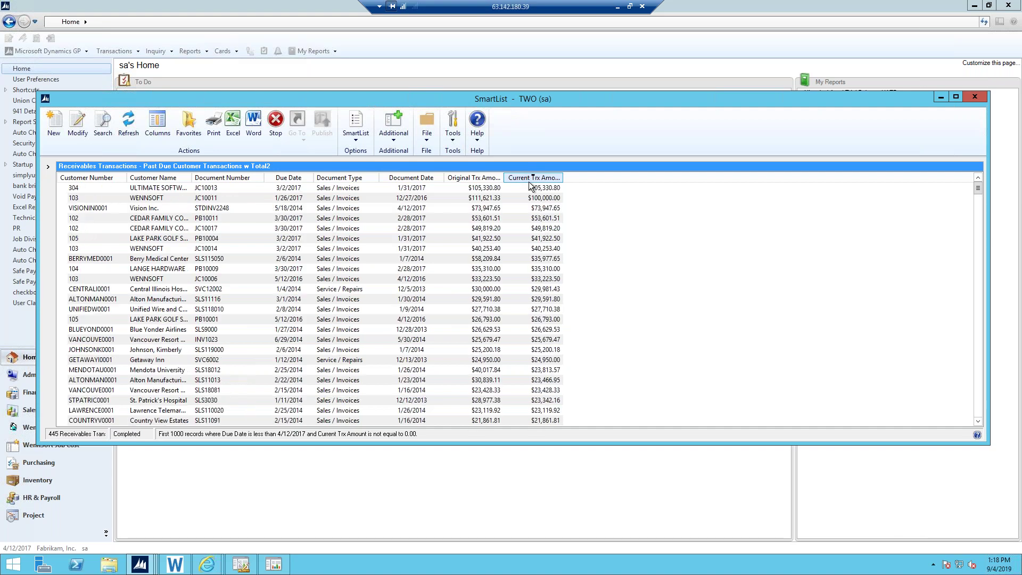
Step: View the transaction inquiry for the past-due invoice with the largest current amount, and close it
{"action": "left_click", "coordinate": [529, 187]}
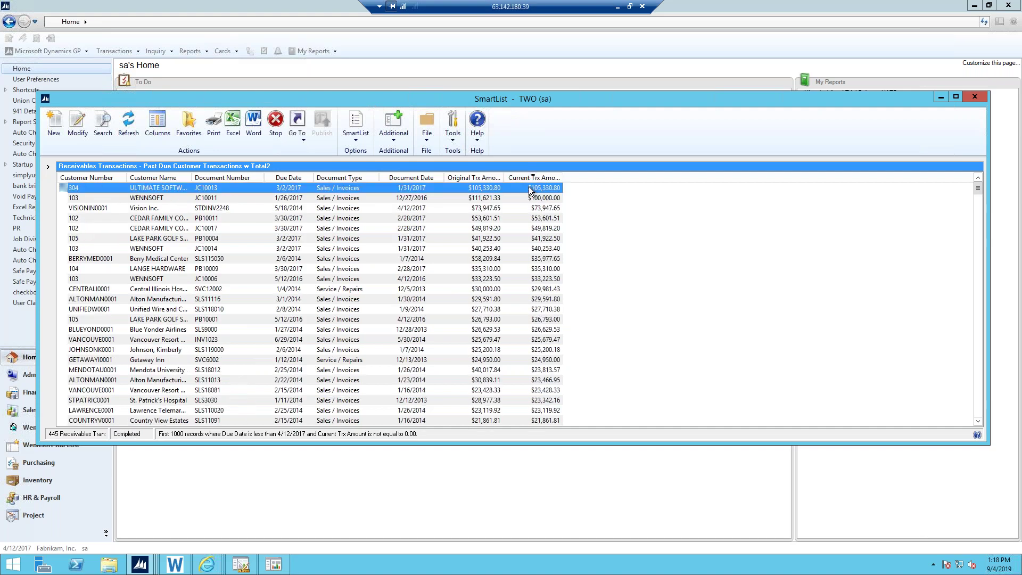
{"action": "double_click", "coordinate": [529, 187]}
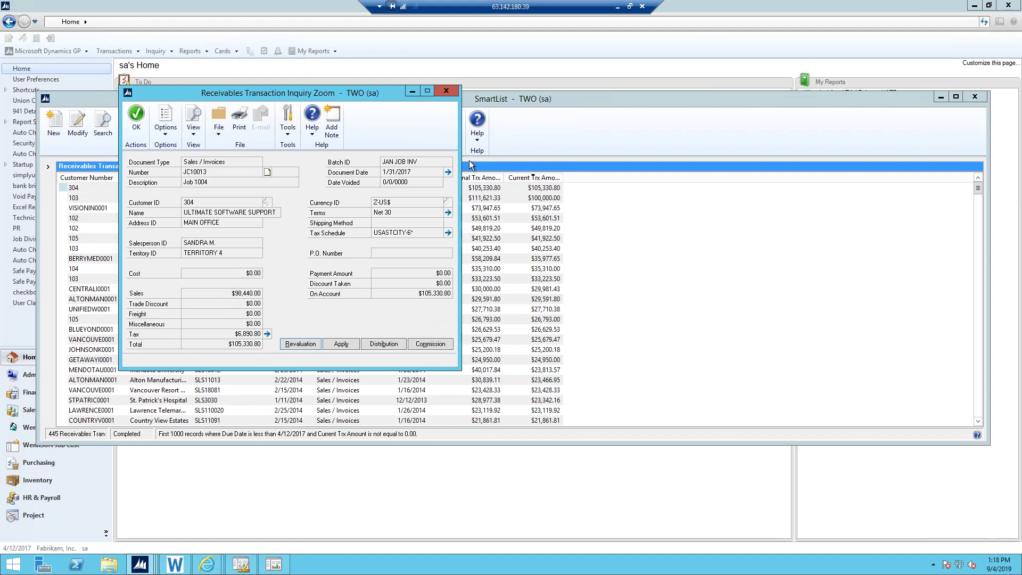
{"action": "left_click", "coordinate": [446, 91]}
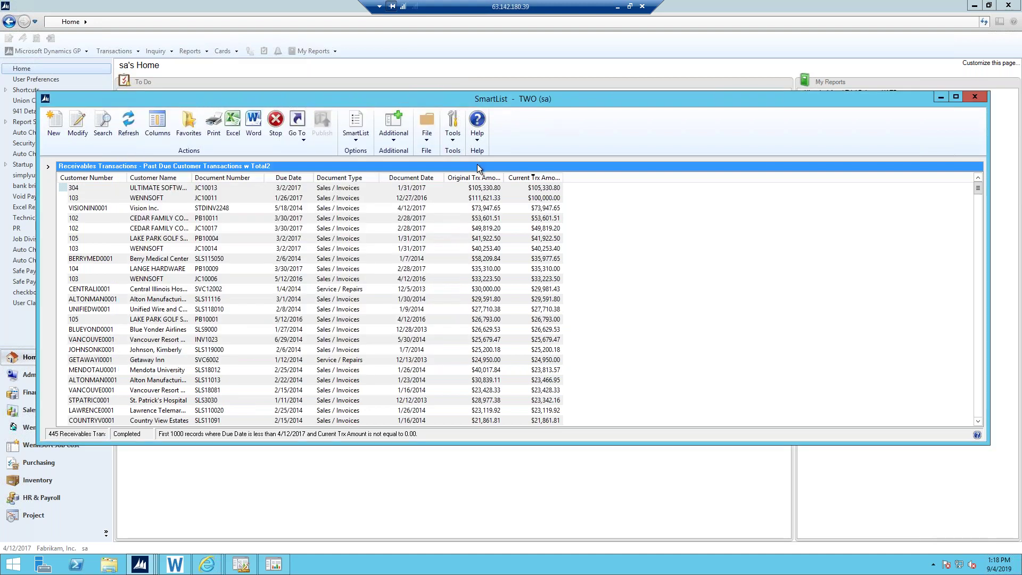
Step: From the selected invoice, view its customer's maintenance record and the main office's internet information, then close them and SmartList
{"action": "left_click", "coordinate": [299, 132]}
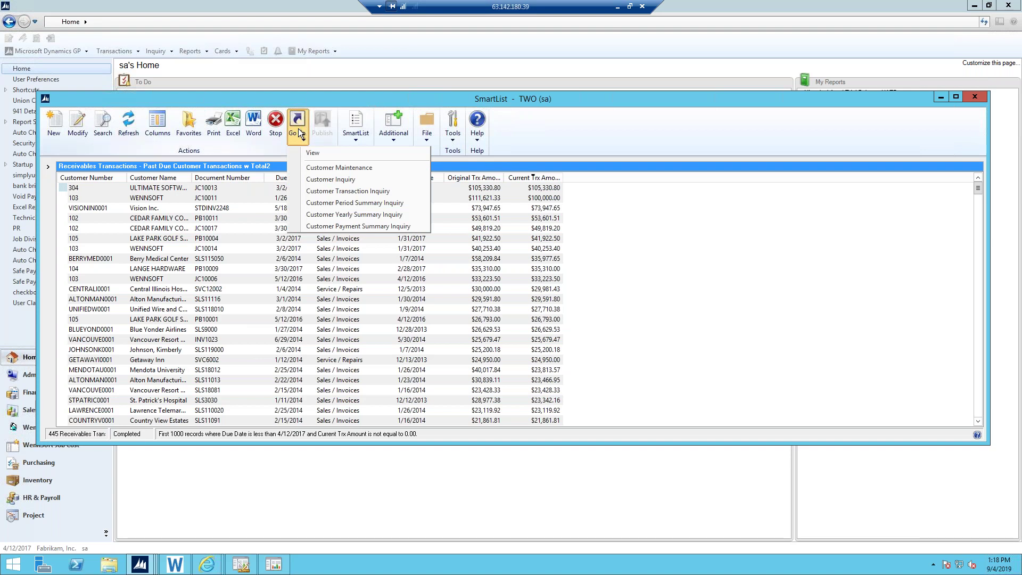
{"action": "left_click", "coordinate": [317, 167]}
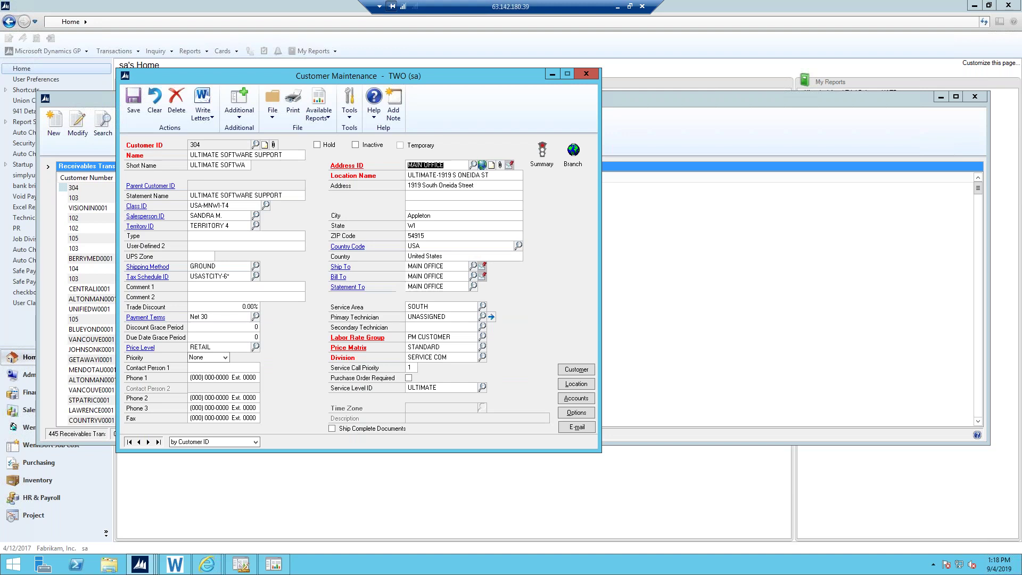
{"action": "left_click", "coordinate": [483, 165]}
{"action": "left_click", "coordinate": [270, 195]}
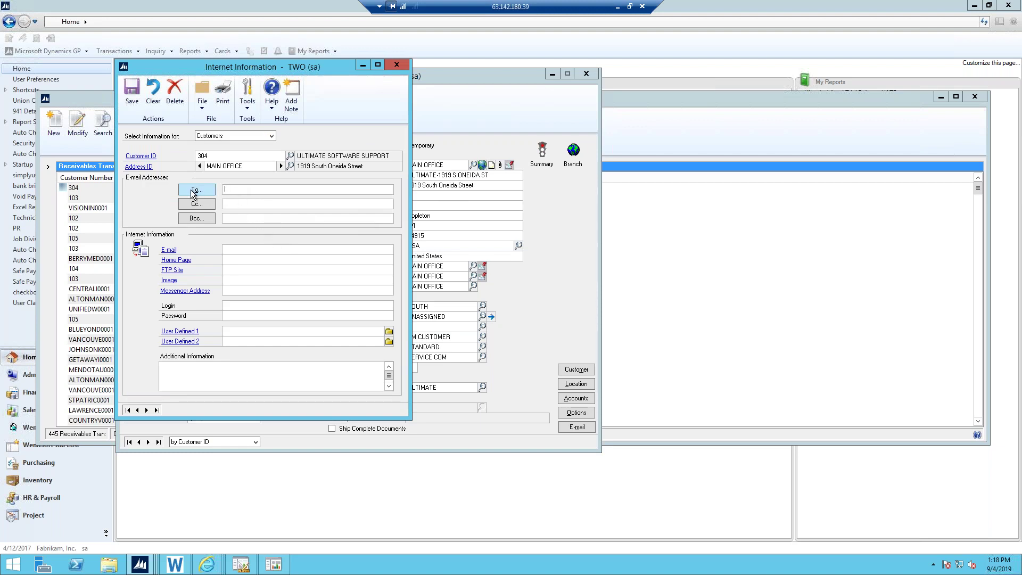
{"action": "left_click", "coordinate": [396, 65]}
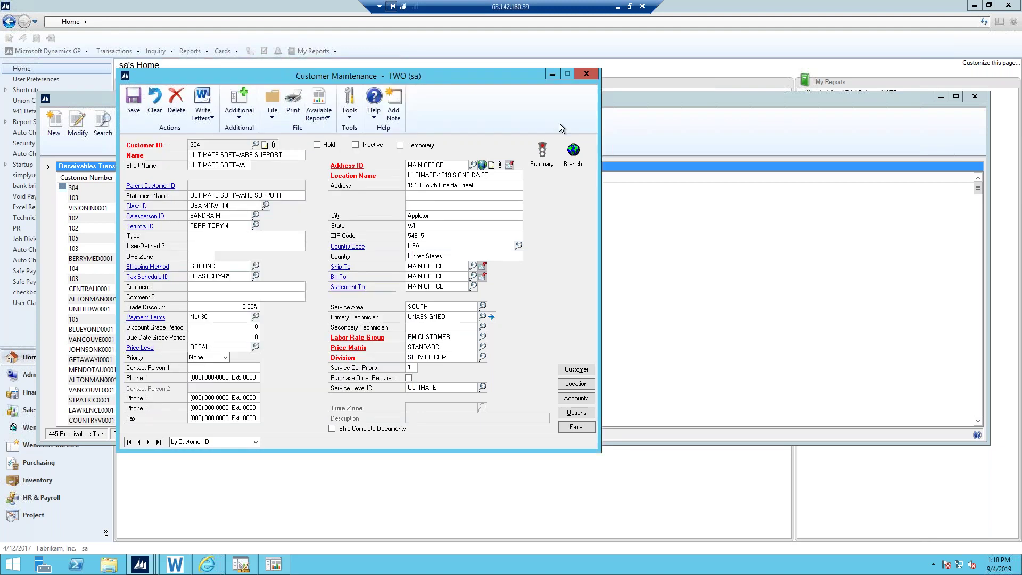
{"action": "left_click", "coordinate": [586, 73]}
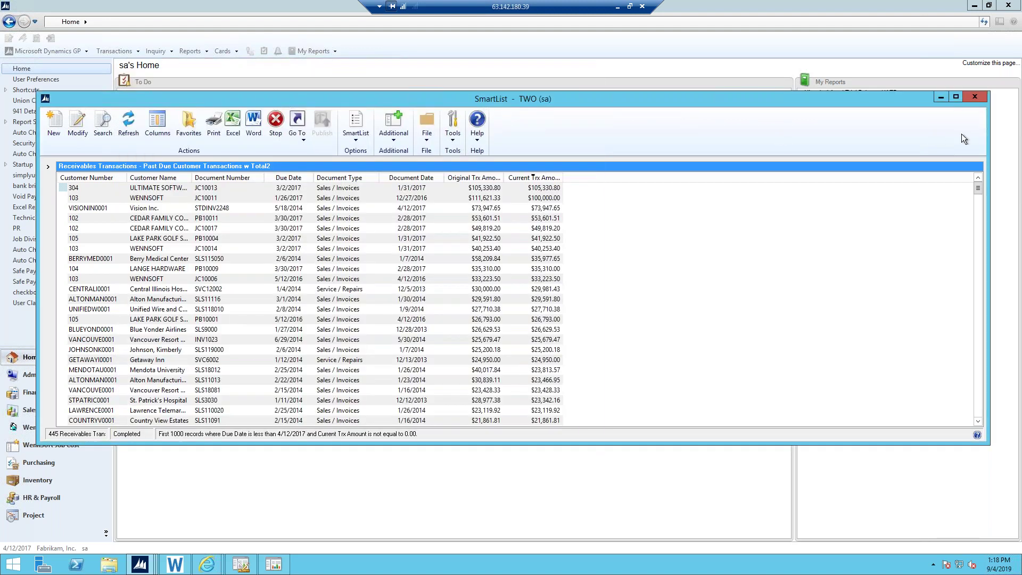
{"action": "left_click", "coordinate": [973, 98]}
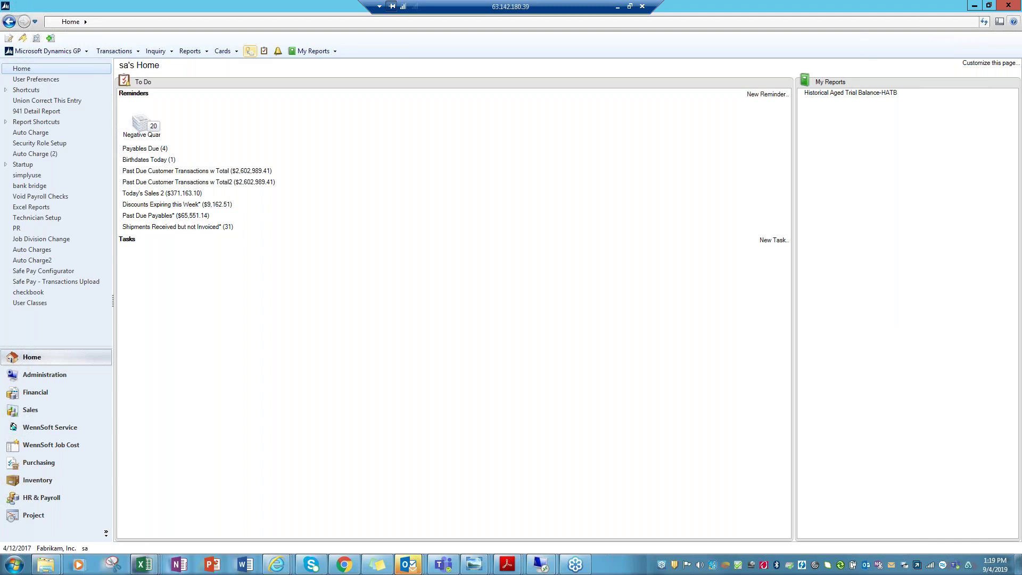
Step: Create a Detailed financial trial balance report option named a that includes posting accounts
{"action": "left_click", "coordinate": [191, 51]}
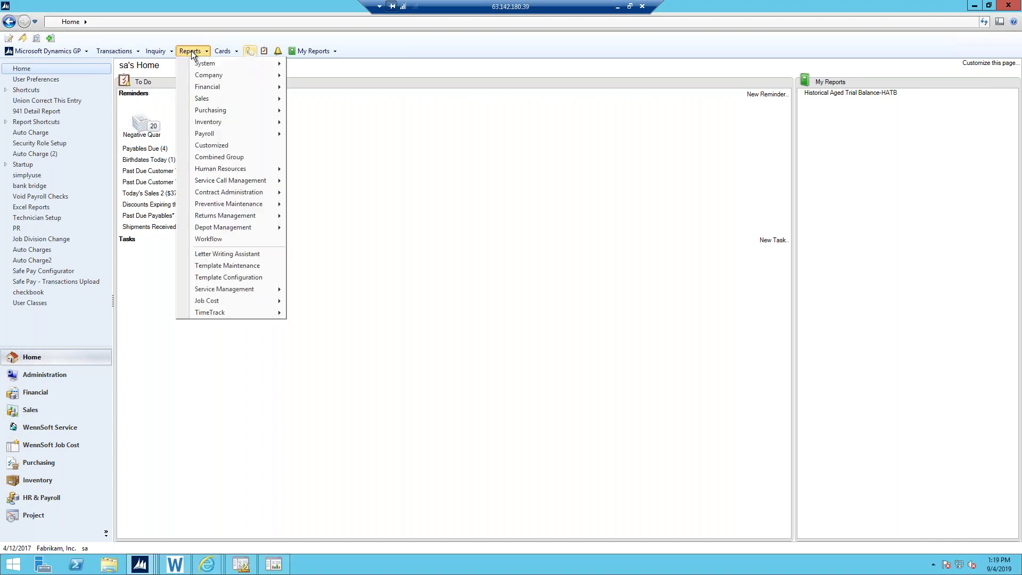
{"action": "mouse_move", "coordinate": [203, 89]}
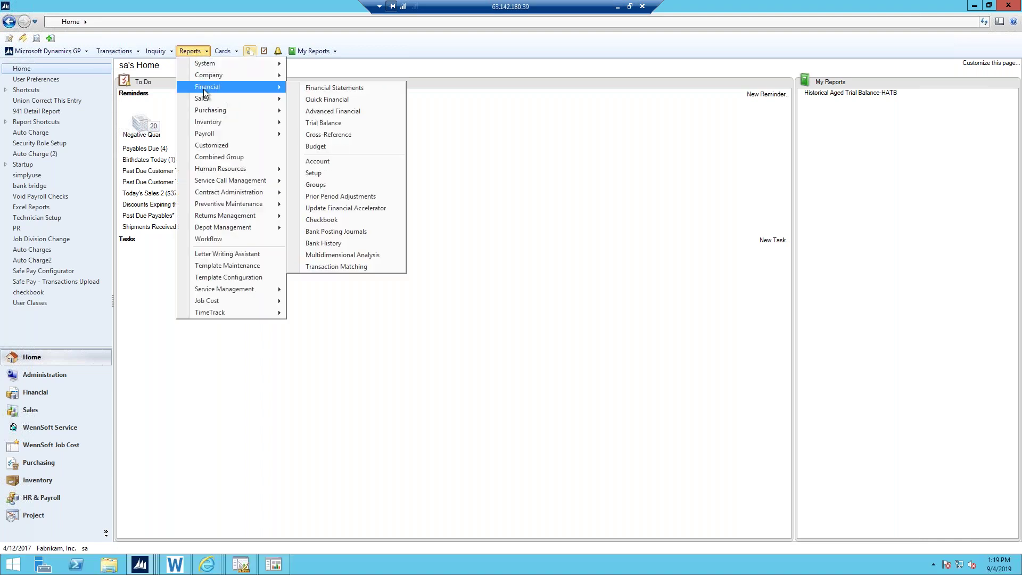
{"action": "left_click", "coordinate": [311, 123]}
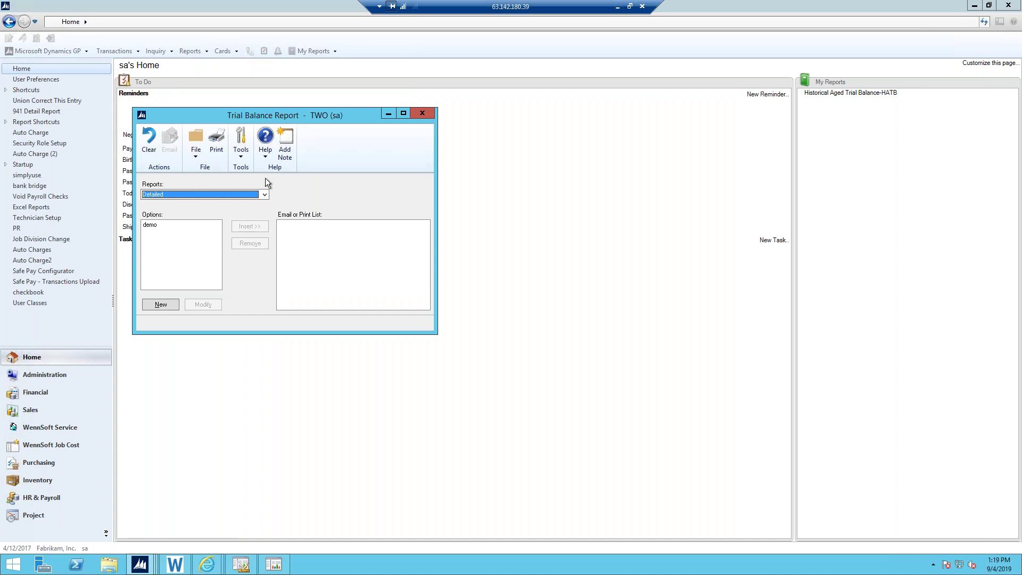
{"action": "left_click", "coordinate": [168, 305]}
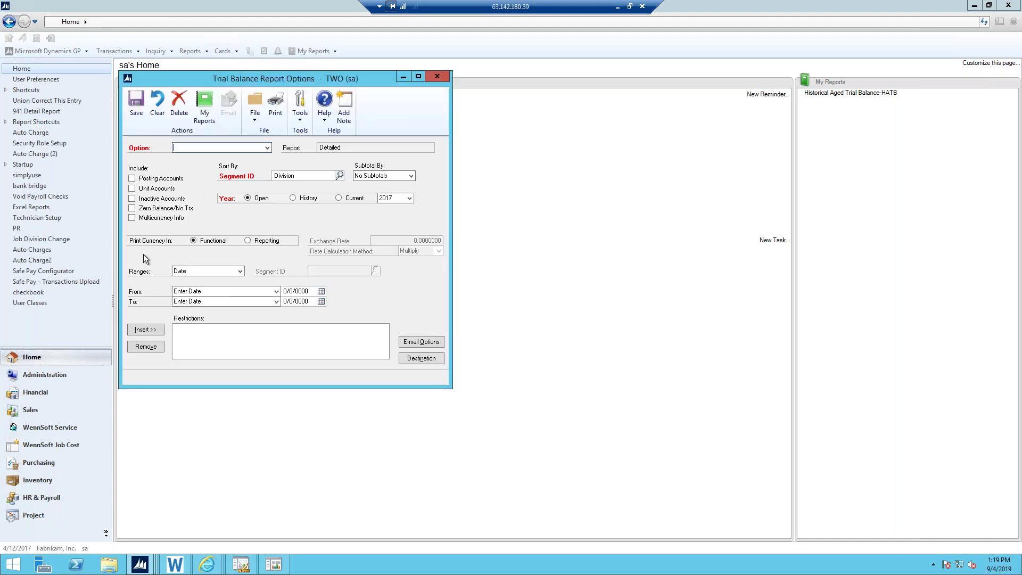
{"action": "type", "text": "a"}
{"action": "left_click", "coordinate": [146, 180]}
Step: Restrict the trial balance report to dates from Beginning of Previous Period to End of Previous Period
{"action": "left_click", "coordinate": [222, 291]}
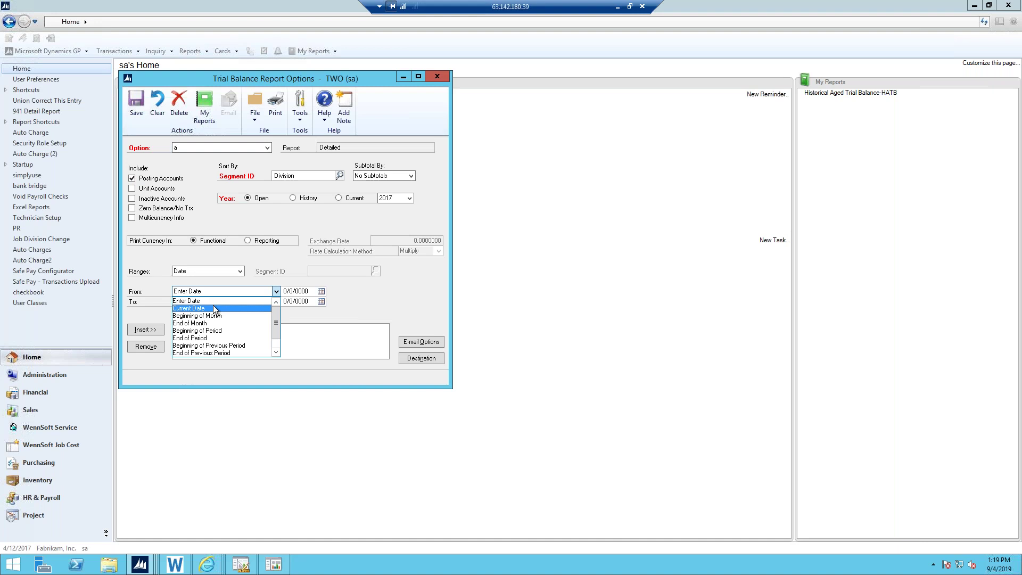
{"action": "left_click", "coordinate": [235, 346]}
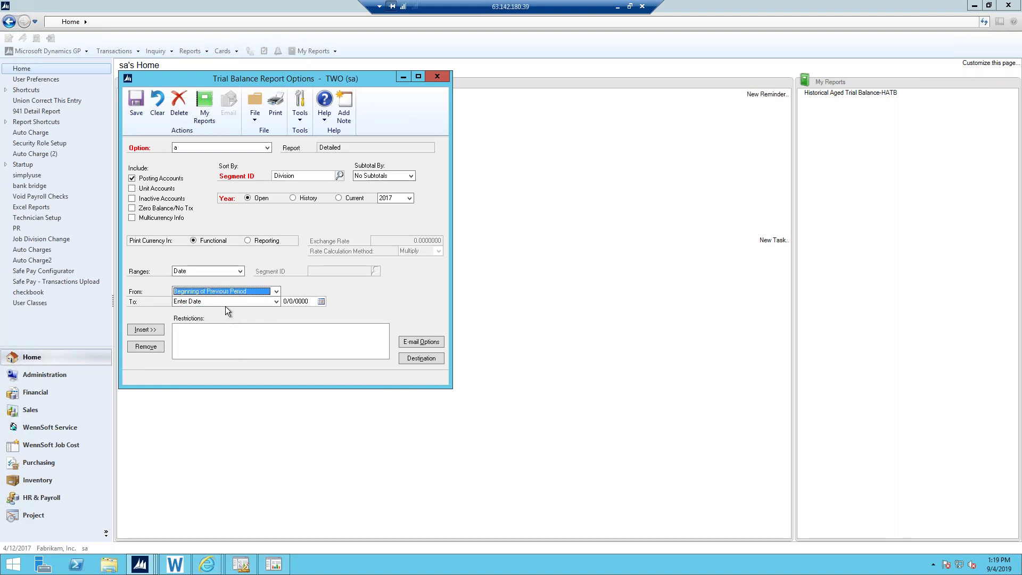
{"action": "left_click", "coordinate": [225, 302]}
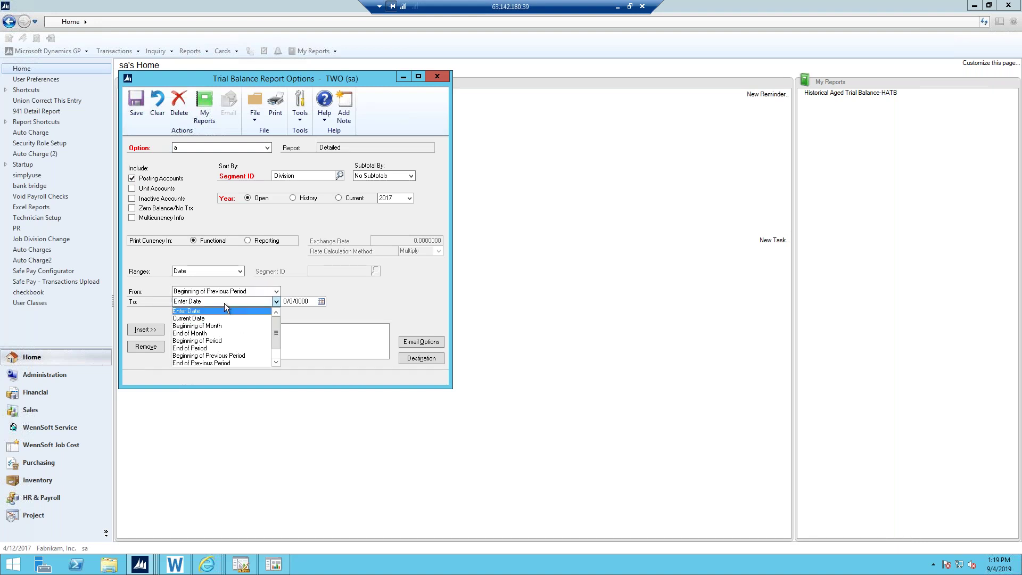
{"action": "left_click", "coordinate": [216, 363]}
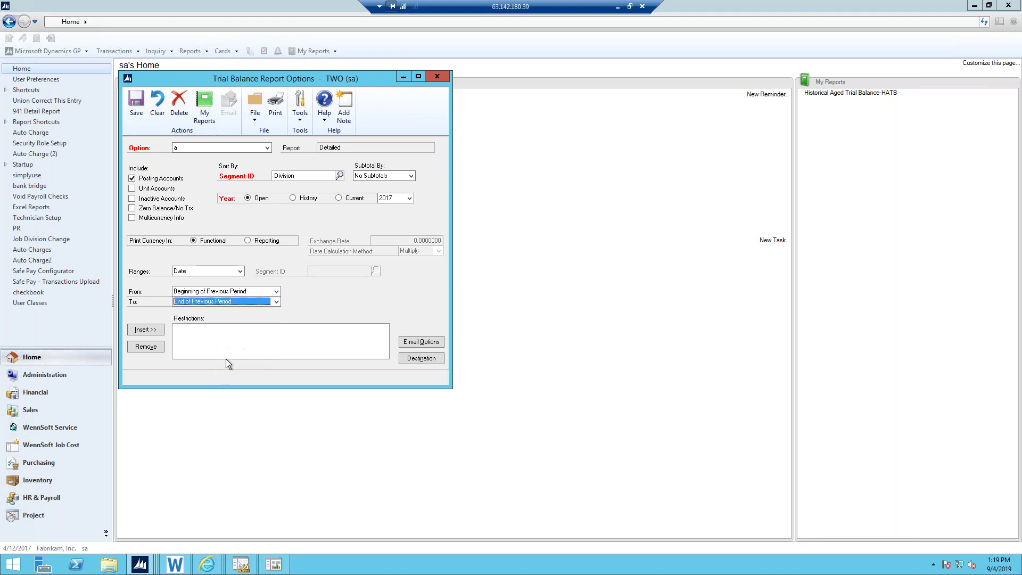
{"action": "left_click", "coordinate": [152, 331]}
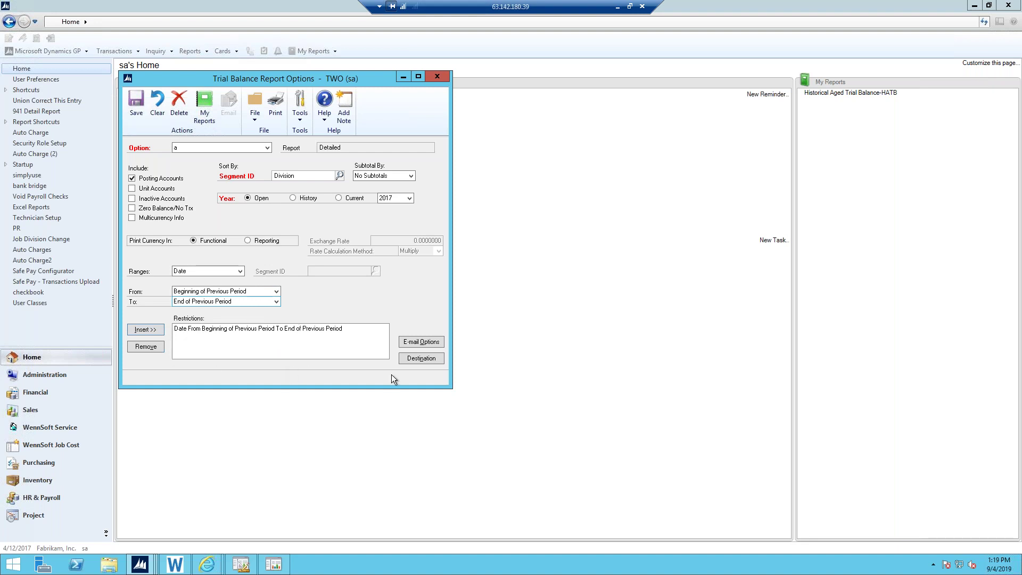
Step: Set the trial balance report's destination to the screen instead of the printer
{"action": "left_click", "coordinate": [413, 362]}
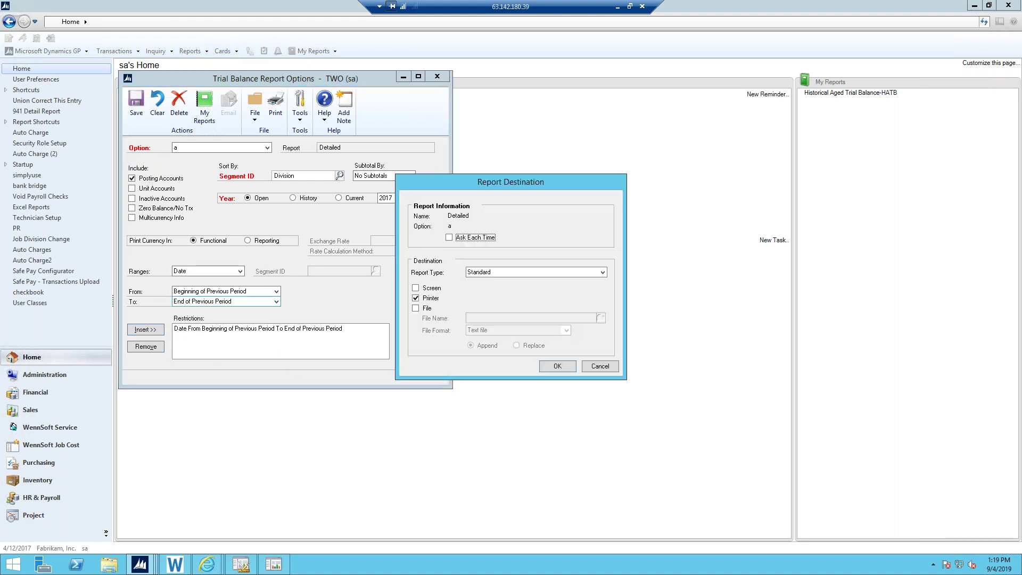
{"action": "left_click", "coordinate": [417, 298]}
{"action": "left_click", "coordinate": [557, 367]}
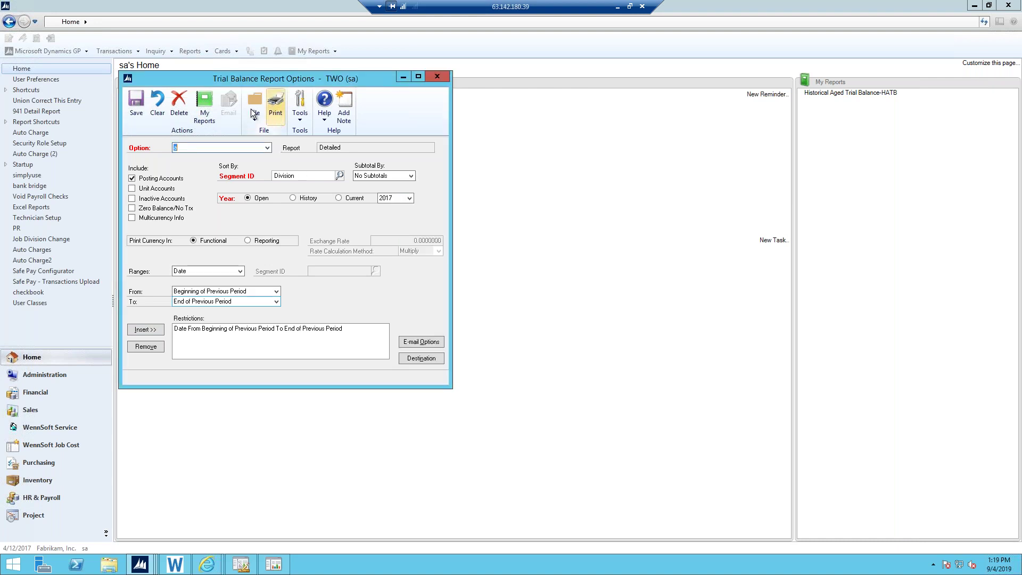
Step: Add the trial balance report to My Reports as "Detailed- Pre Month GL TB" and close the report windows
{"action": "left_click", "coordinate": [205, 115]}
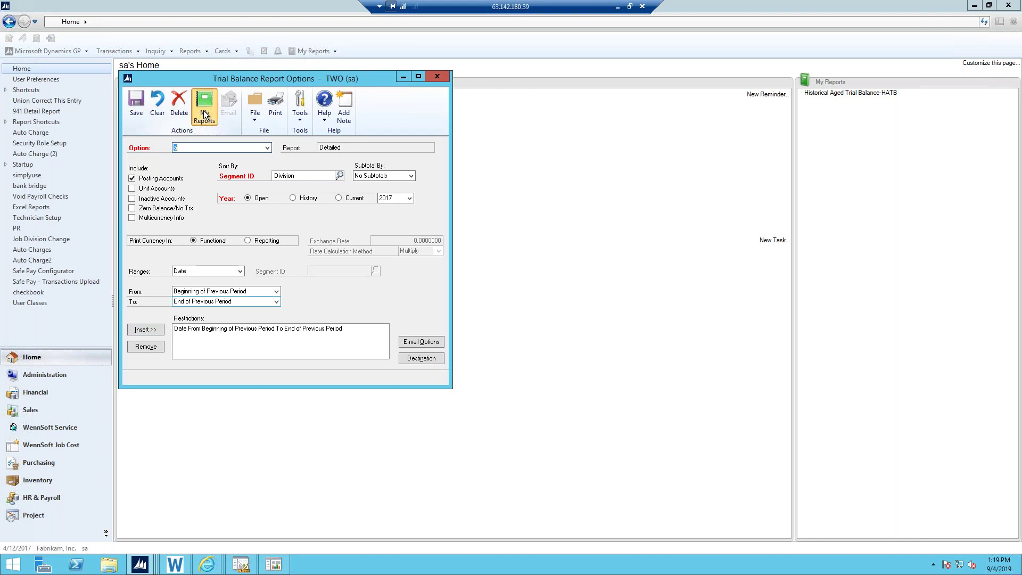
{"action": "key", "text": "End"}
{"action": "key", "text": "BackSpace"}
{"action": "type", "text": "Pre Month "}
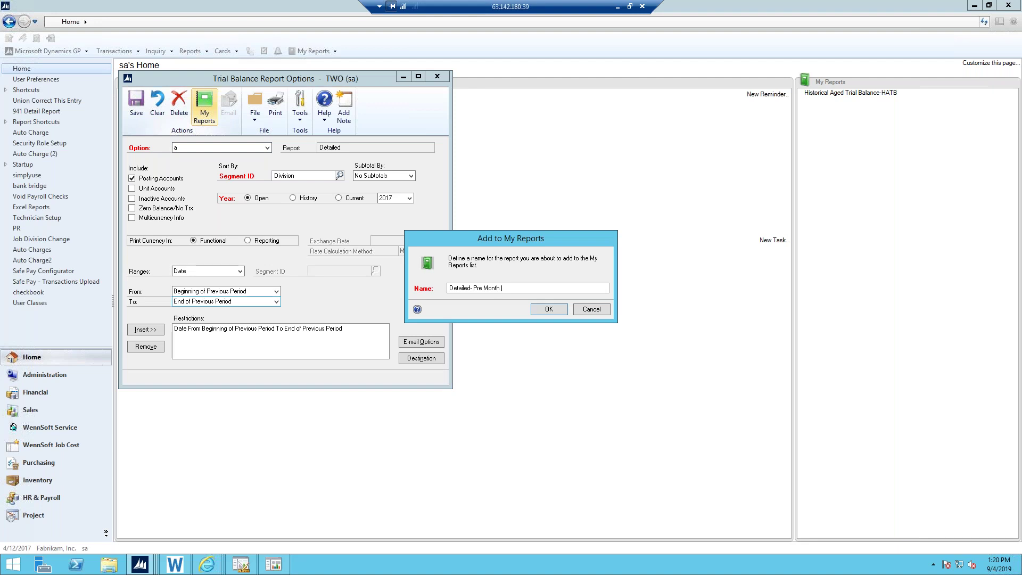
{"action": "type", "text": "GL TB"}
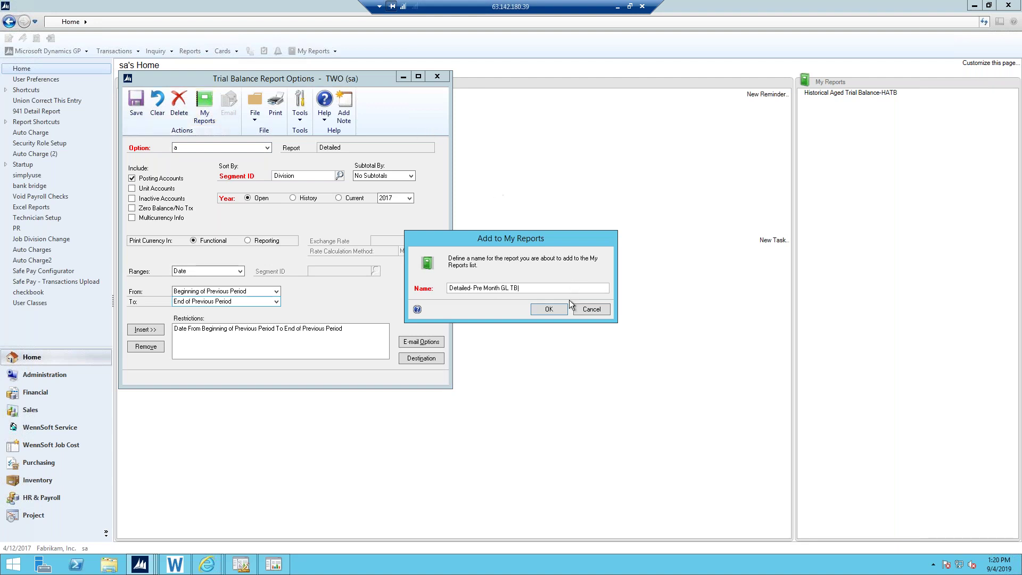
{"action": "left_click", "coordinate": [549, 309]}
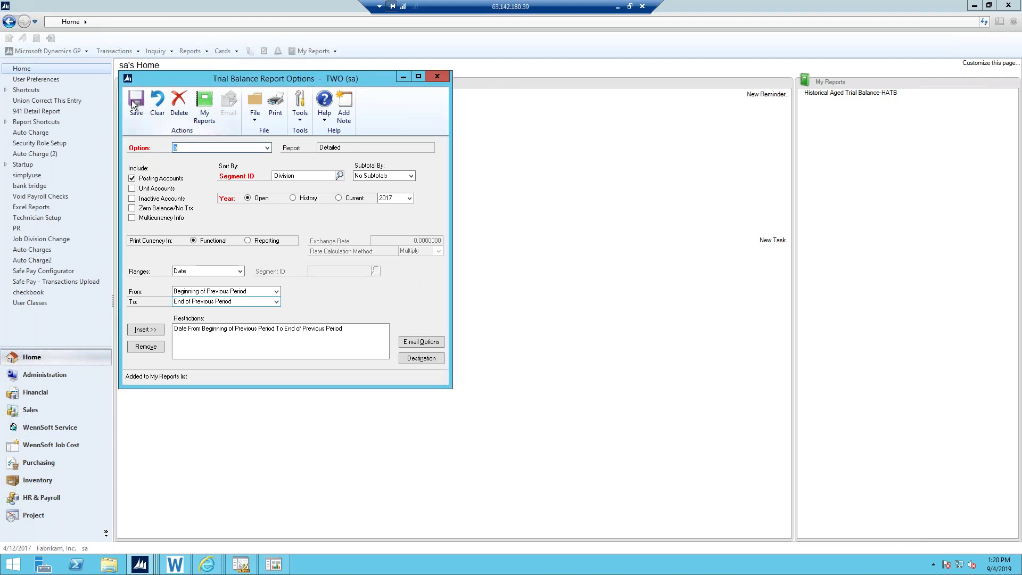
{"action": "left_click", "coordinate": [443, 78]}
{"action": "left_click", "coordinate": [426, 113]}
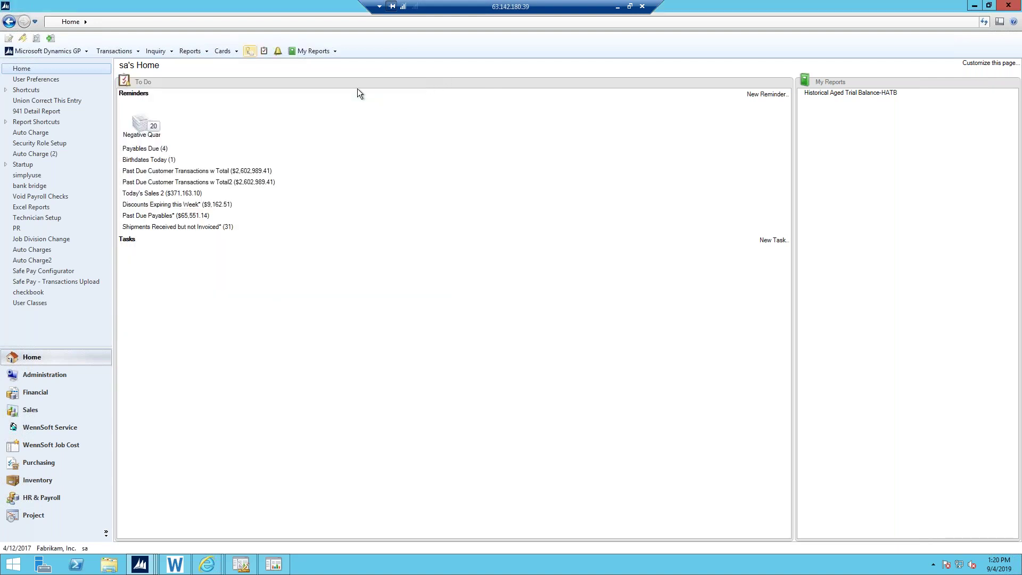
Step: Refresh the home page, run the Detailed- Pre Month GL TB report from My Reports, and close its output after viewing
{"action": "left_click", "coordinate": [308, 52]}
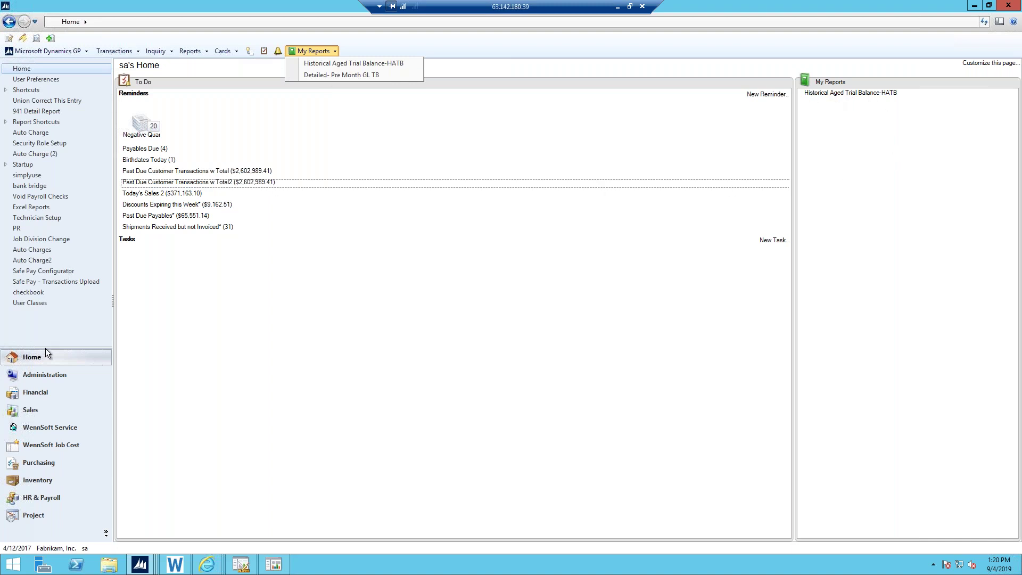
{"action": "left_click", "coordinate": [24, 356]}
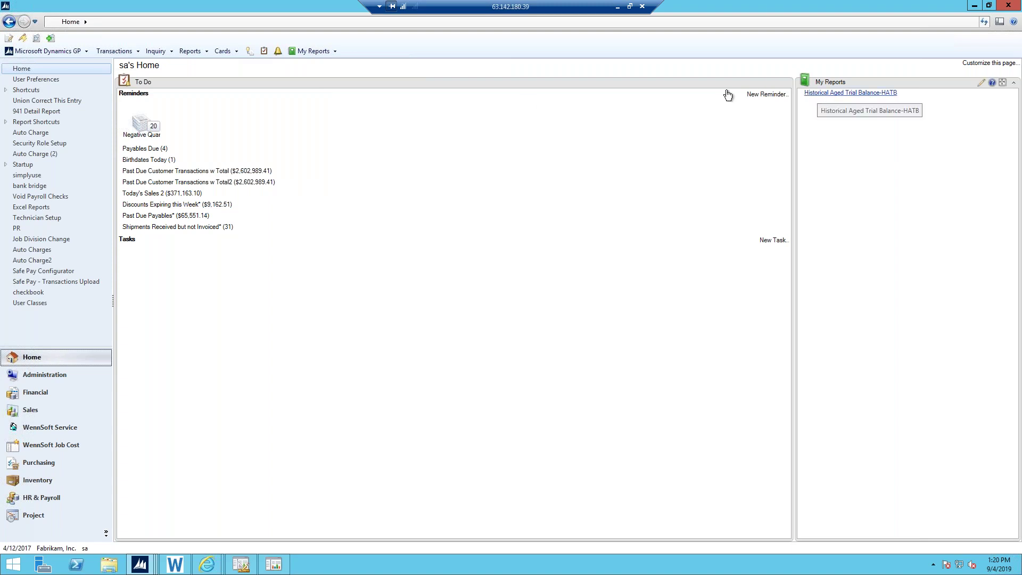
{"action": "left_click", "coordinate": [311, 54]}
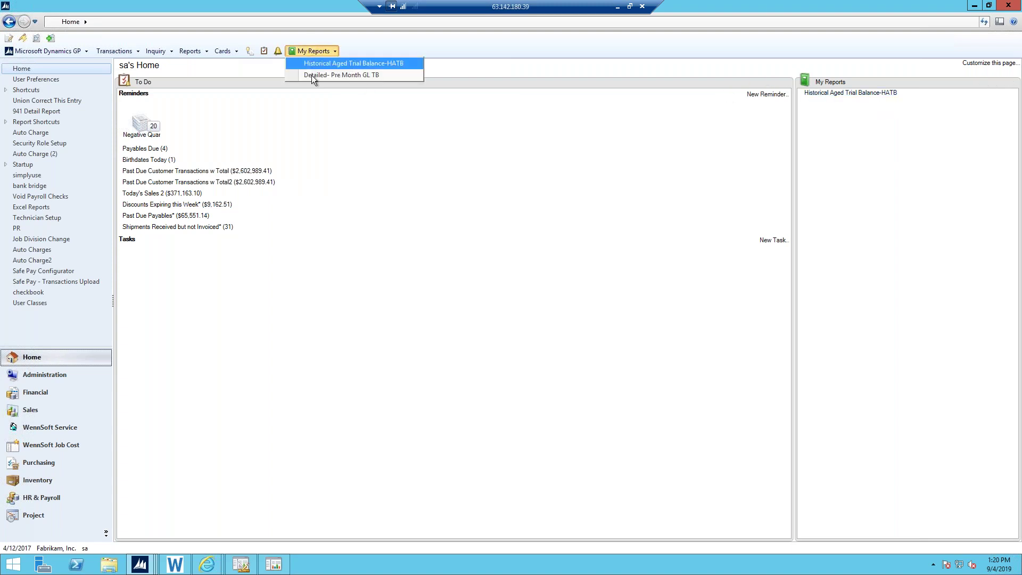
{"action": "left_click", "coordinate": [312, 76]}
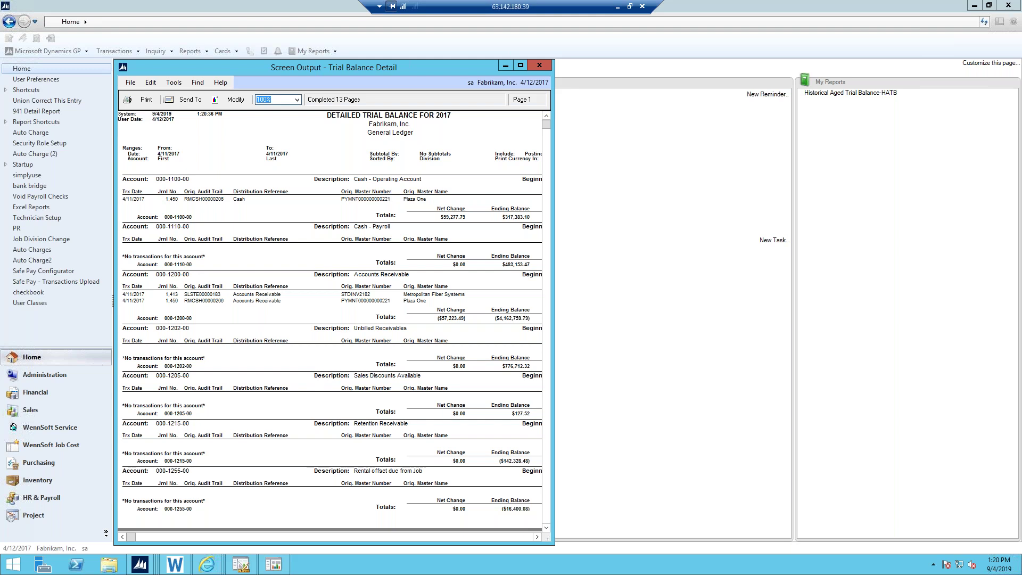
{"action": "left_click", "coordinate": [540, 65]}
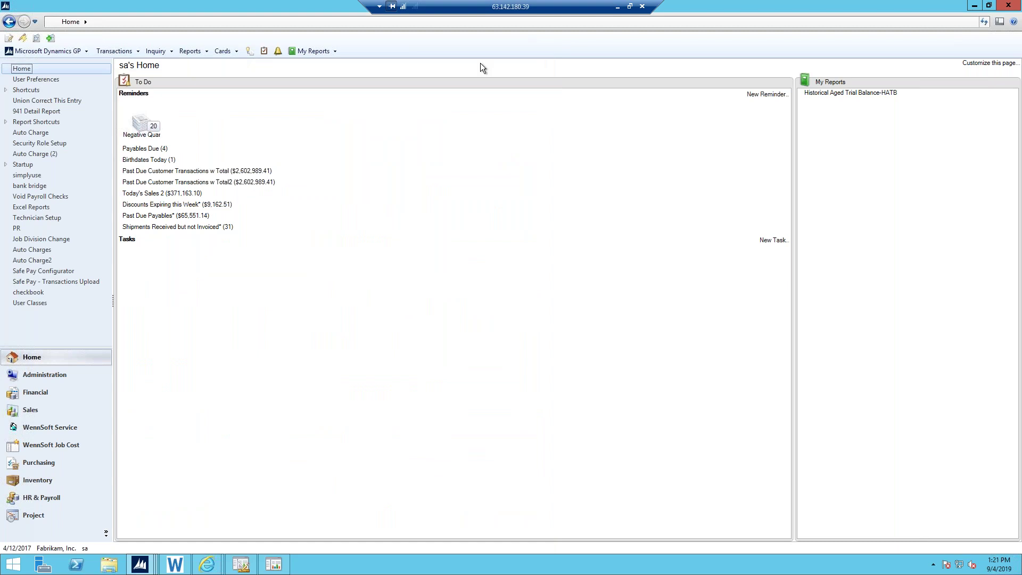
Step: Open the general financial transaction entry, view the Correct Journal Entry action choices, and close that dialog
{"action": "left_click", "coordinate": [116, 49]}
{"action": "mouse_move", "coordinate": [119, 62]}
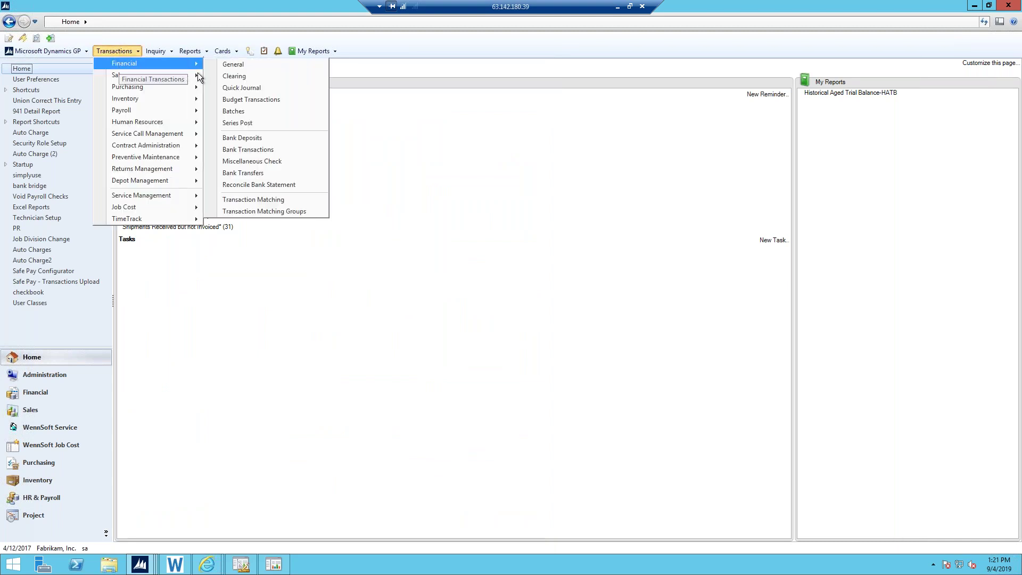
{"action": "left_click", "coordinate": [227, 64]}
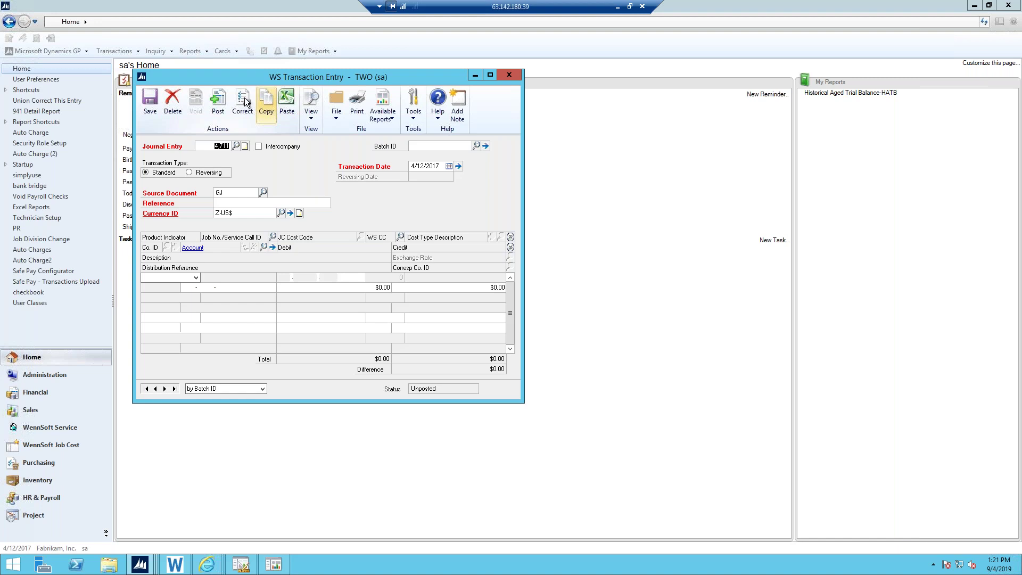
{"action": "left_click", "coordinate": [245, 99]}
{"action": "left_click", "coordinate": [221, 188]}
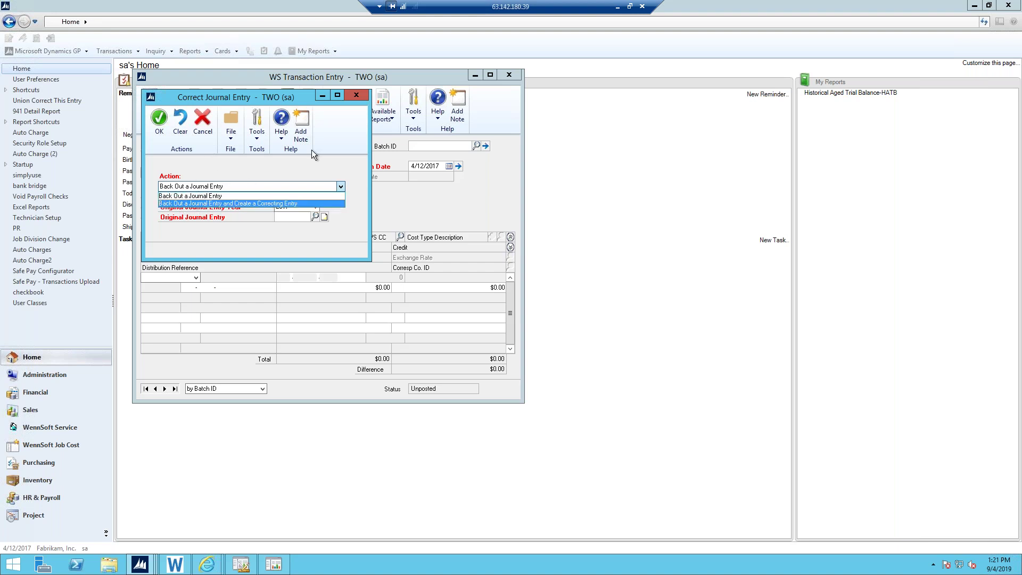
{"action": "left_click", "coordinate": [358, 97]}
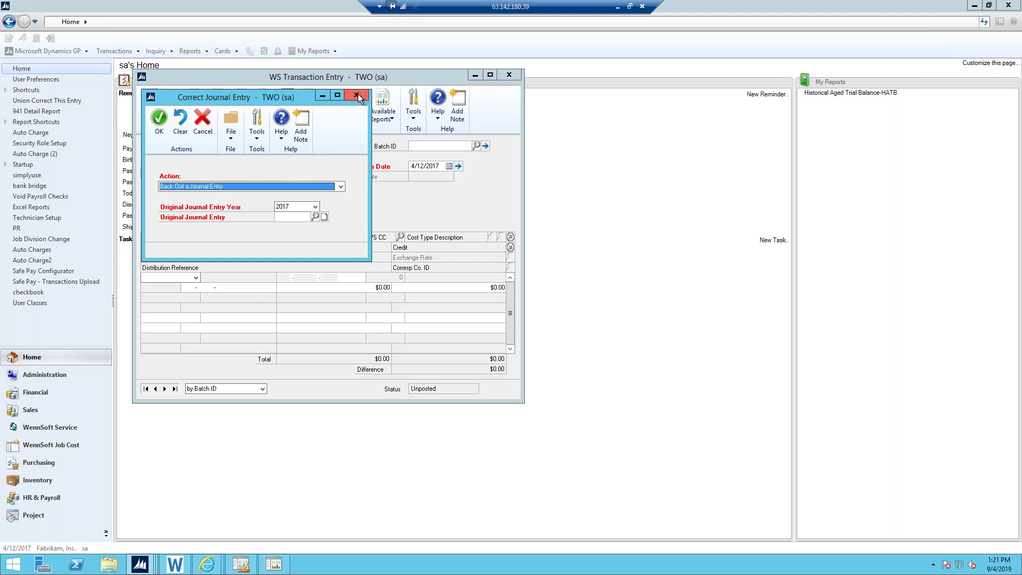
{"action": "left_click", "coordinate": [356, 95]}
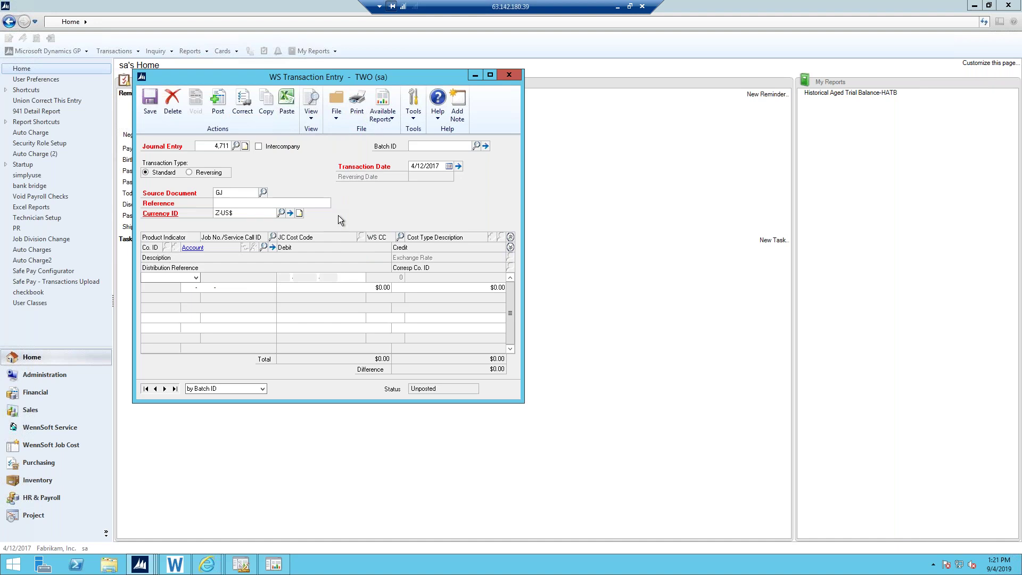
Step: Open the journal entry's note, view its Document Attachment Management window, and close both
{"action": "left_click", "coordinate": [245, 145]}
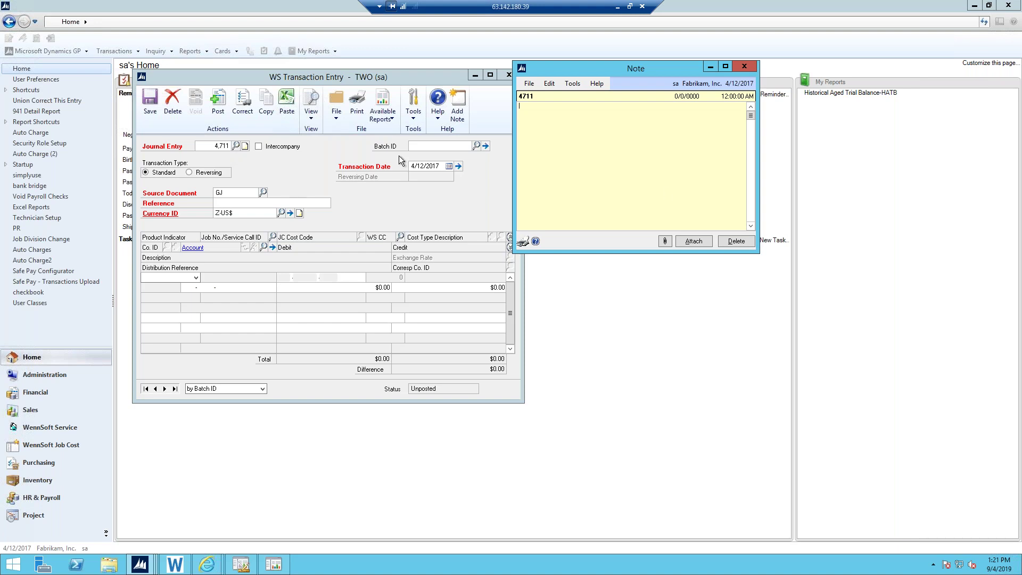
{"action": "left_click", "coordinate": [665, 241]}
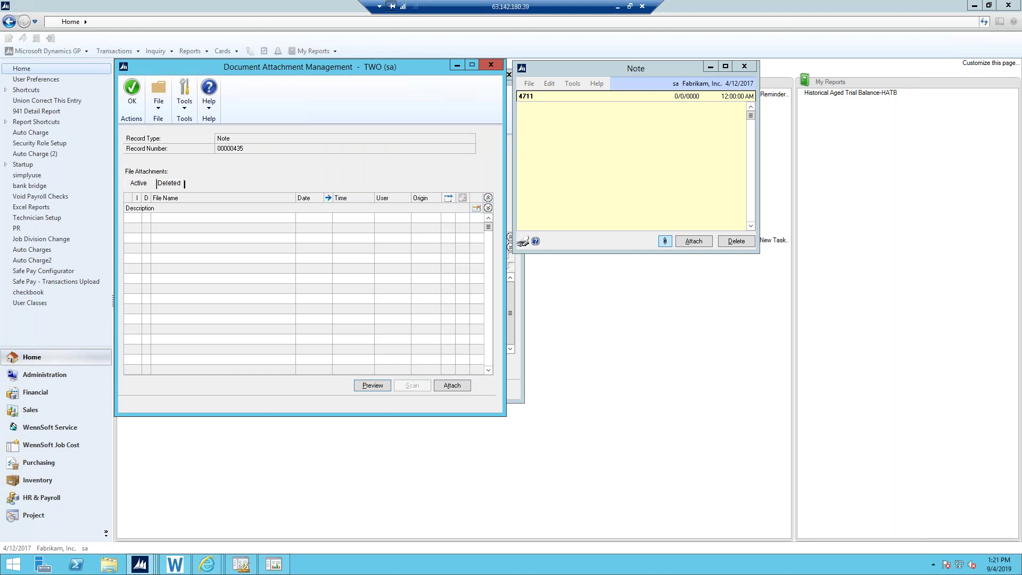
{"action": "left_click", "coordinate": [745, 66]}
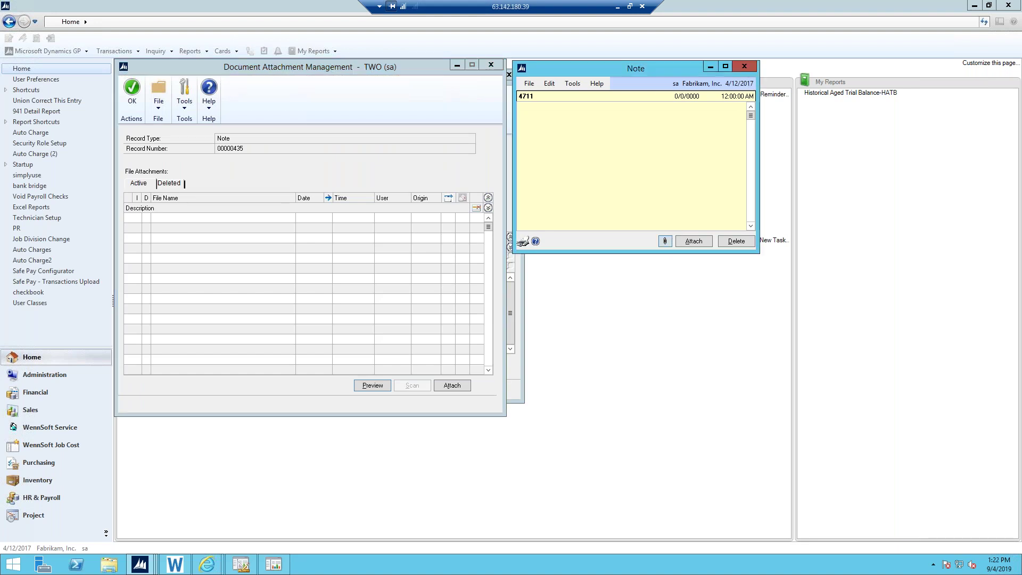
{"action": "key", "text": "Return"}
{"action": "left_click", "coordinate": [694, 241]}
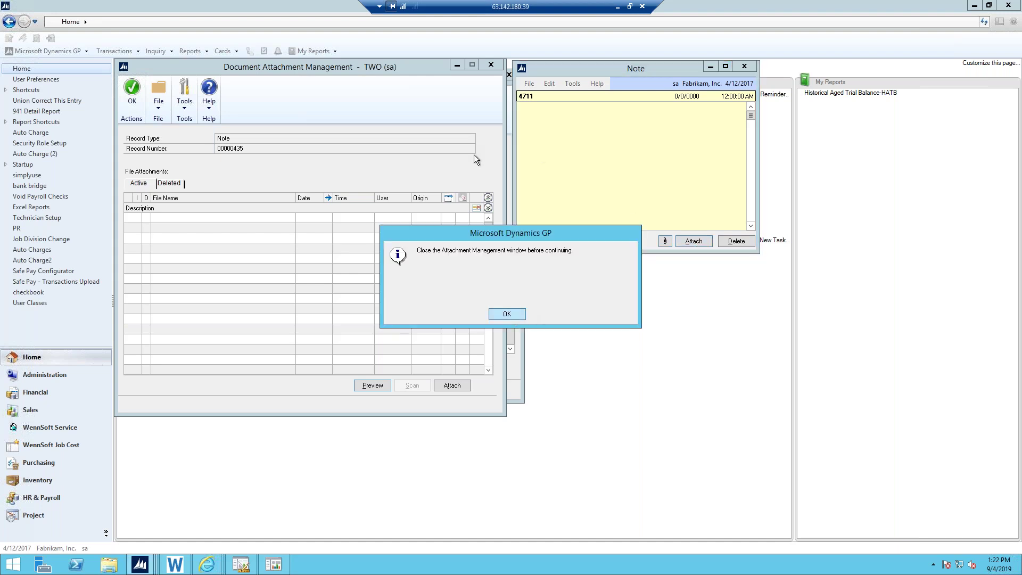
{"action": "key", "text": "Return"}
{"action": "left_click", "coordinate": [493, 64]}
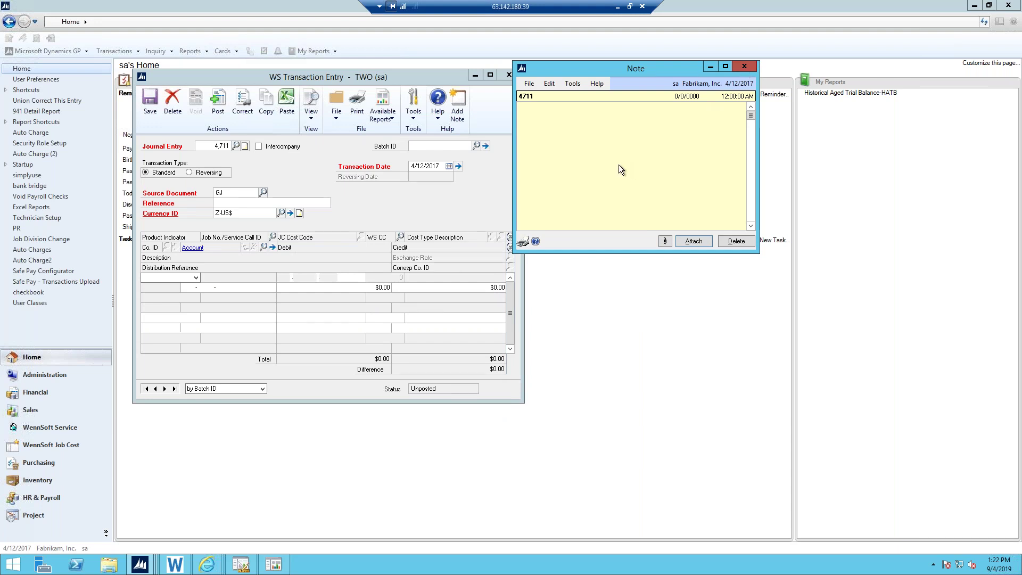
{"action": "left_click", "coordinate": [541, 122]}
{"action": "left_click", "coordinate": [491, 206]}
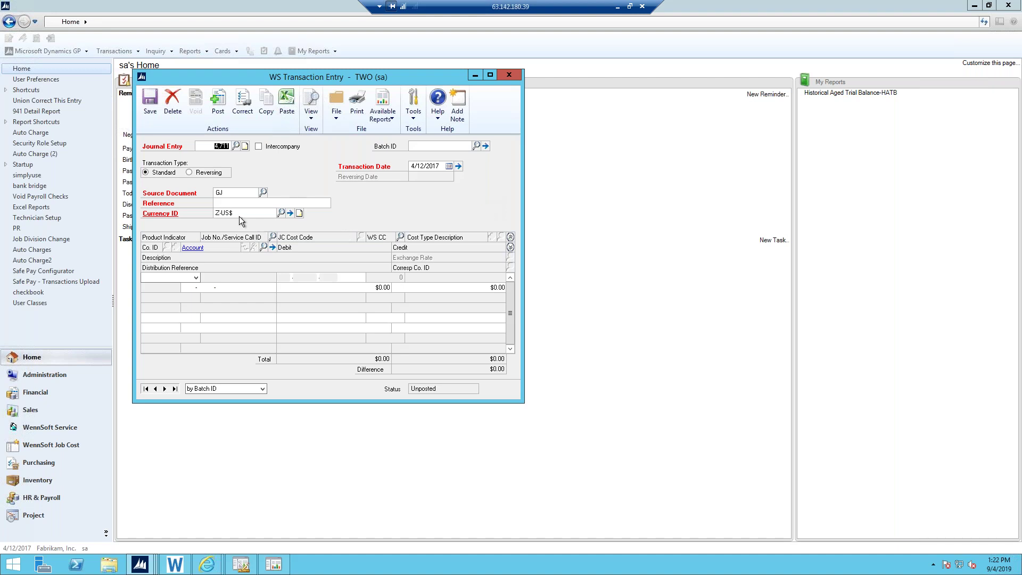
Step: Expand the distribution line details of the journal entry, and close the transaction entry window
{"action": "left_click", "coordinate": [238, 203]}
{"action": "left_click", "coordinate": [509, 247]}
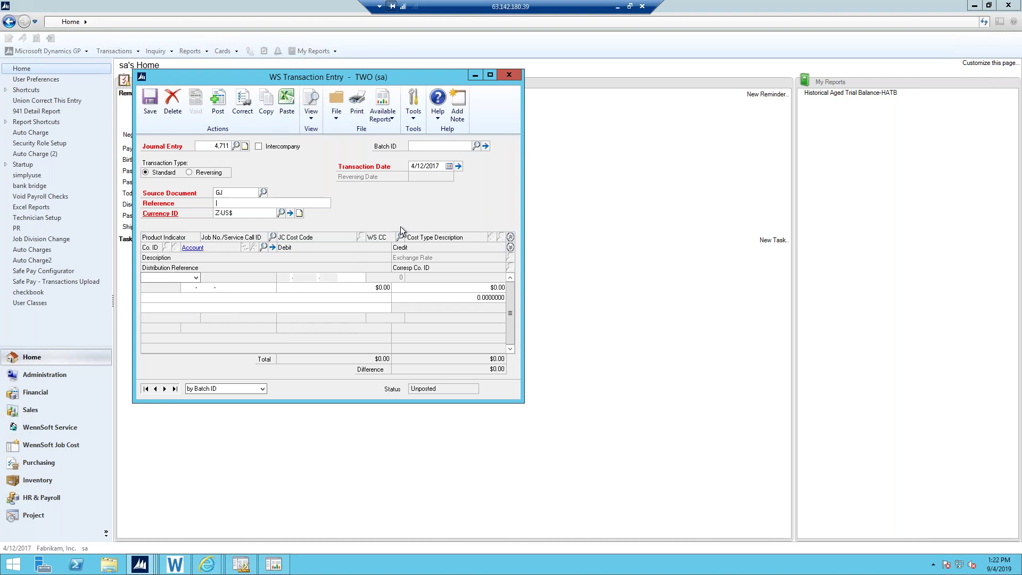
{"action": "left_click", "coordinate": [509, 75]}
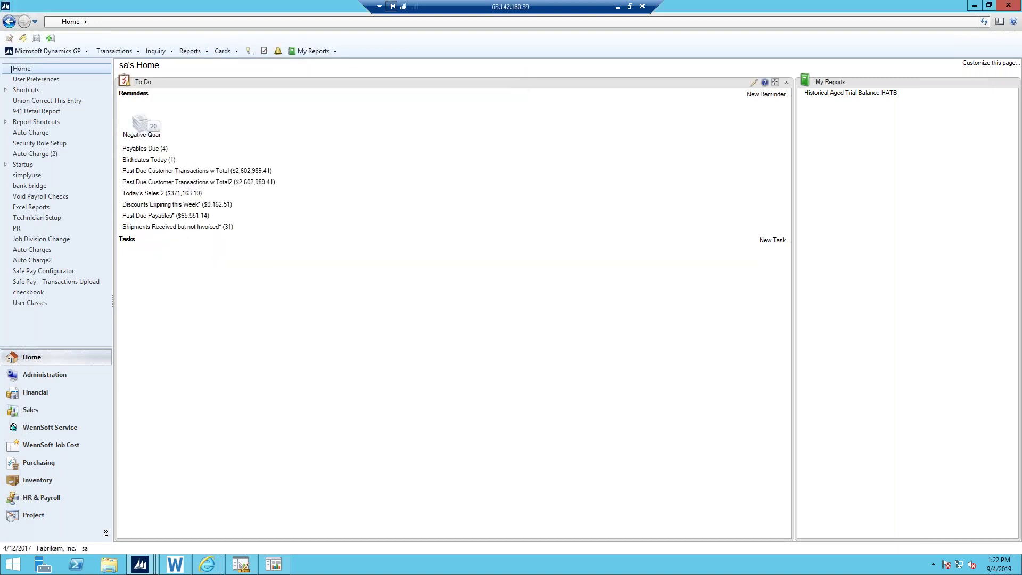
Step: Open the payables transaction entry and try to drill into Address ID without a vendor chosen
{"action": "left_click", "coordinate": [123, 51]}
{"action": "mouse_move", "coordinate": [165, 87]}
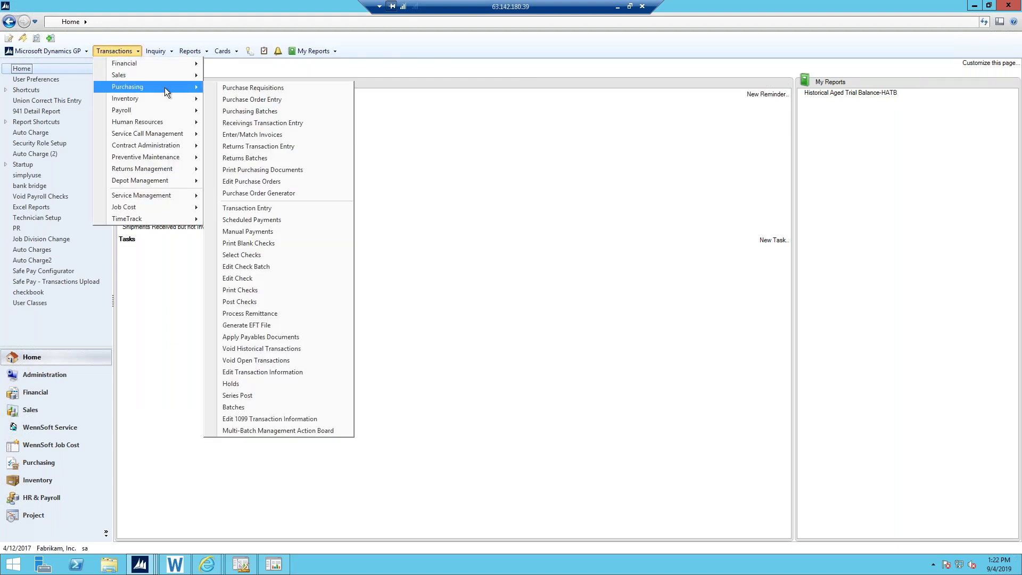
{"action": "left_click", "coordinate": [239, 209]}
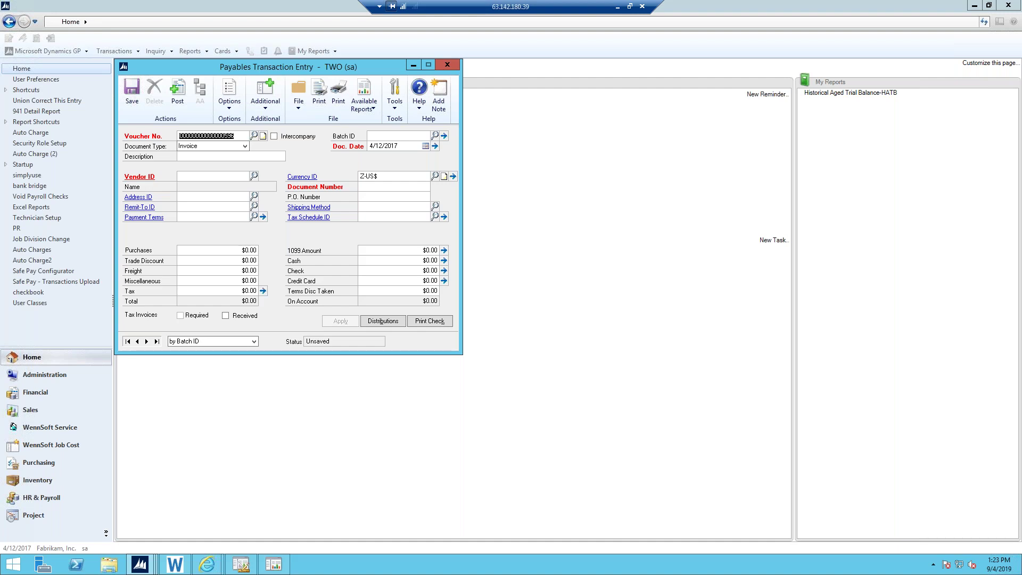
{"action": "left_click", "coordinate": [365, 187]}
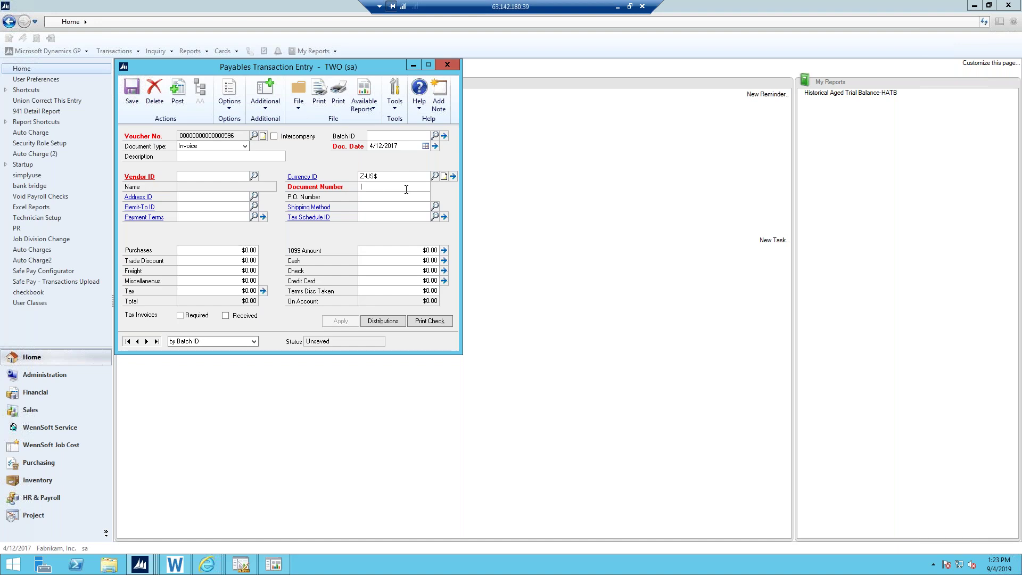
{"action": "left_click", "coordinate": [421, 250]}
{"action": "left_click", "coordinate": [136, 198]}
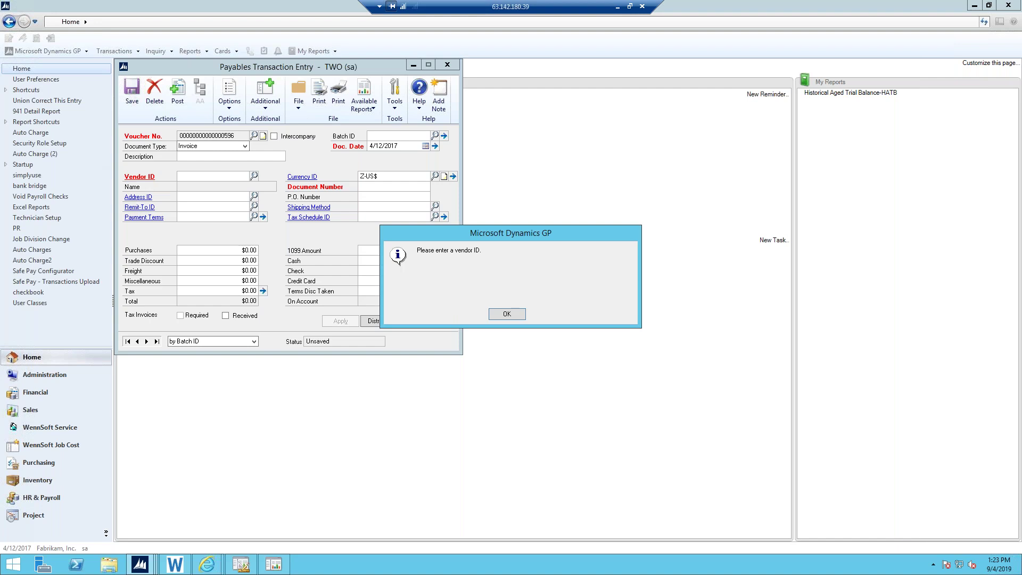
{"action": "left_click", "coordinate": [507, 314]}
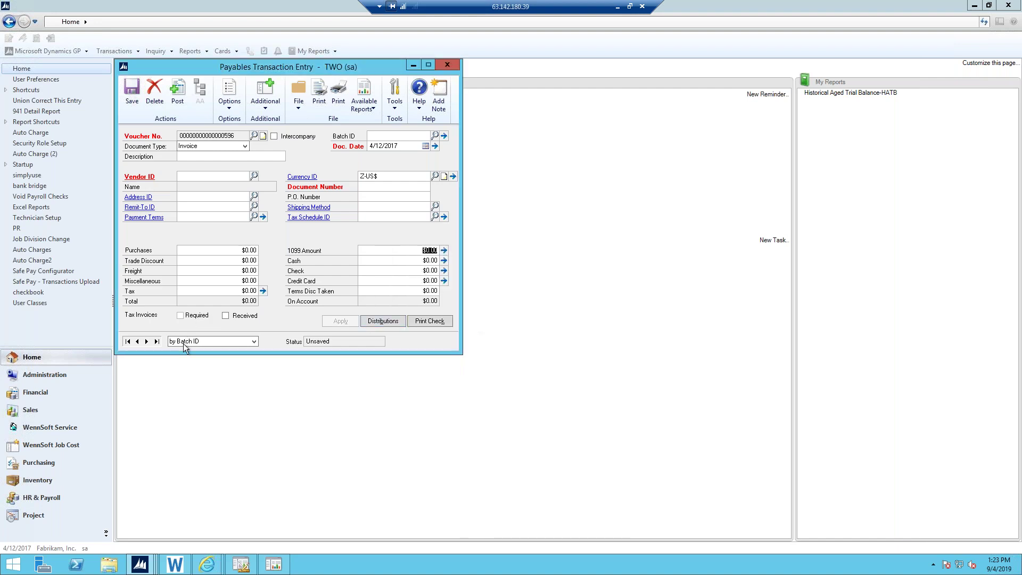
{"action": "left_click", "coordinate": [147, 341]}
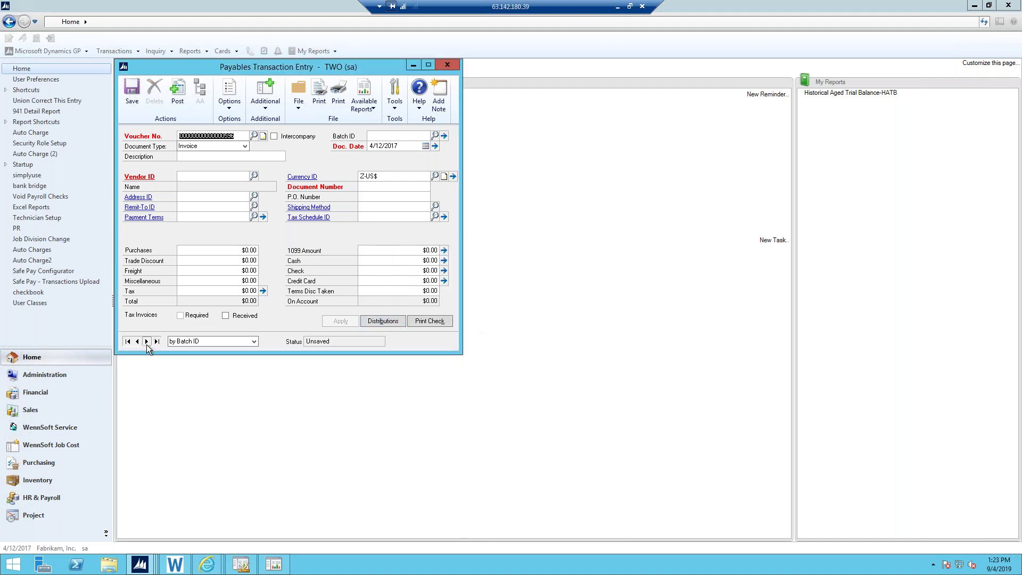
Step: Choose the vendor Allenson Properties for the payables invoice and drill into its Vendor Maintenance record
{"action": "left_click", "coordinate": [254, 175]}
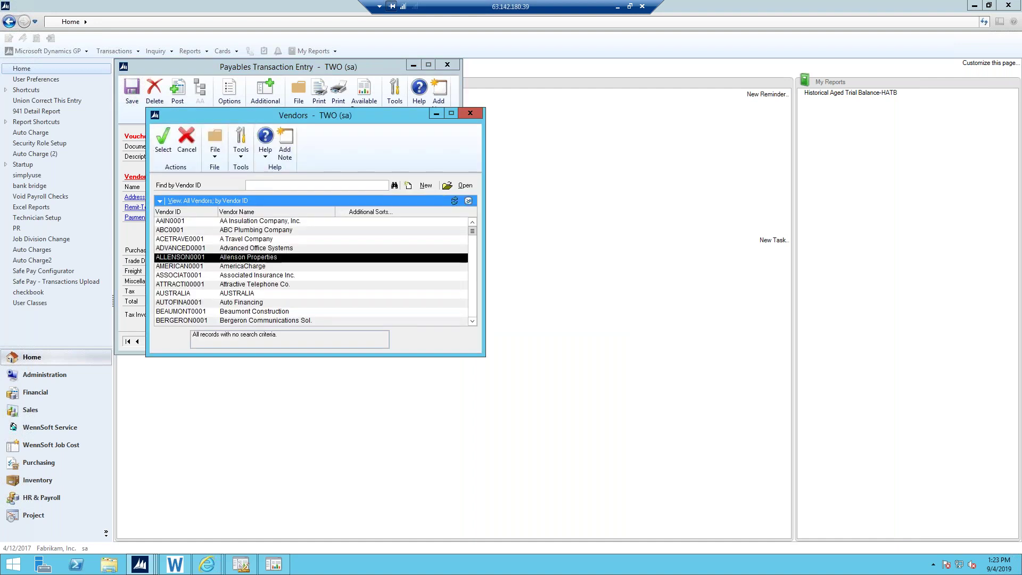
{"action": "double_click", "coordinate": [187, 257]}
{"action": "right_click", "coordinate": [139, 181]}
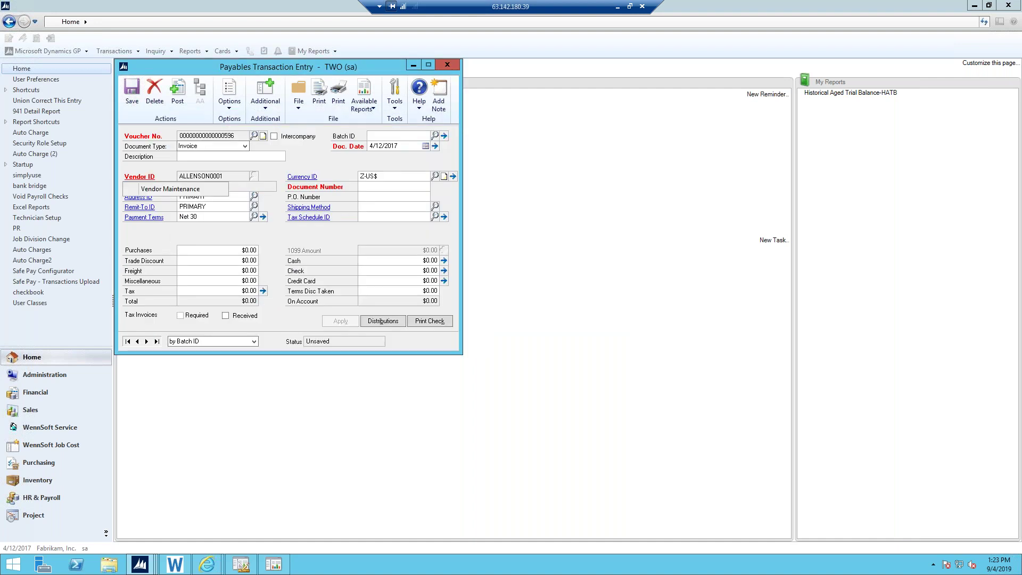
{"action": "left_click", "coordinate": [176, 189]}
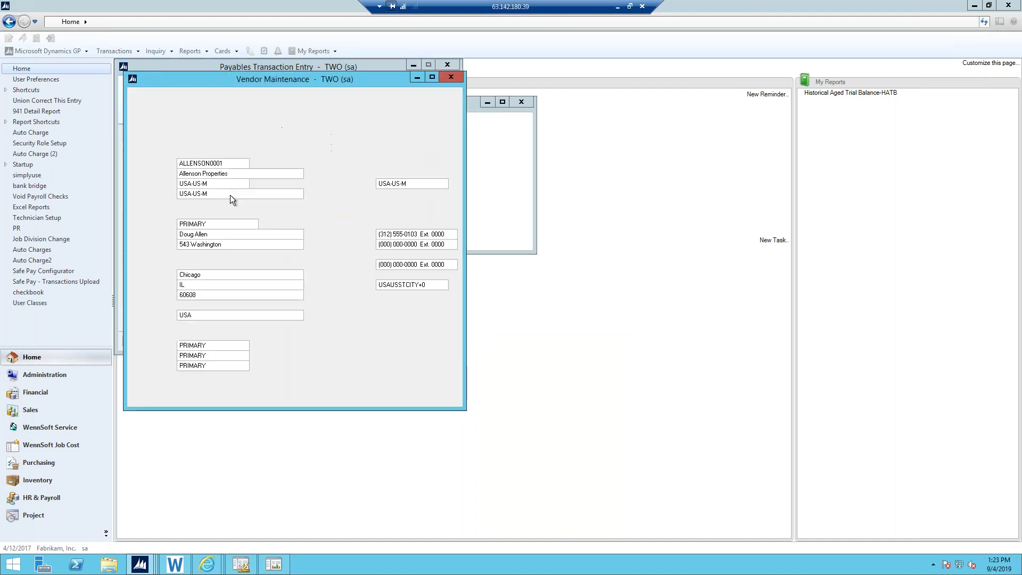
{"action": "left_click_drag", "start_coordinate": [602, 81], "coordinate": [674, 75]}
{"action": "left_click", "coordinate": [758, 76]}
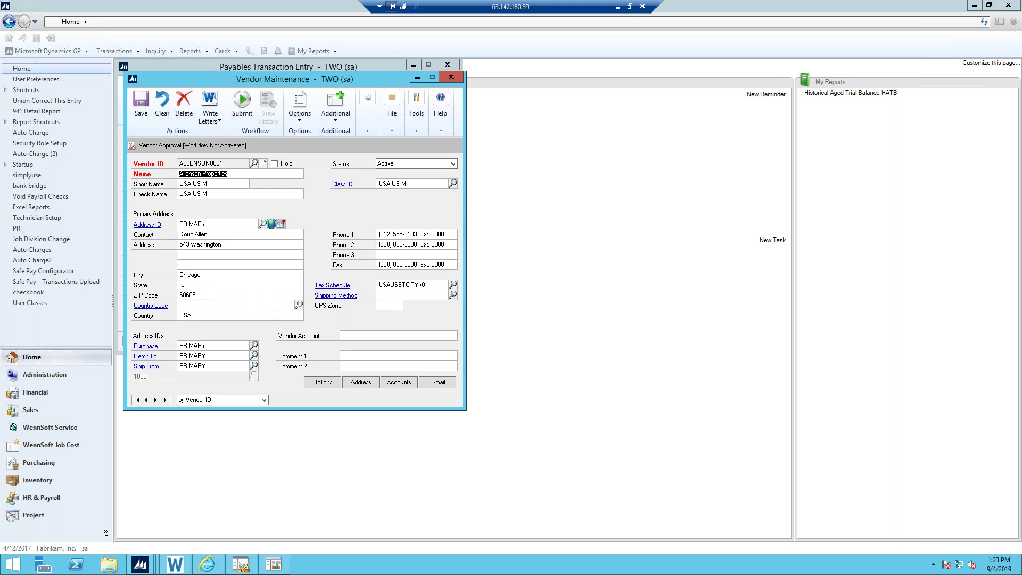
Step: Set the EFT bank country/region for the vendor's primary address to United States, and discard the change
{"action": "left_click", "coordinate": [360, 383]}
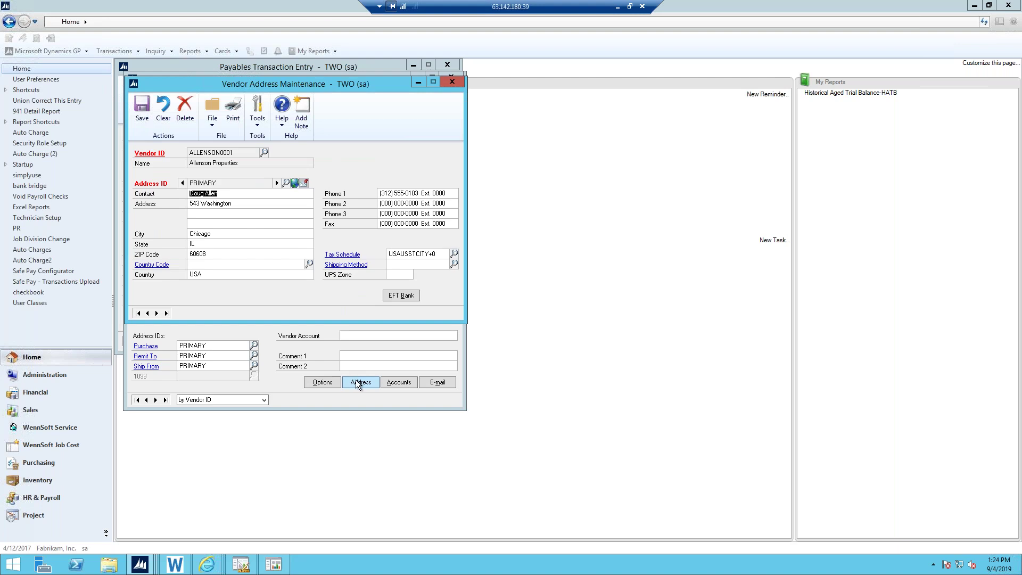
{"action": "left_click", "coordinate": [400, 297]}
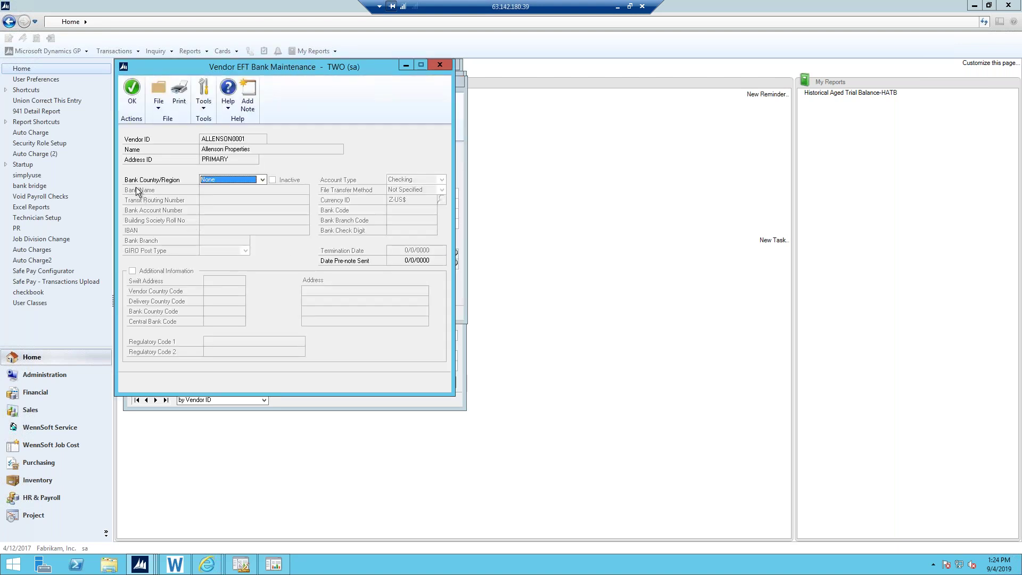
{"action": "left_click", "coordinate": [216, 179]}
{"action": "left_click_drag", "start_coordinate": [264, 220], "coordinate": [265, 241]}
{"action": "left_click", "coordinate": [234, 241]}
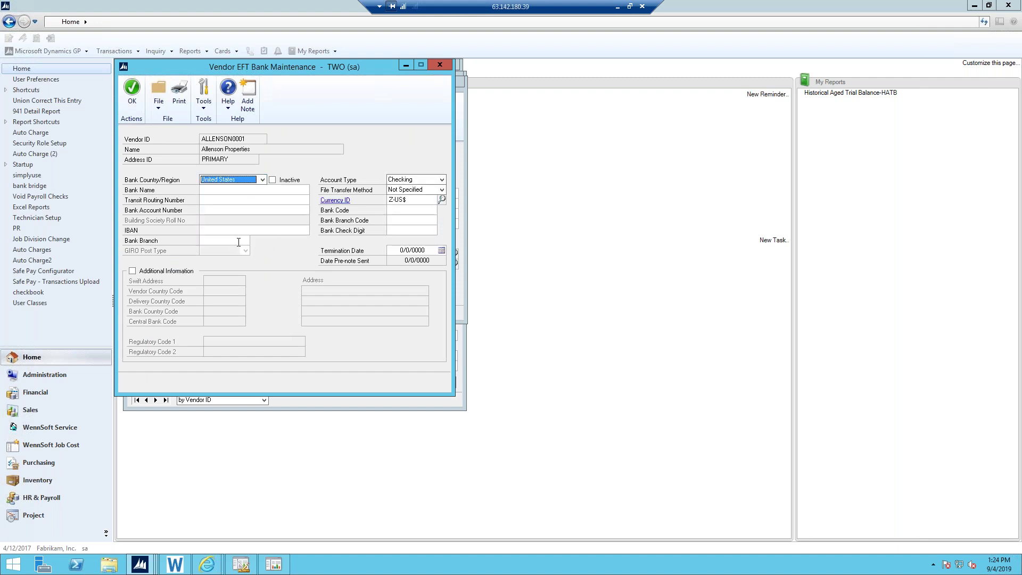
{"action": "left_click", "coordinate": [211, 209]}
{"action": "left_click", "coordinate": [439, 65]}
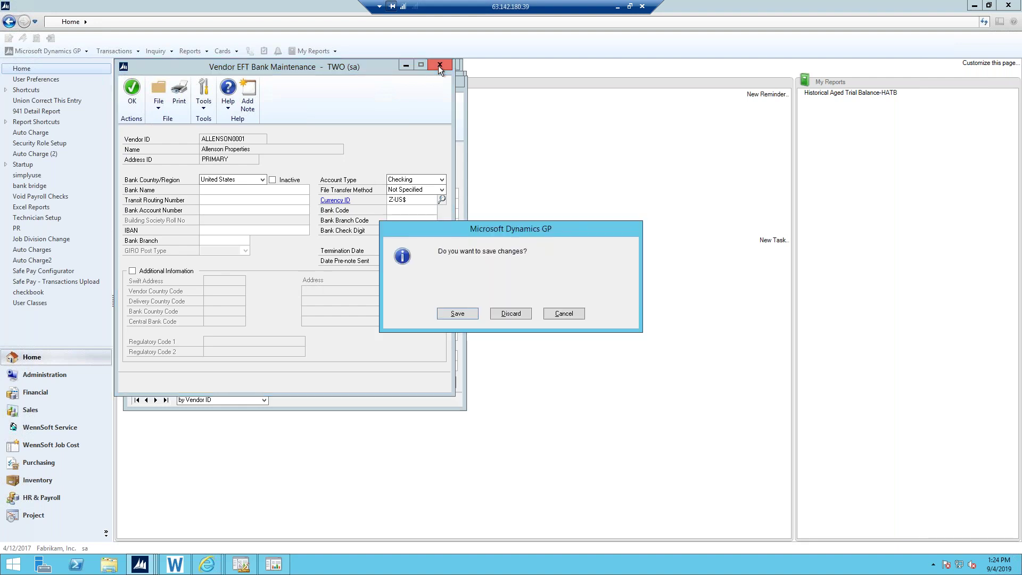
{"action": "left_click", "coordinate": [524, 314]}
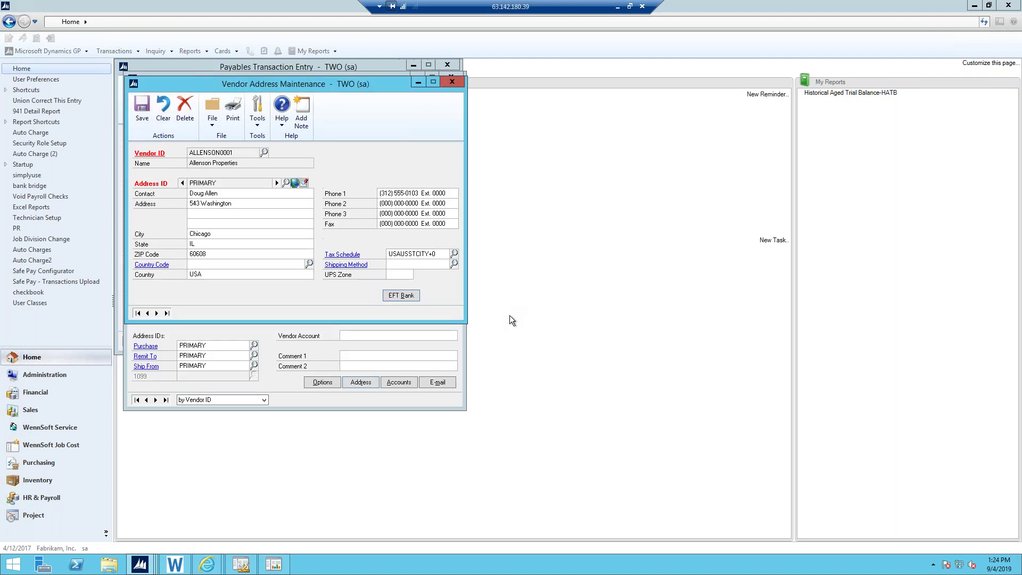
Step: Close the vendor maintenance windows and the payables transaction entry, deleting the unsaved transaction
{"action": "left_click", "coordinate": [451, 84]}
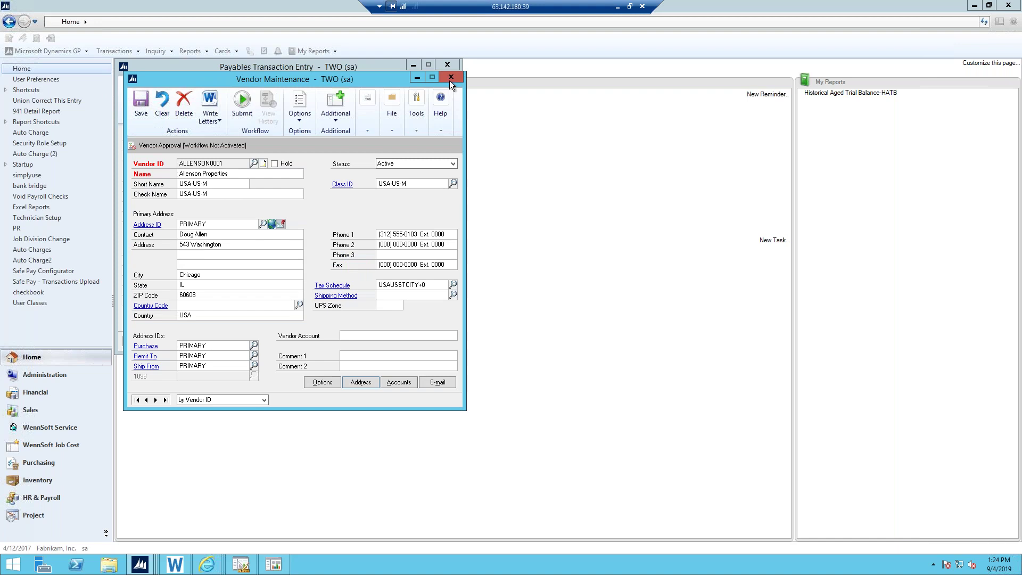
{"action": "left_click", "coordinate": [450, 79]}
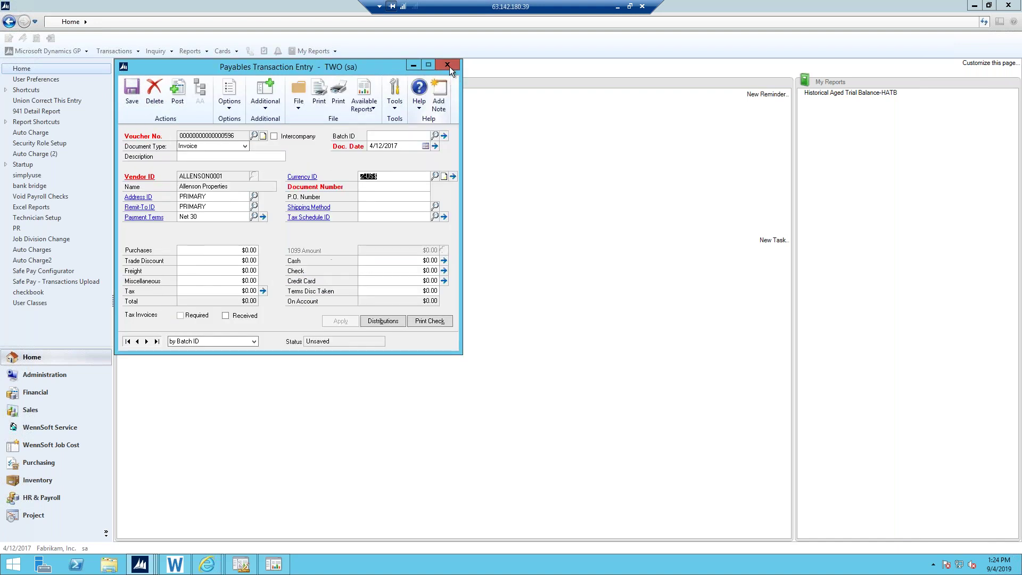
{"action": "left_click", "coordinate": [449, 64]}
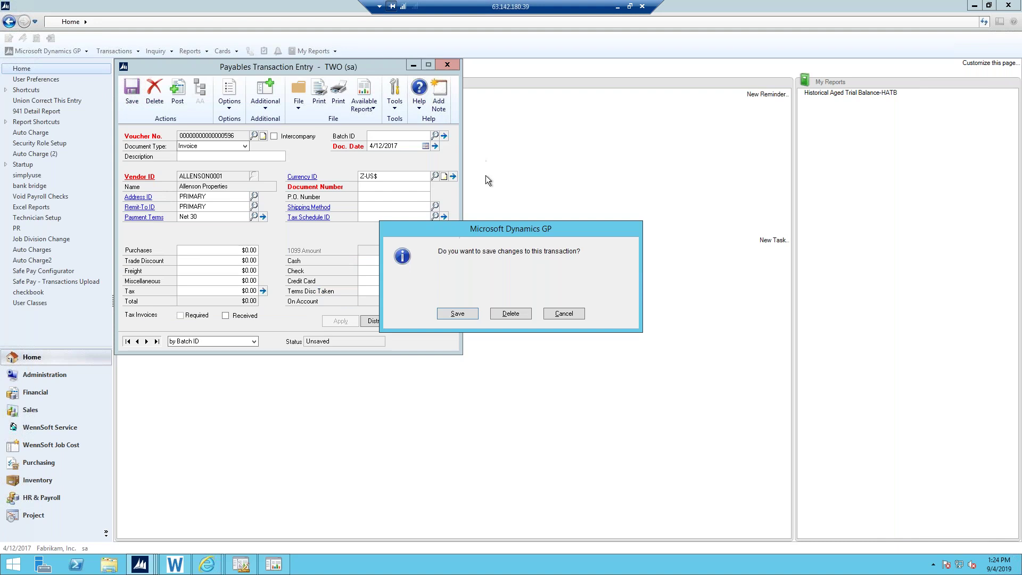
{"action": "left_click", "coordinate": [511, 313]}
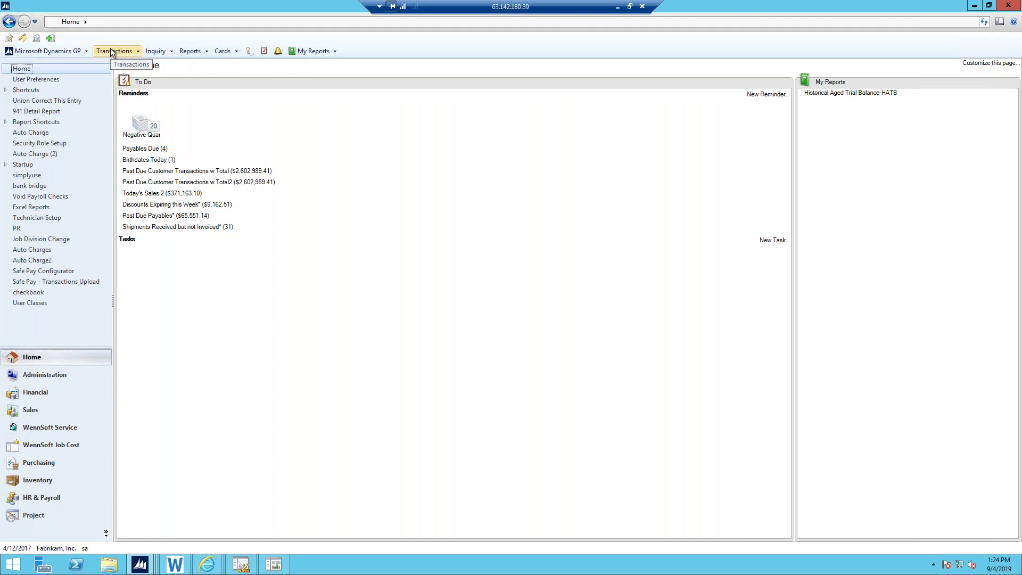
Step: Open the sales inquiry for receivables transactions by customer
{"action": "left_click", "coordinate": [154, 51]}
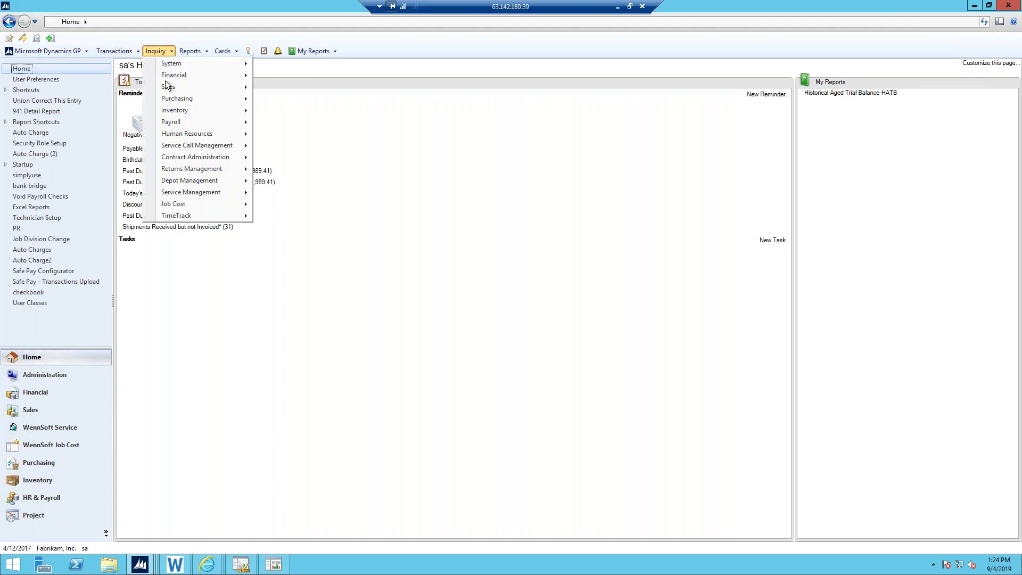
{"action": "mouse_move", "coordinate": [217, 91]}
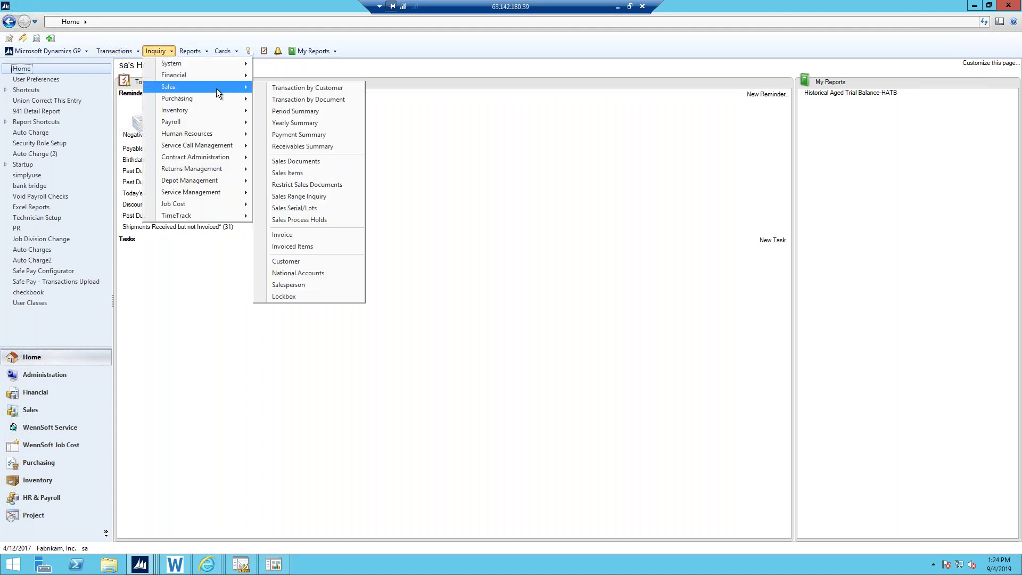
{"action": "left_click", "coordinate": [269, 88]}
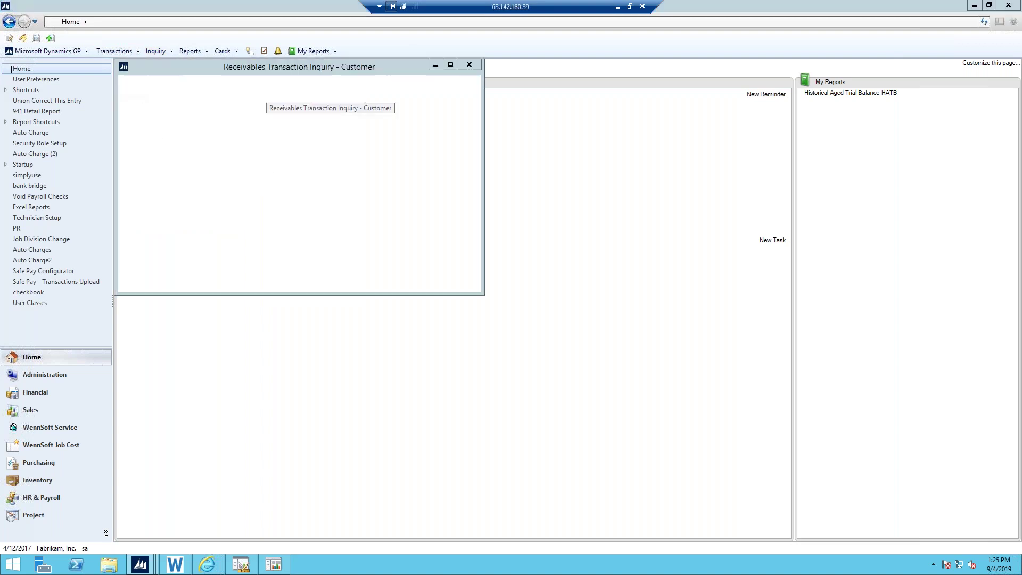
Step: List the receivables documents of Accurate Printing without history in the enlarged customer inquiry, refresh the list, and close the inquiry
{"action": "left_click_drag", "start_coordinate": [277, 330], "coordinate": [264, 454]}
{"action": "left_click", "coordinate": [147, 444]}
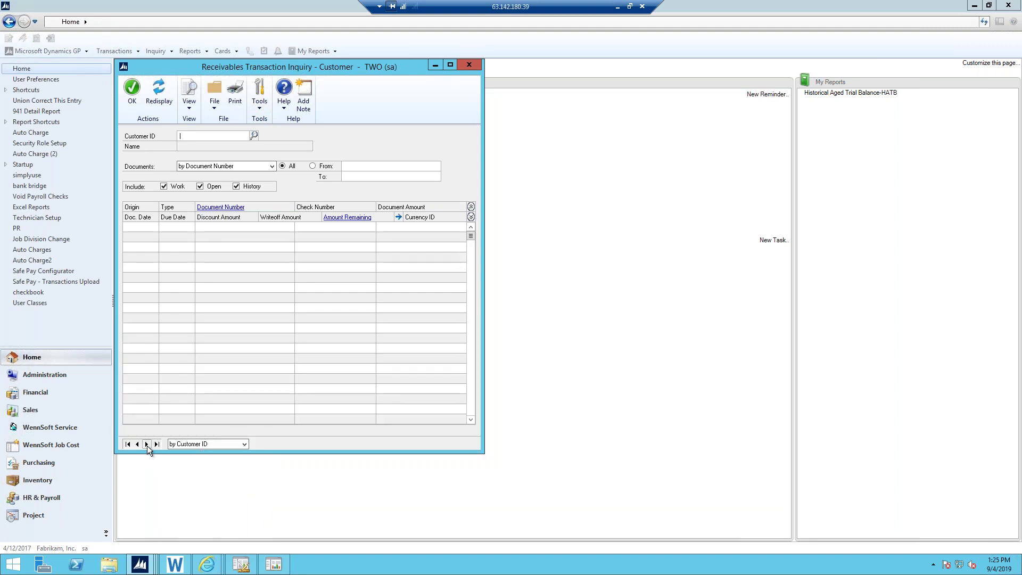
{"action": "left_click", "coordinate": [243, 189]}
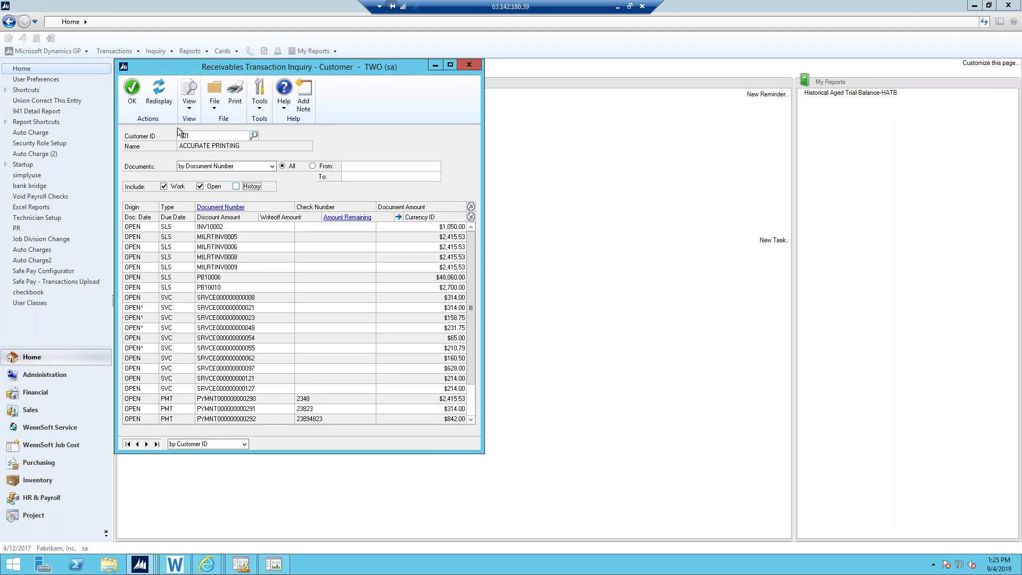
{"action": "left_click", "coordinate": [161, 98]}
{"action": "left_click", "coordinate": [468, 64]}
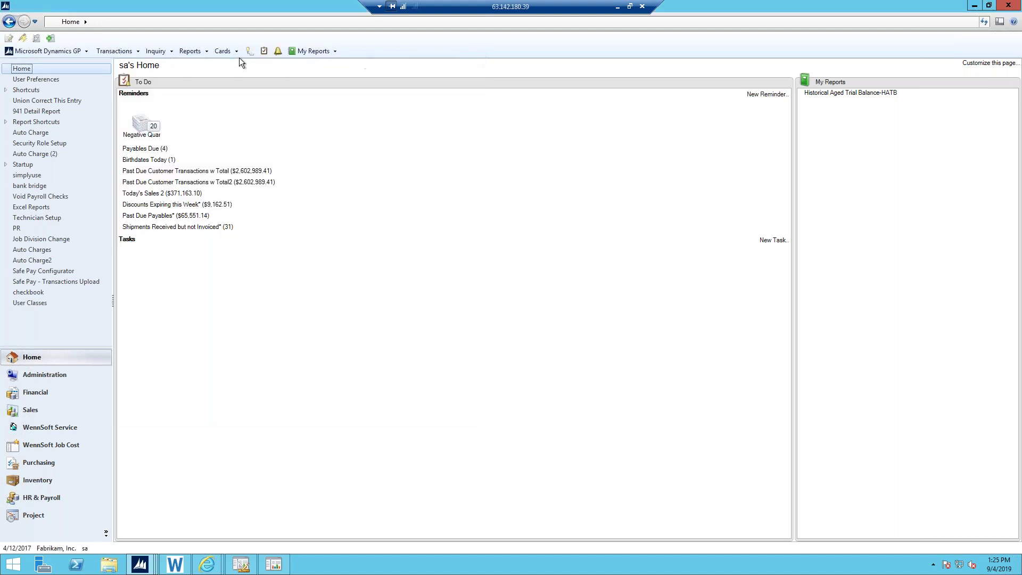
Step: Open the Paid Transaction Removal routine for sales and review its transaction and check cut-off dates
{"action": "left_click", "coordinate": [55, 50]}
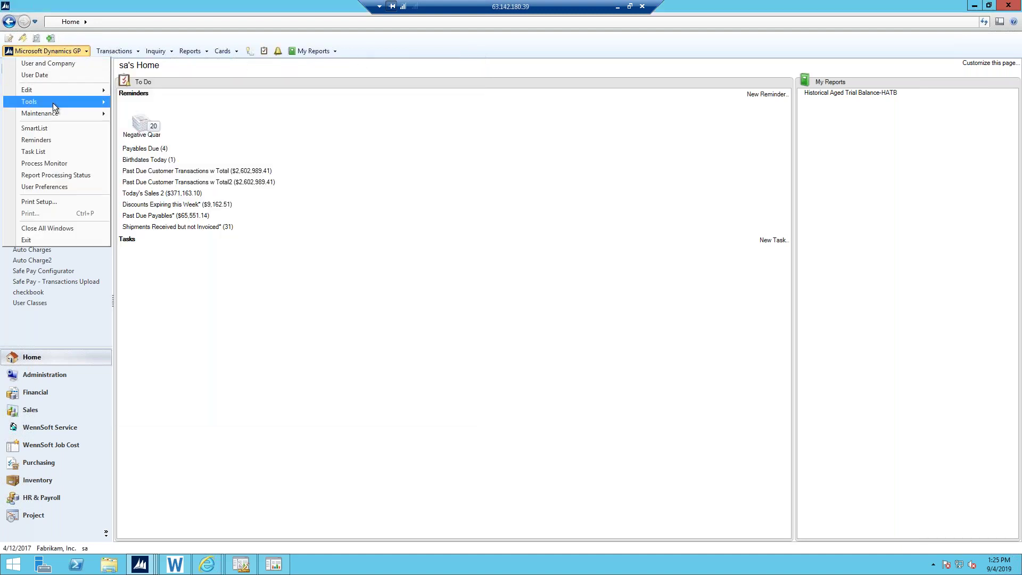
{"action": "mouse_move", "coordinate": [53, 104]}
{"action": "mouse_move", "coordinate": [149, 125]}
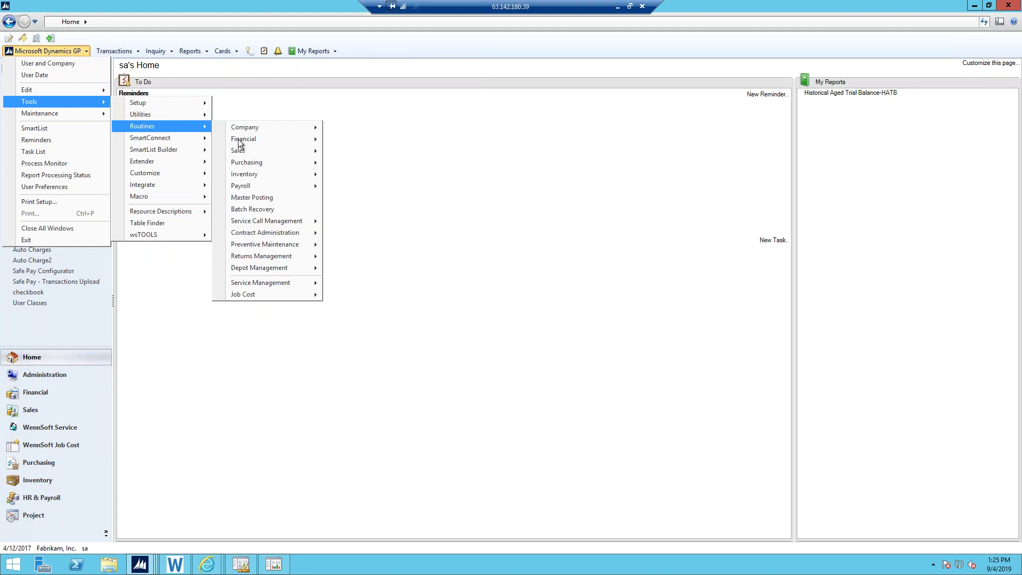
{"action": "mouse_move", "coordinate": [241, 152]}
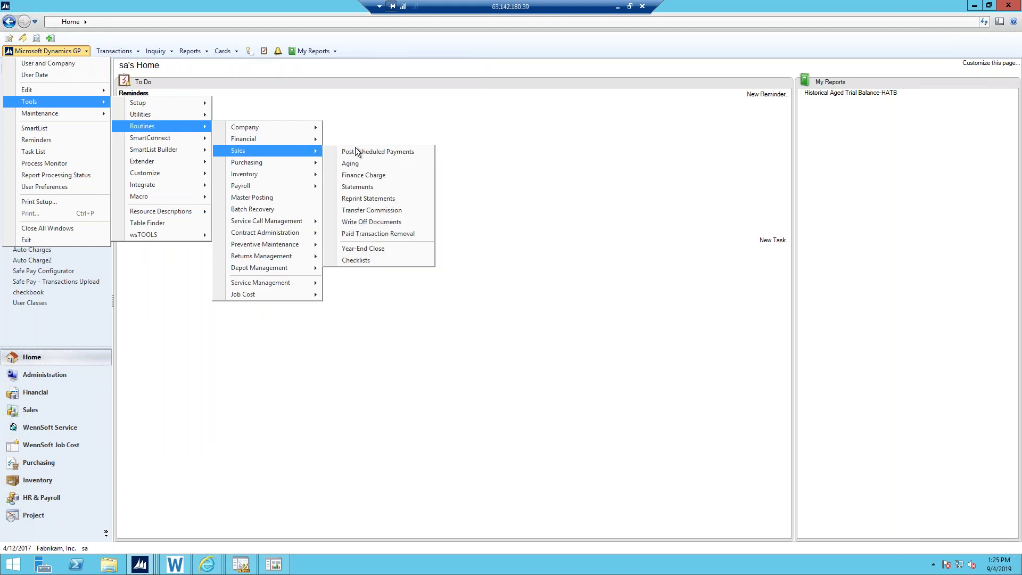
{"action": "left_click", "coordinate": [379, 235]}
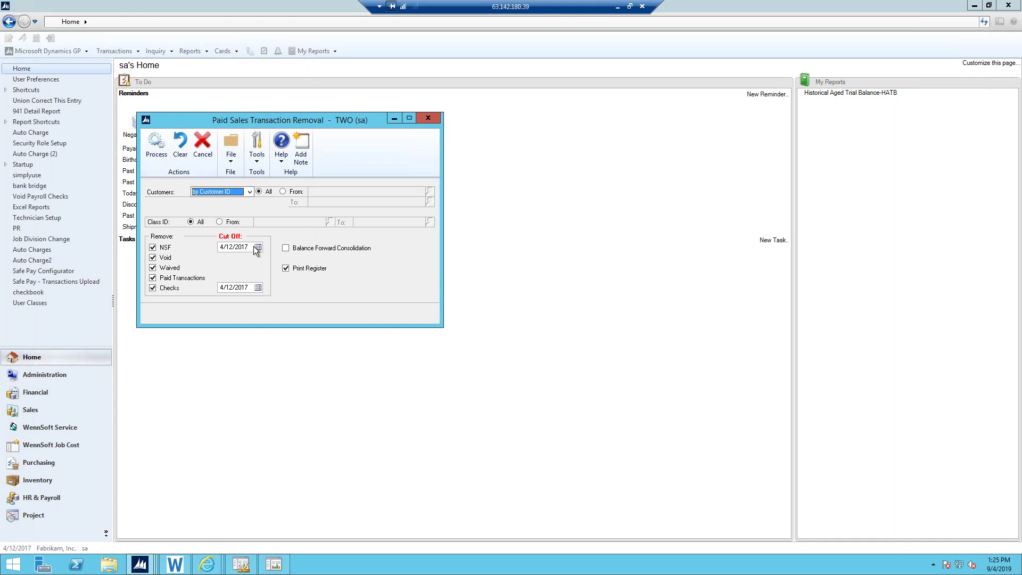
{"action": "left_click", "coordinate": [234, 247]}
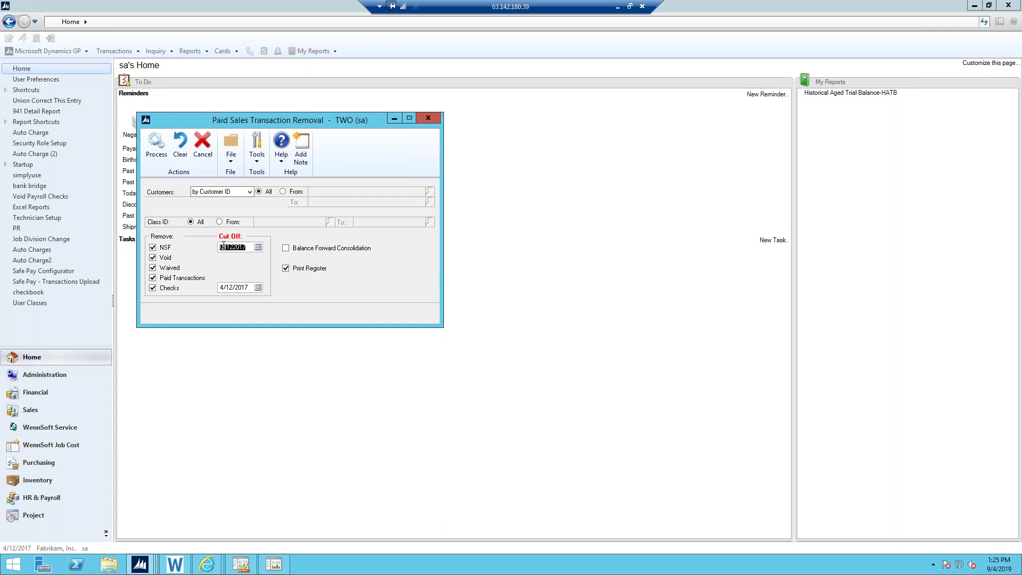
{"action": "left_click", "coordinate": [243, 287]}
Step: Process the paid transaction removal for all customers with the Removed Transaction Register sent to the screen only, and close the report
{"action": "left_click", "coordinate": [156, 145]}
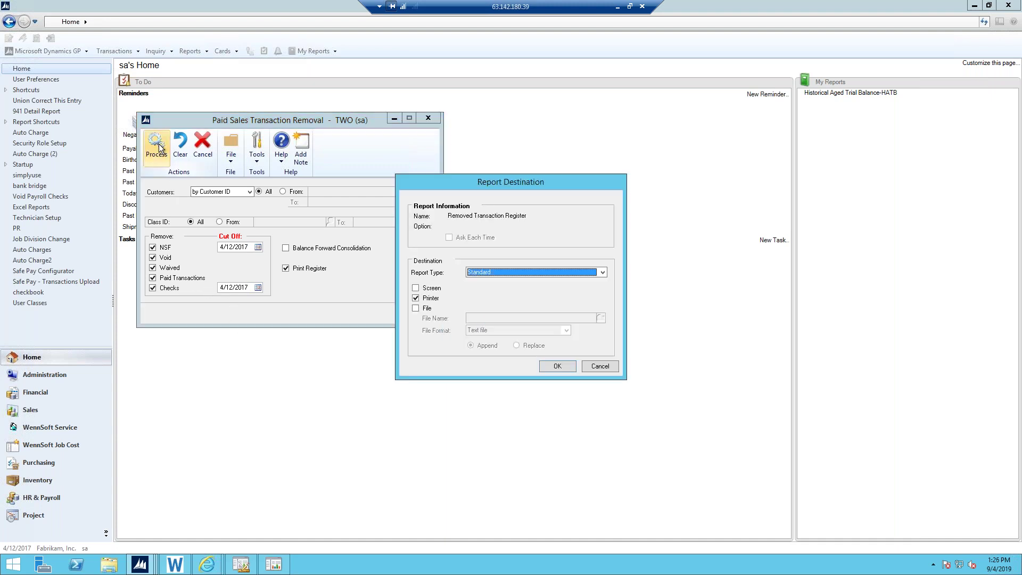
{"action": "left_click", "coordinate": [430, 288]}
{"action": "left_click", "coordinate": [429, 298]}
{"action": "left_click", "coordinate": [556, 366]}
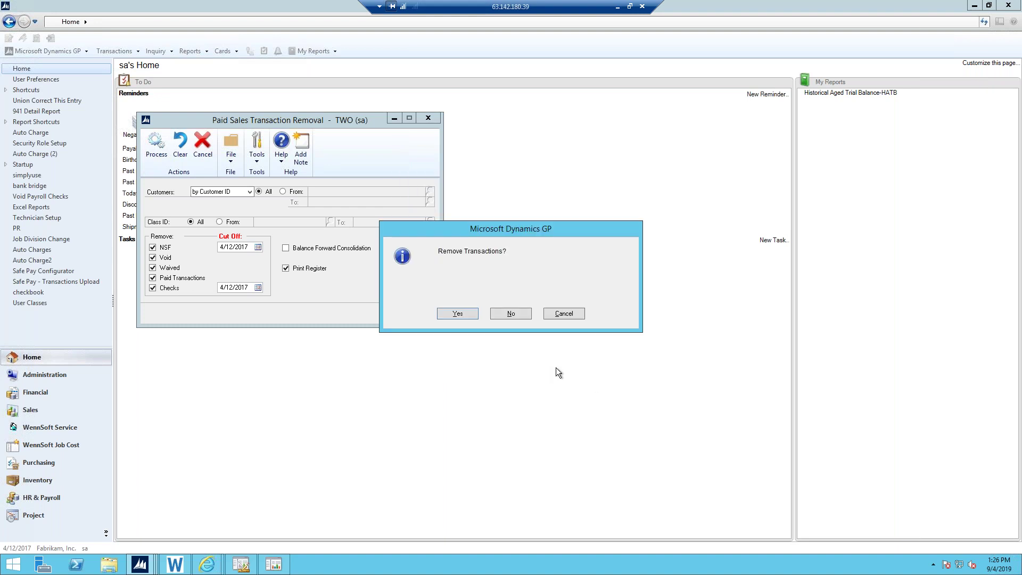
{"action": "left_click", "coordinate": [457, 314]}
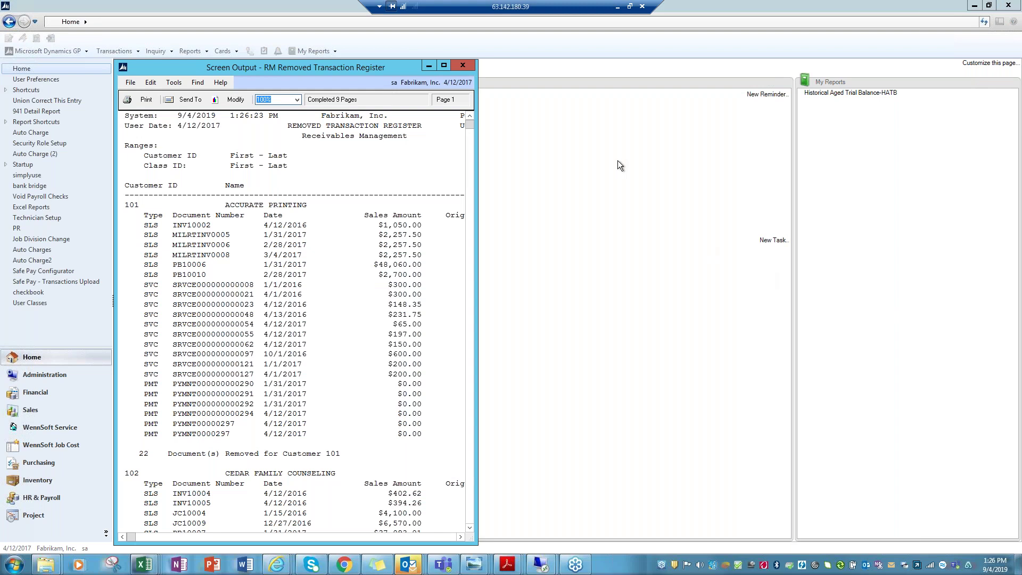
{"action": "left_click", "coordinate": [464, 66]}
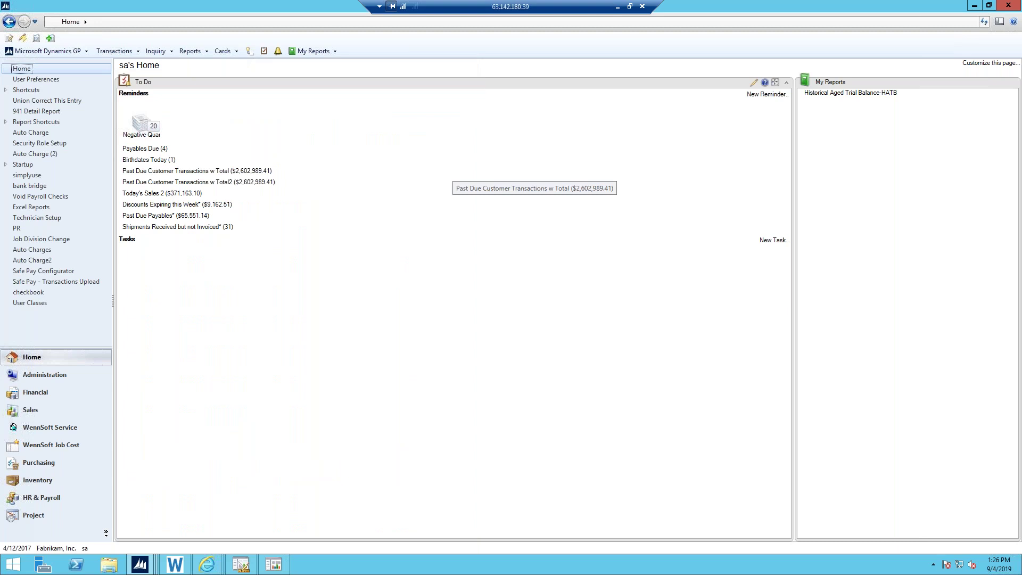
Step: Open receivables transaction entry and start a sales invoice with the default number and the description RENT
{"action": "left_click", "coordinate": [128, 53]}
{"action": "mouse_move", "coordinate": [124, 74]}
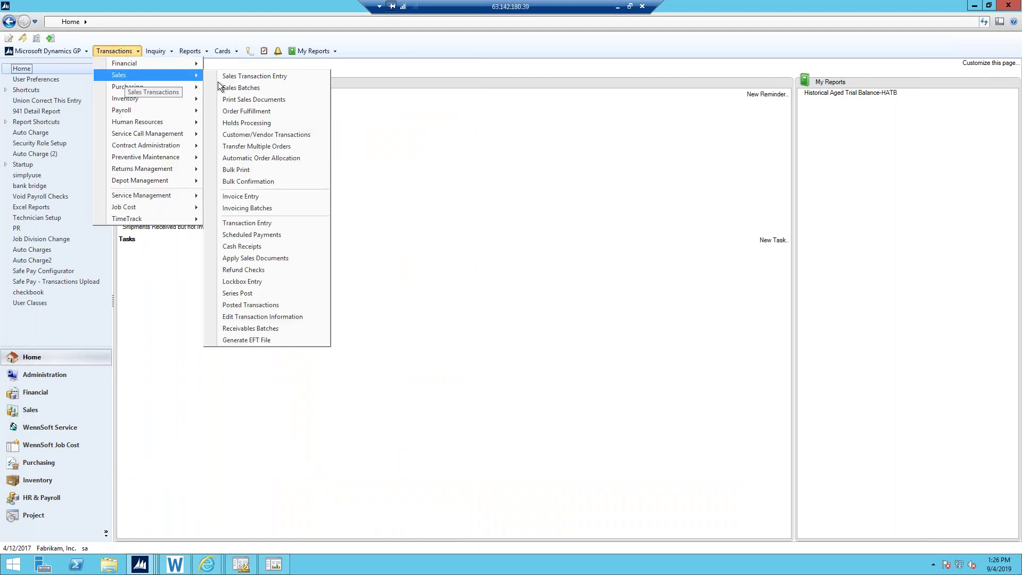
{"action": "left_click", "coordinate": [251, 223]}
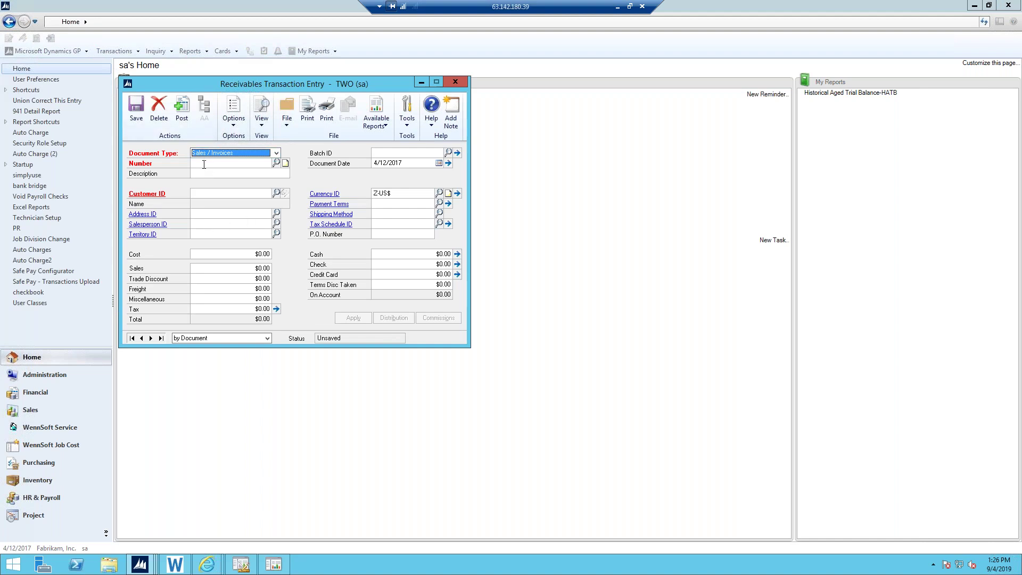
{"action": "left_click", "coordinate": [204, 164]}
{"action": "key", "text": "Tab"}
{"action": "type", "text": "RENT"}
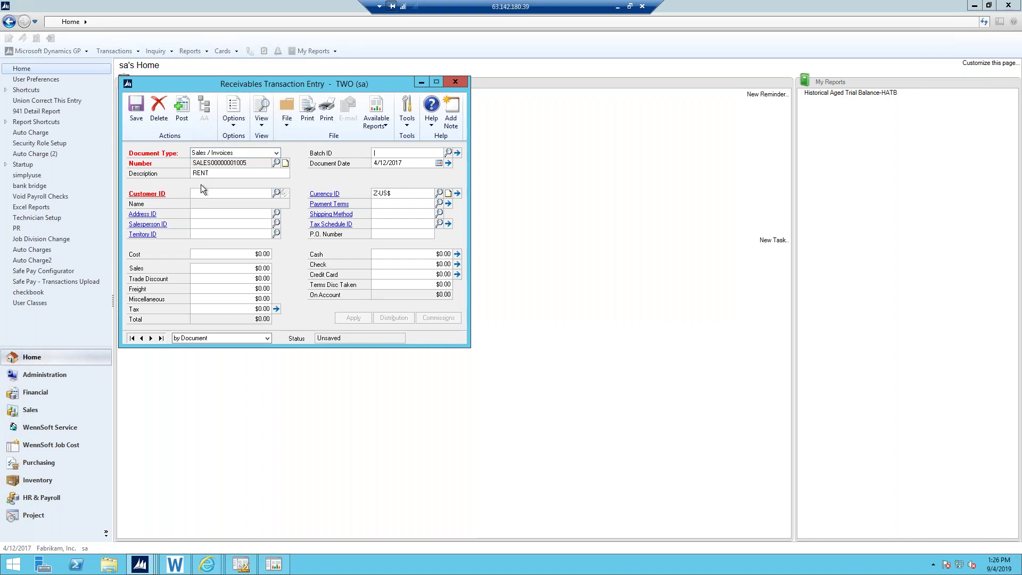
Step: Choose WennSoft as the invoice customer, set the sales amount to $15,000.00, and accept the default account distributions
{"action": "key", "text": "ctrl+l"}
{"action": "double_click", "coordinate": [193, 235]}
{"action": "left_click", "coordinate": [234, 267]}
{"action": "type", "text": "15000"}
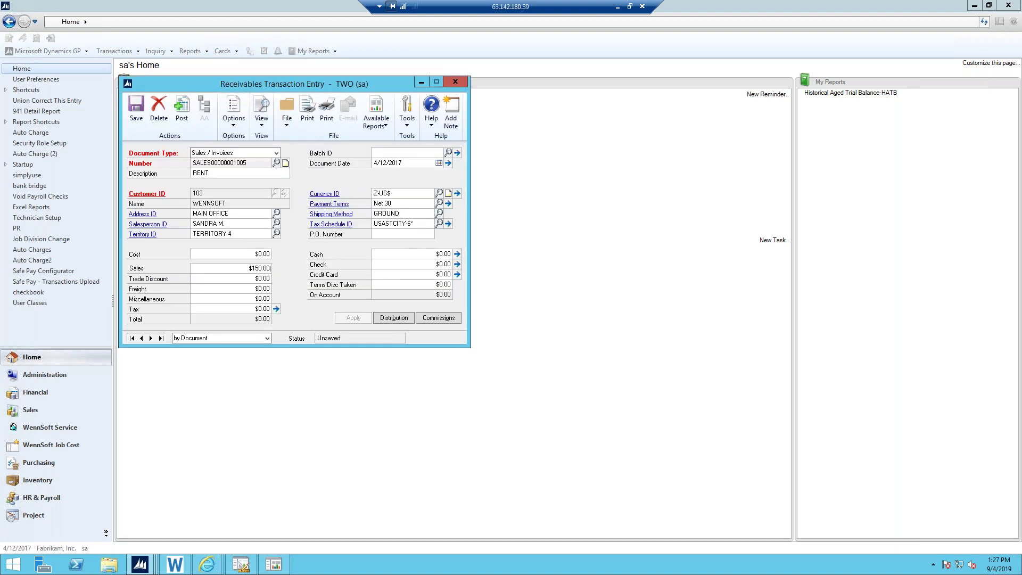
{"action": "key", "text": "Tab"}
{"action": "left_click", "coordinate": [384, 320]}
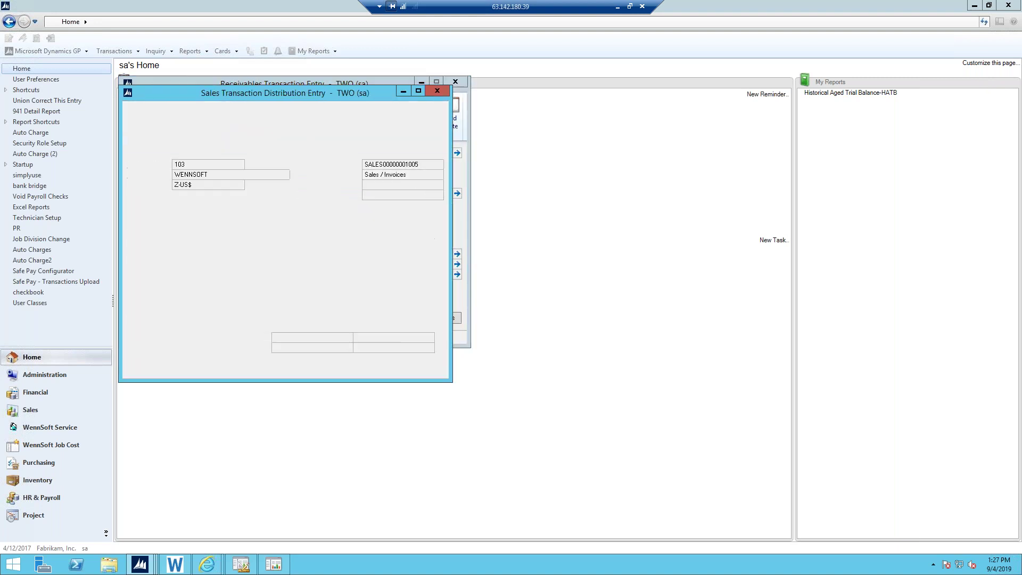
{"action": "left_click", "coordinate": [136, 120]}
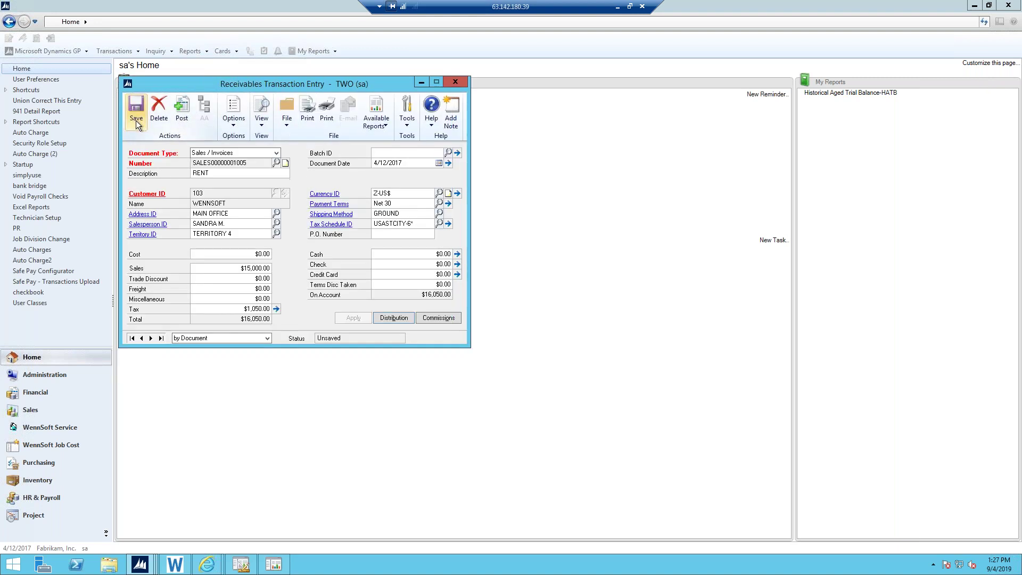
Step: Assign the invoice to a new batch named RECURRING BATCH and save the batch with its default settings
{"action": "left_click", "coordinate": [388, 154]}
{"action": "type", "text": "RECURRING BATCH"}
{"action": "key", "text": "Tab"}
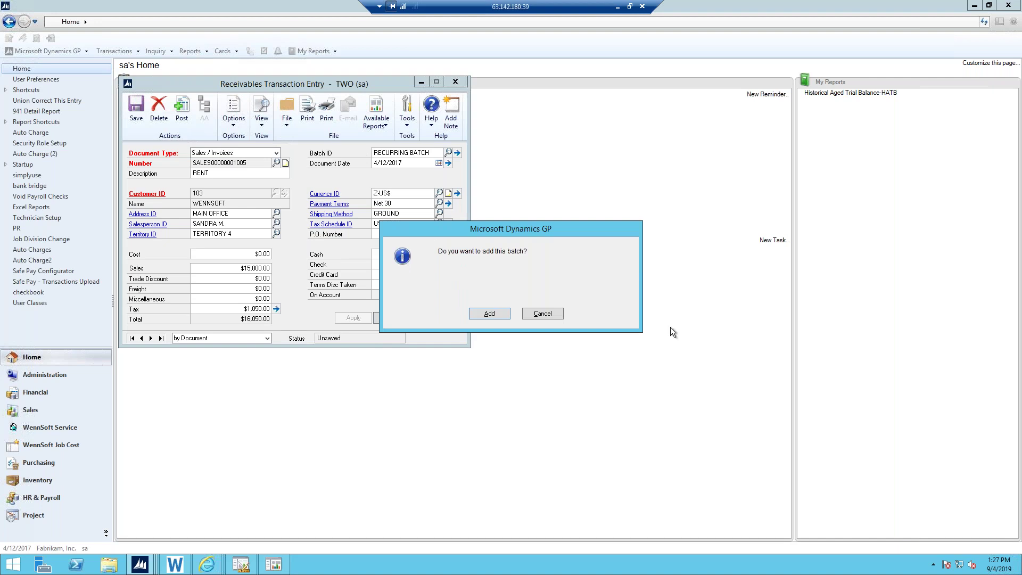
{"action": "left_click", "coordinate": [489, 313]}
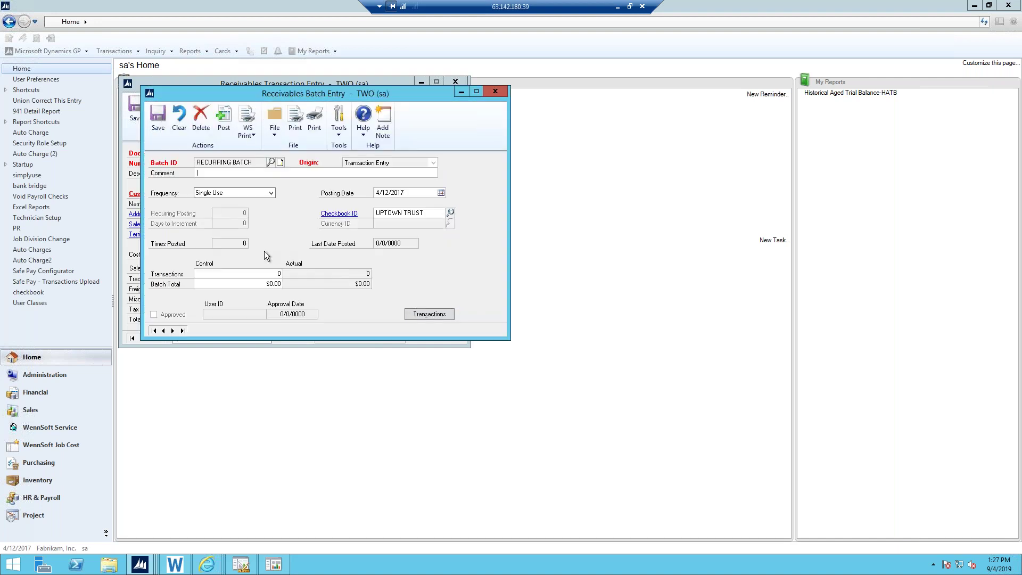
{"action": "left_click", "coordinate": [160, 118]}
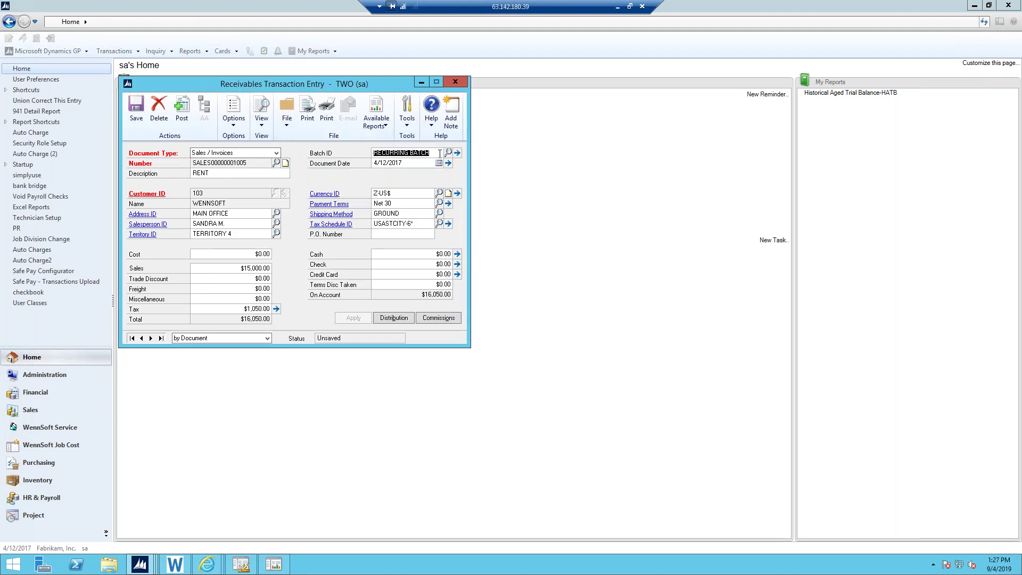
Step: Reopen RECURRING BATCH from the invoice, set its frequency to Monthly, and save and close the batch
{"action": "left_click", "coordinate": [457, 153]}
{"action": "left_click", "coordinate": [231, 197]}
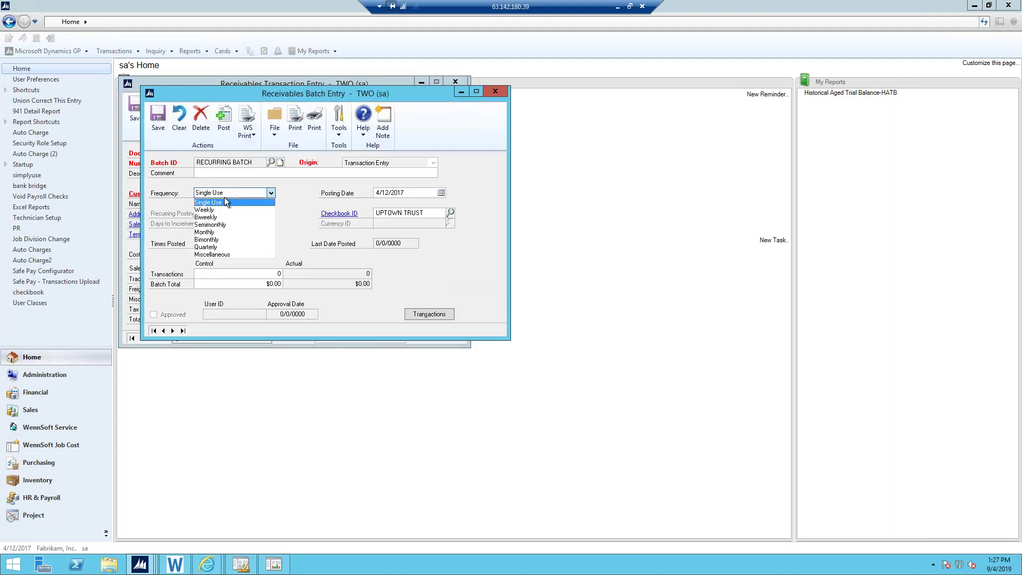
{"action": "left_click", "coordinate": [223, 233]}
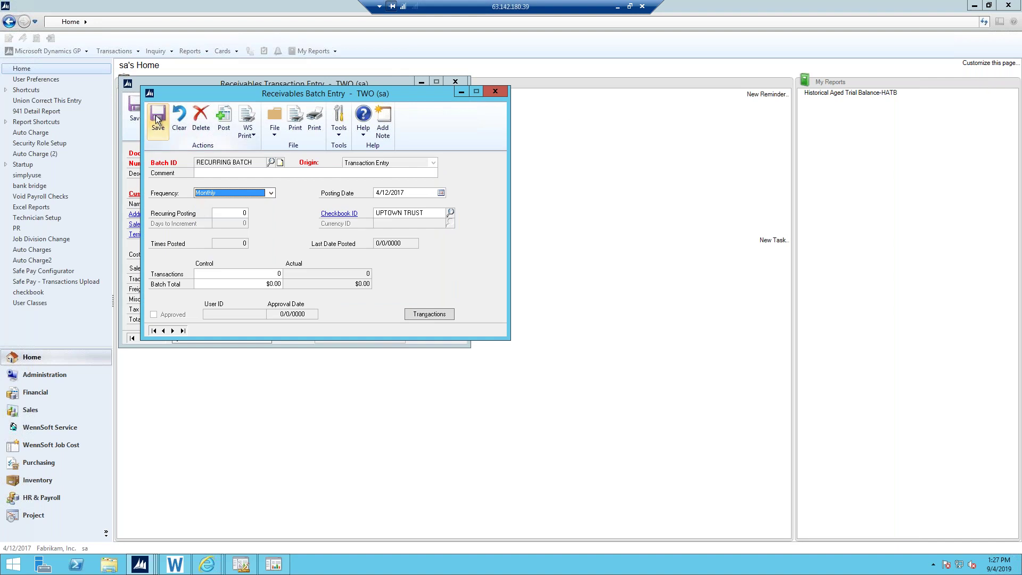
{"action": "left_click", "coordinate": [158, 120]}
{"action": "left_click", "coordinate": [495, 92]}
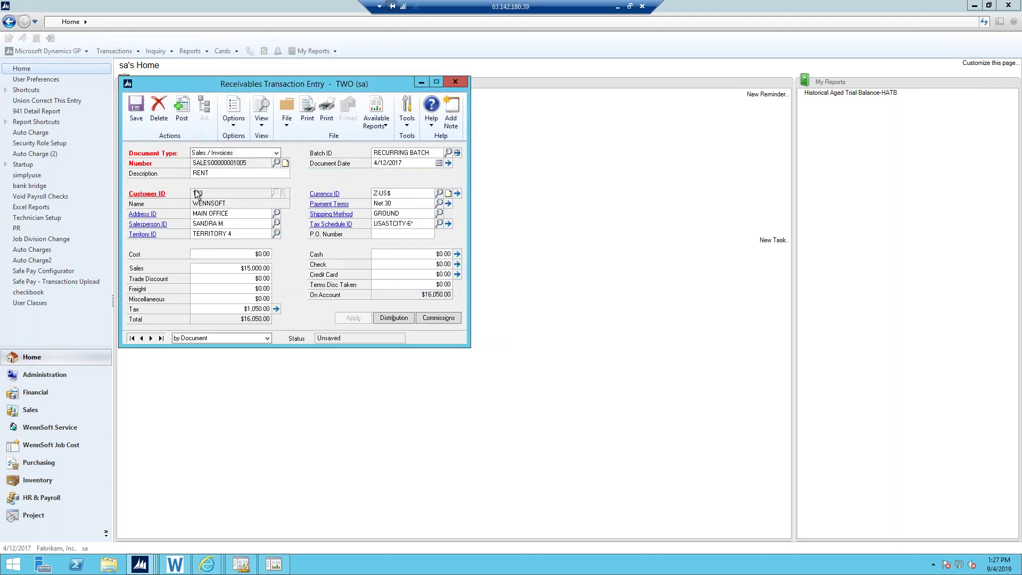
Step: Output the invoice on screen as a Word template, add "October Nov Dec" below the RENT description, and return to Dynamics GP
{"action": "left_click", "coordinate": [308, 109]}
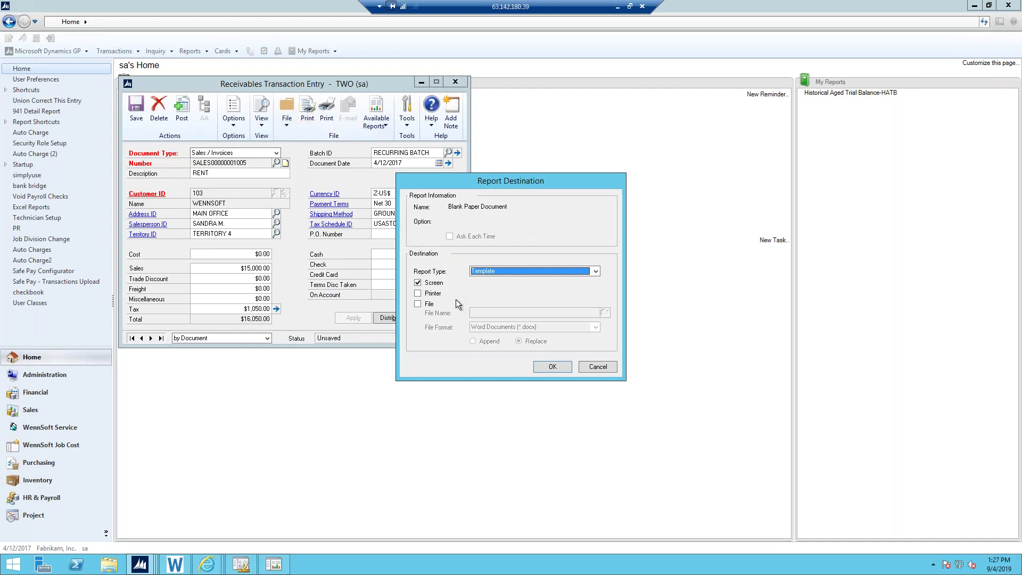
{"action": "left_click", "coordinate": [552, 367]}
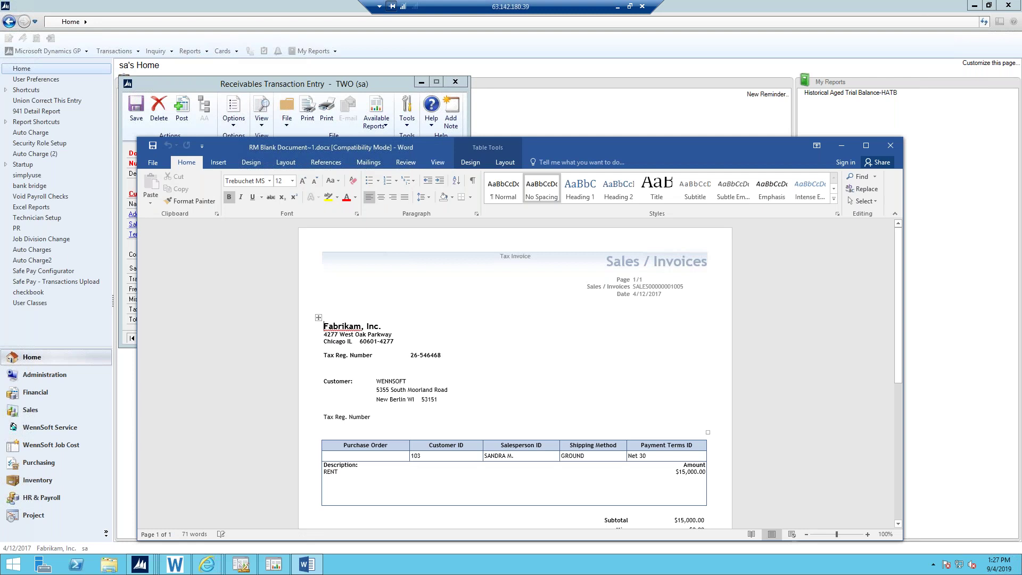
{"action": "left_click", "coordinate": [340, 473]}
{"action": "key", "text": "Return"}
{"action": "key", "text": "Return"}
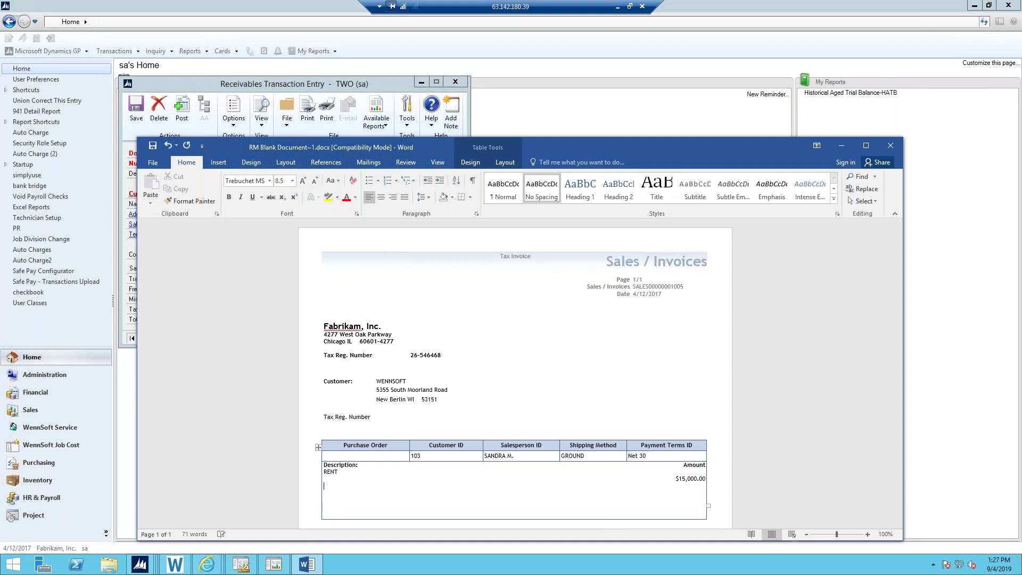
{"action": "type", "text": "Octobert Nov Dec"}
{"action": "left_click", "coordinate": [349, 486]}
{"action": "key", "text": "BackSpace"}
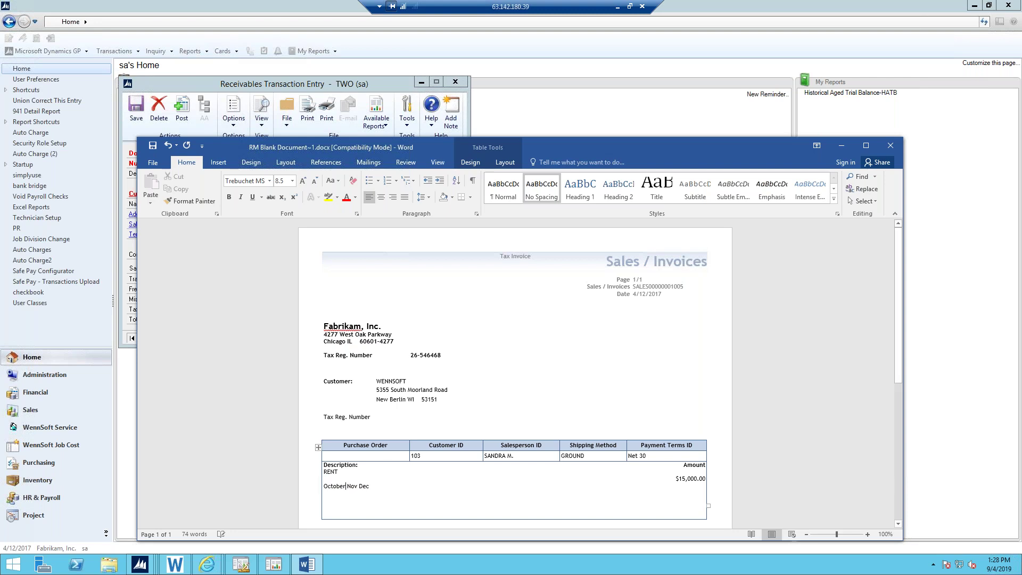
{"action": "left_click", "coordinate": [153, 164]}
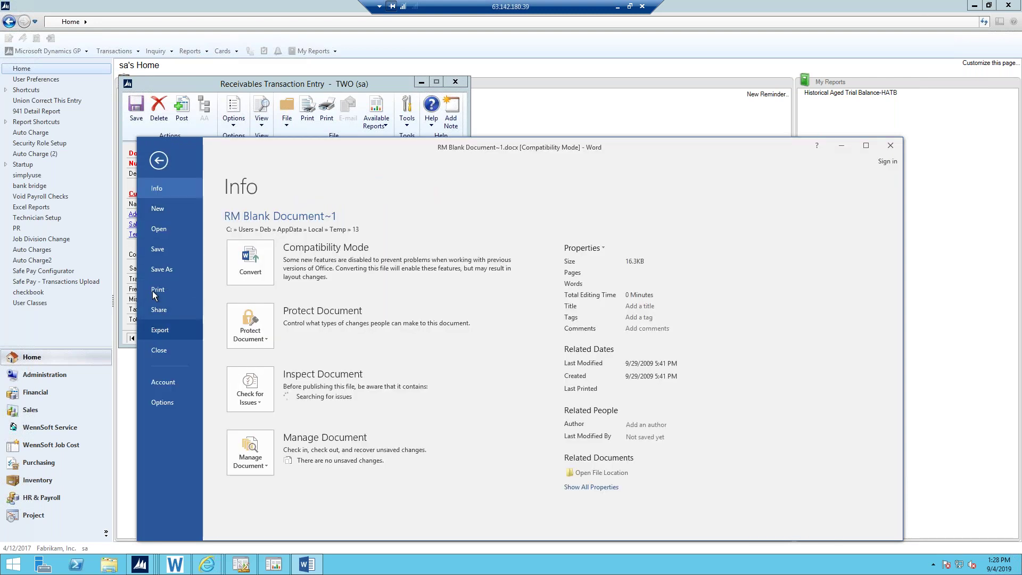
{"action": "left_click", "coordinate": [537, 110]}
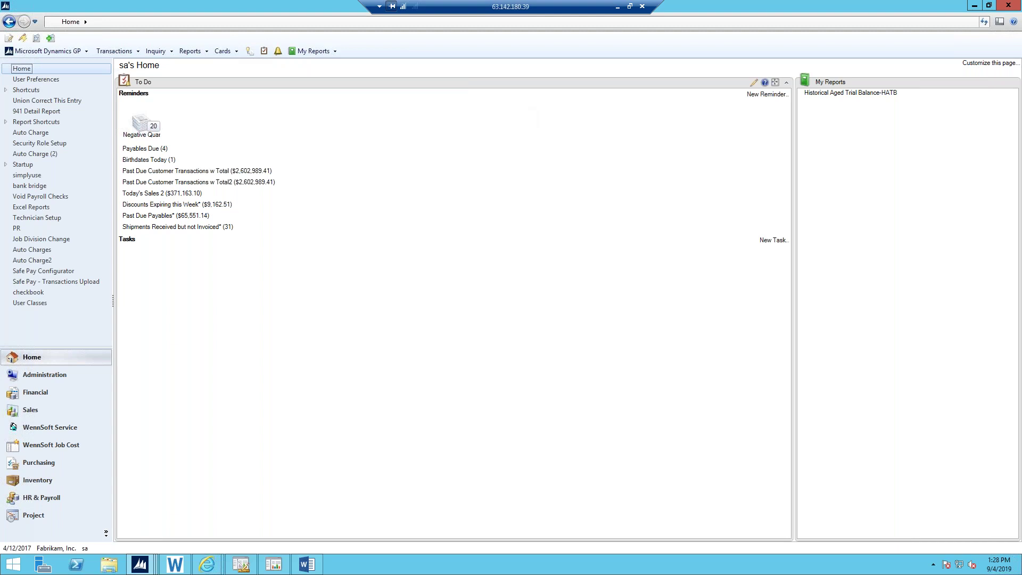
Step: Look through the Financial inquiries and the Safe Pay options among the Financial routines, leaving without opening any of them
{"action": "left_click", "coordinate": [157, 54]}
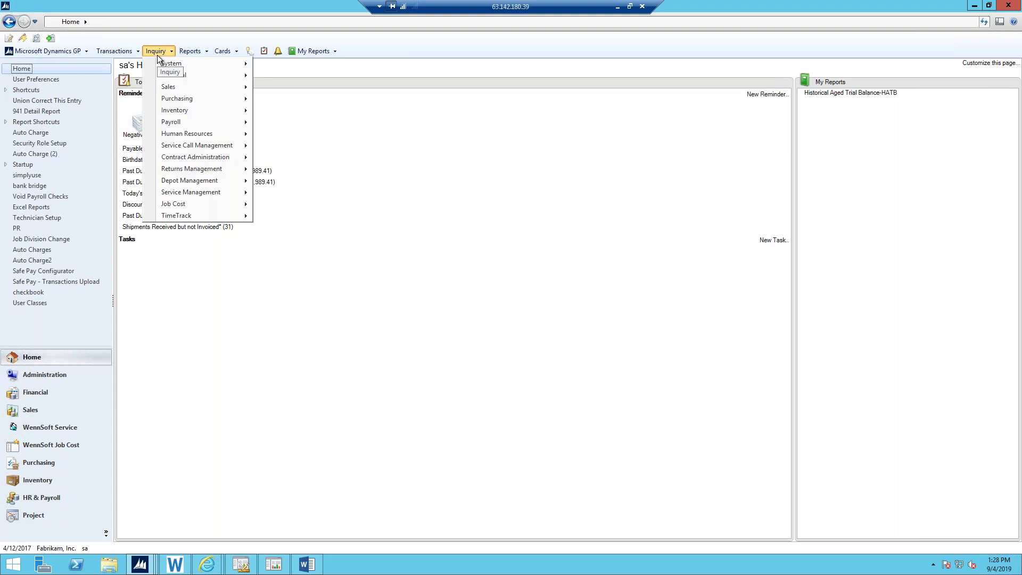
{"action": "mouse_move", "coordinate": [192, 75]}
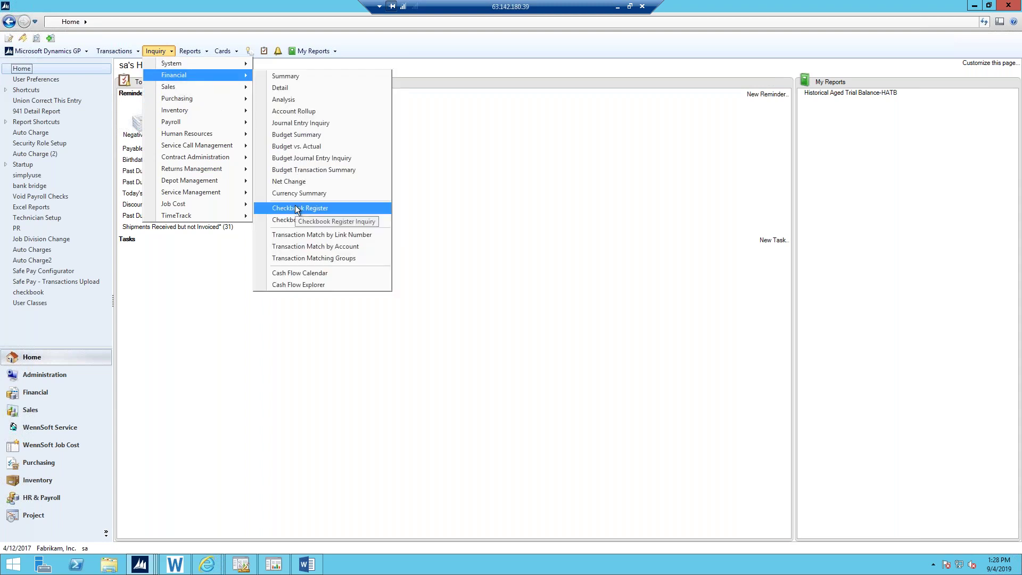
{"action": "left_click", "coordinate": [56, 53]}
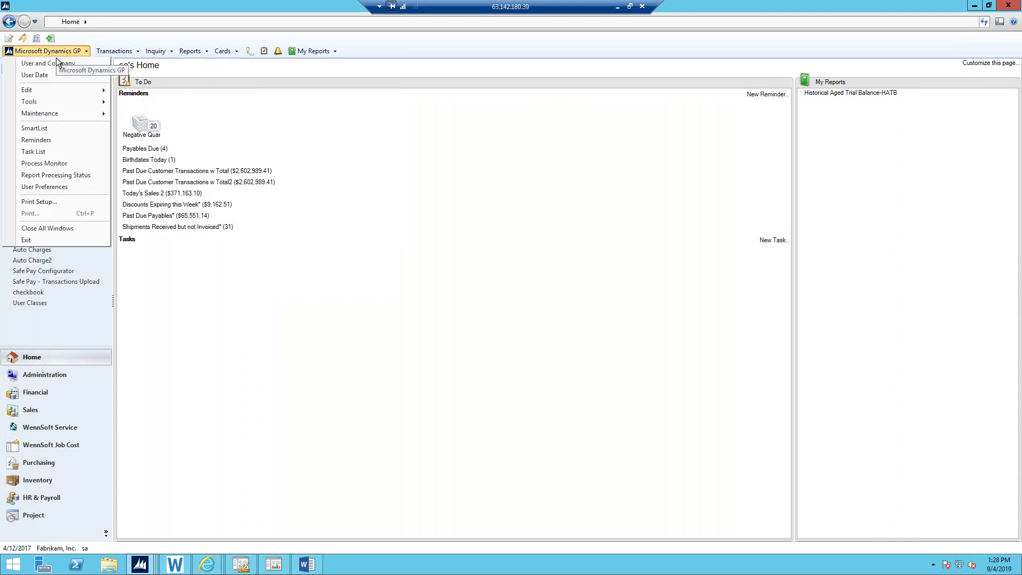
{"action": "mouse_move", "coordinate": [52, 101]}
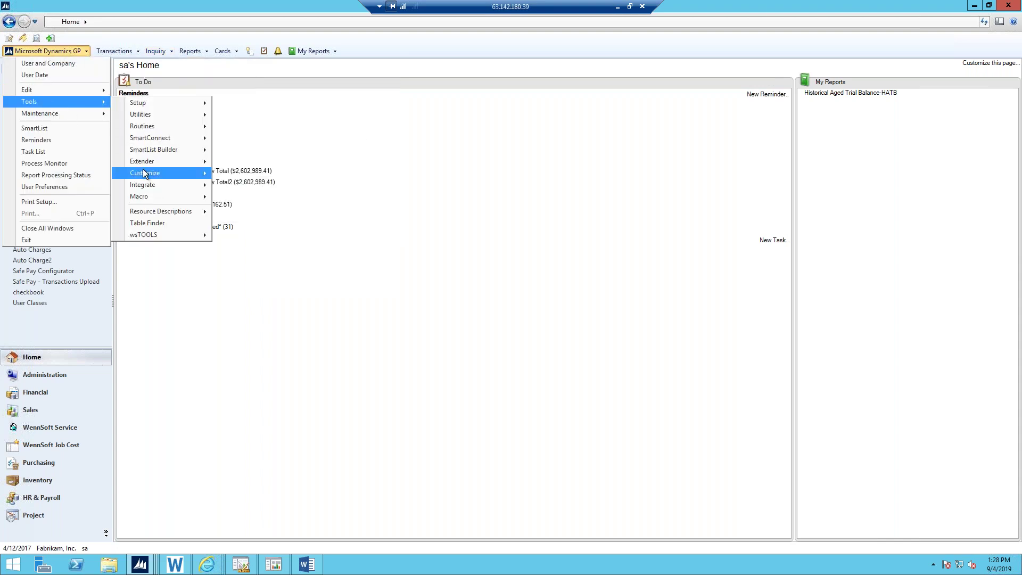
{"action": "mouse_move", "coordinate": [139, 137]}
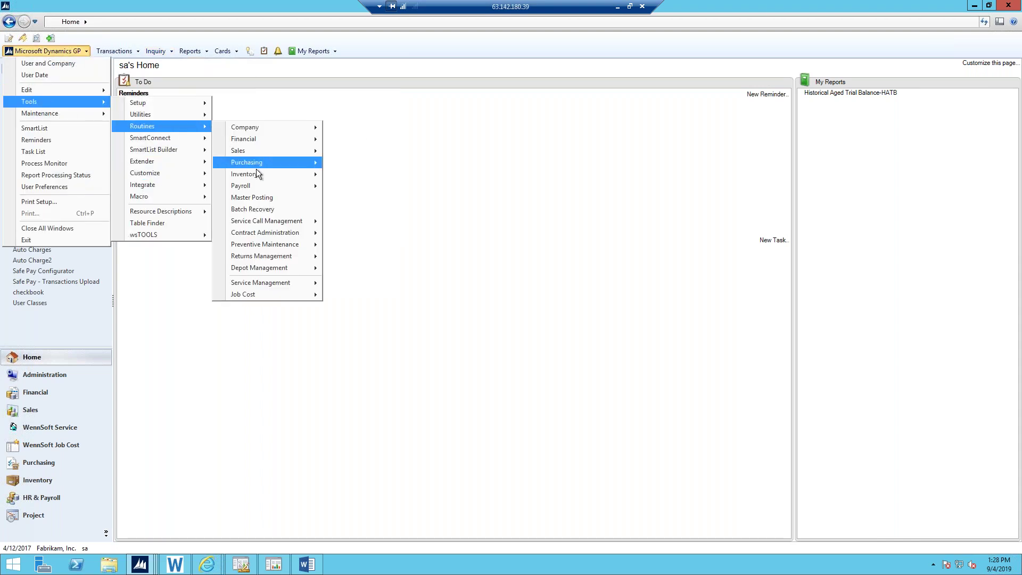
{"action": "mouse_move", "coordinate": [247, 139]}
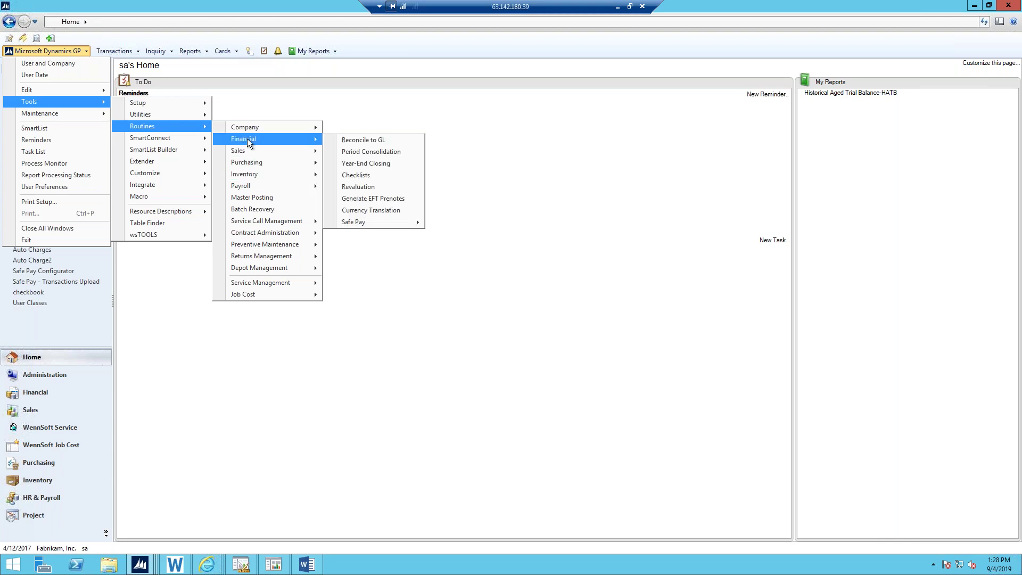
{"action": "mouse_move", "coordinate": [345, 223]}
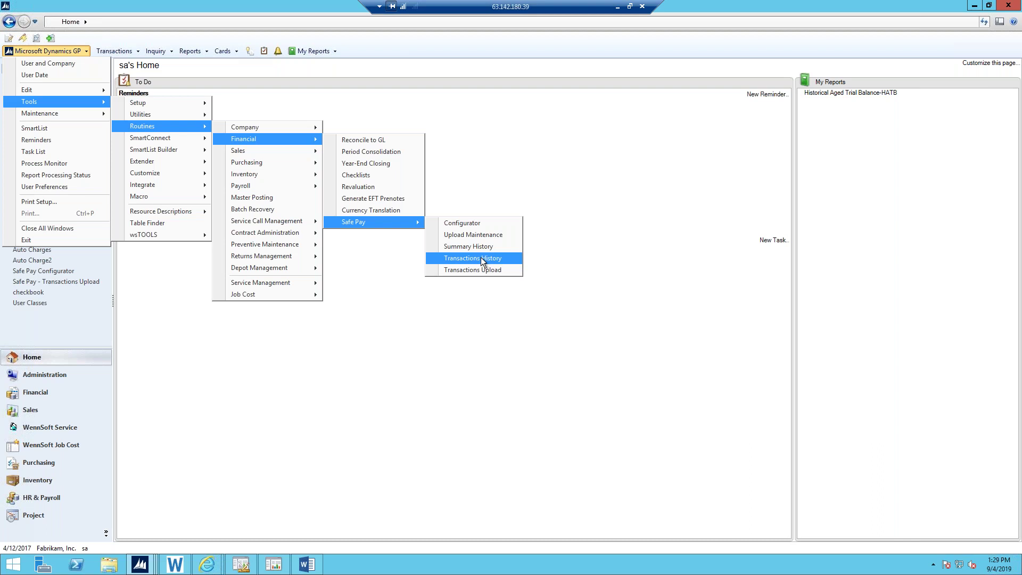
{"action": "left_click", "coordinate": [490, 124]}
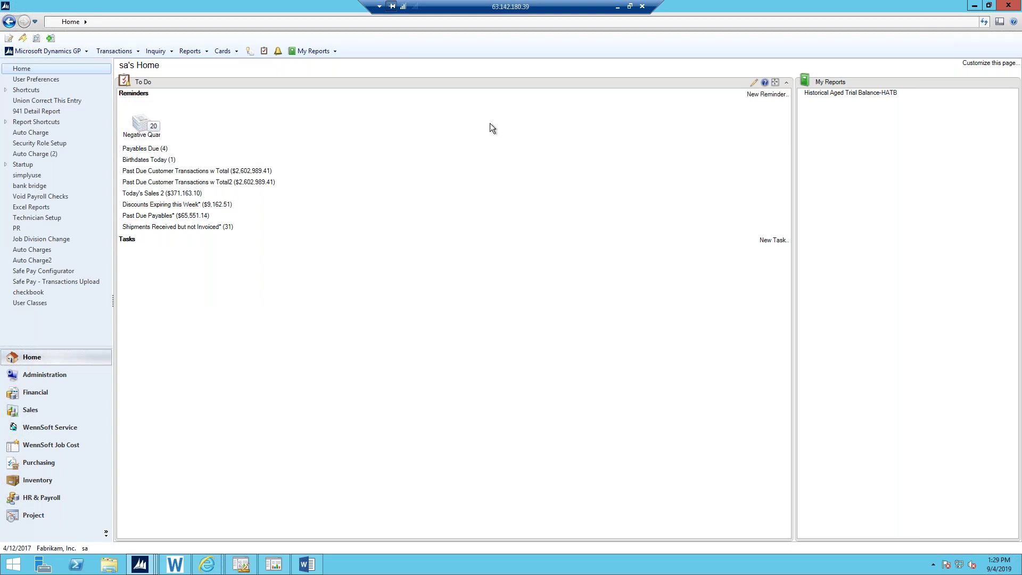
Step: Open the payroll employee card, view the employee's Human Resources Property window, and close that window
{"action": "left_click", "coordinate": [220, 51]}
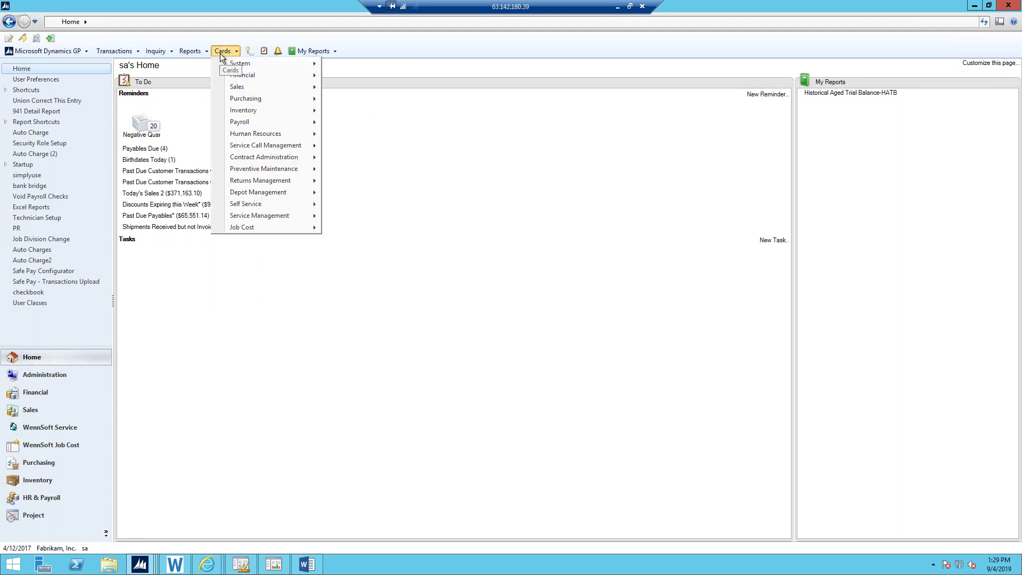
{"action": "mouse_move", "coordinate": [235, 121]}
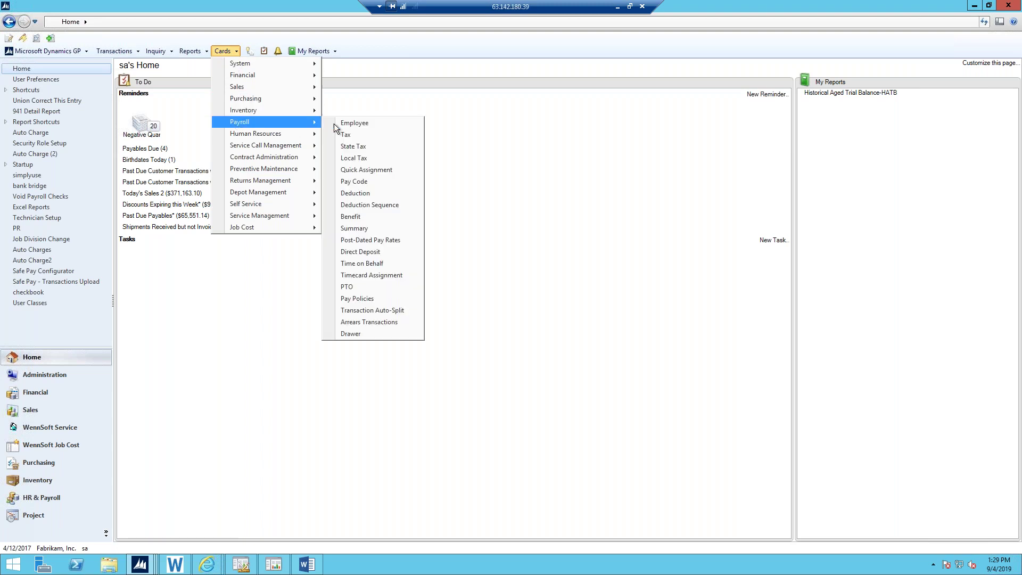
{"action": "left_click", "coordinate": [358, 123]}
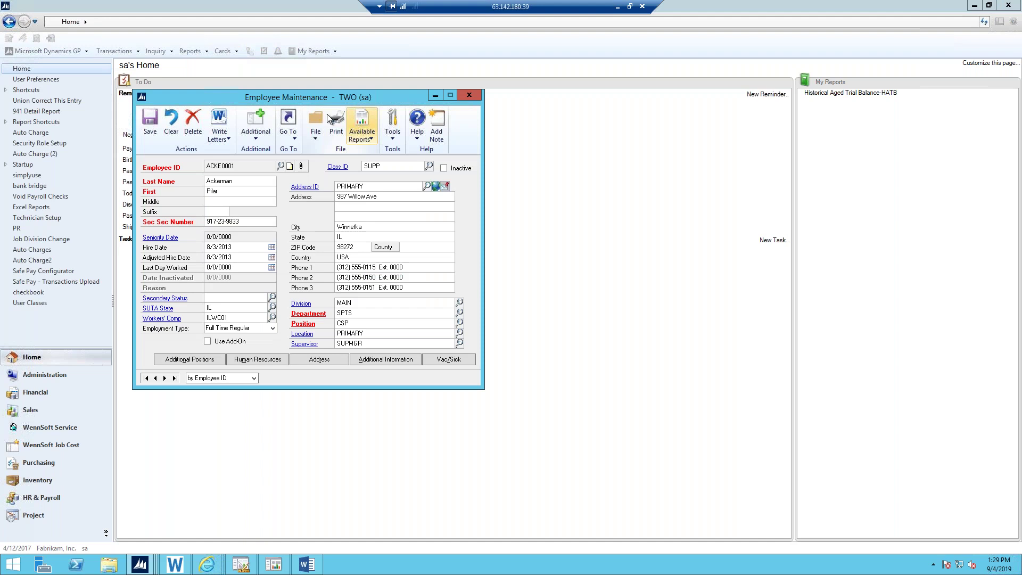
{"action": "left_click", "coordinate": [293, 137]}
{"action": "mouse_move", "coordinate": [302, 163]}
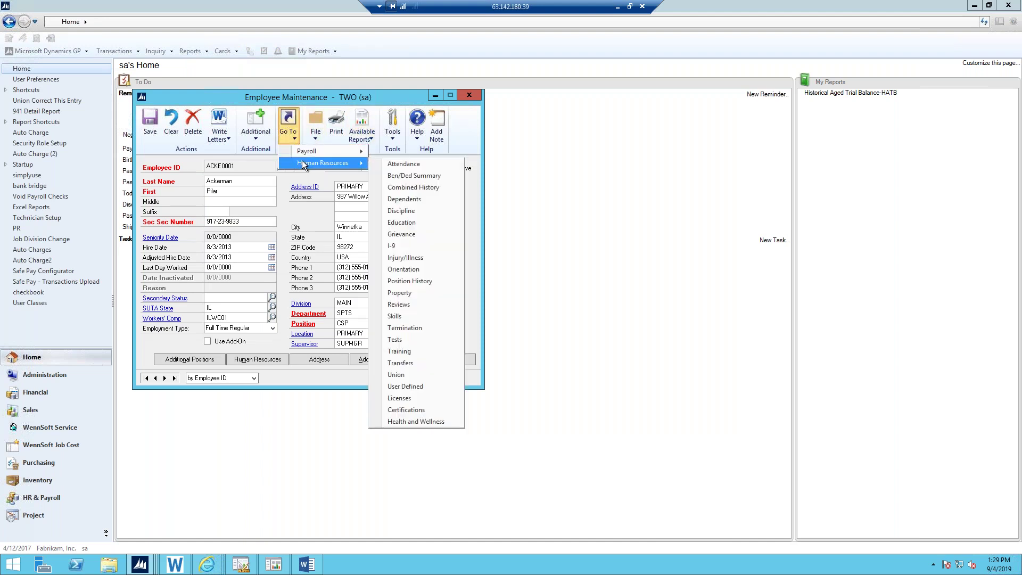
{"action": "left_click", "coordinate": [399, 294]}
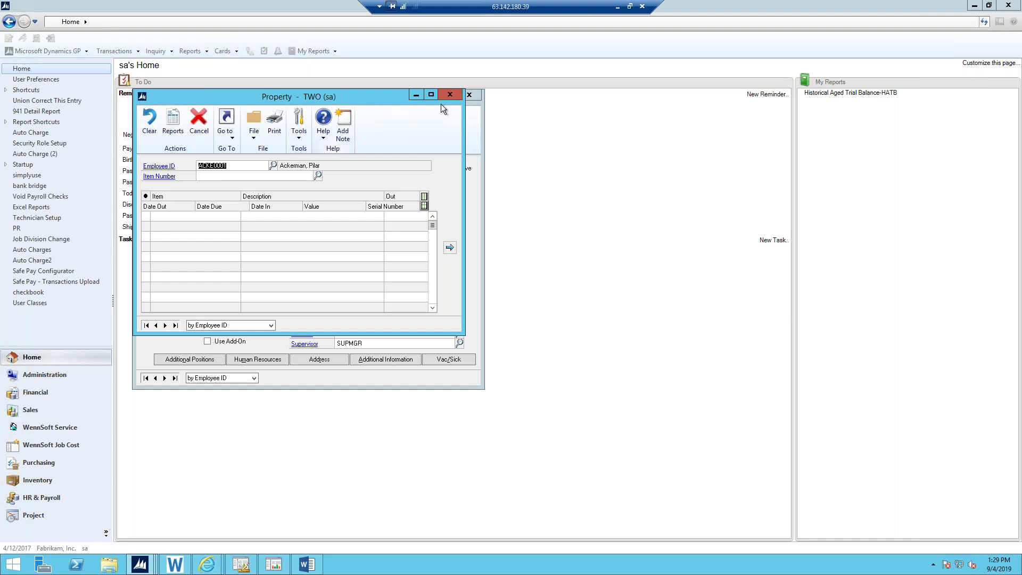
{"action": "left_click", "coordinate": [450, 94]}
Step: Review the remaining Human Resources areas reachable from the employee record and close Employee Maintenance
{"action": "left_click", "coordinate": [292, 138]}
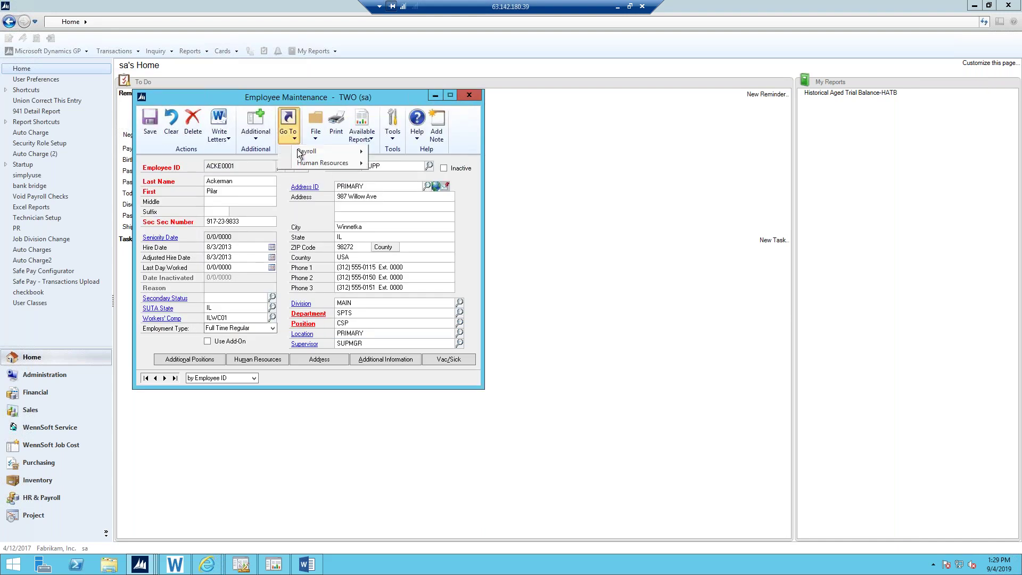
{"action": "mouse_move", "coordinate": [297, 162]}
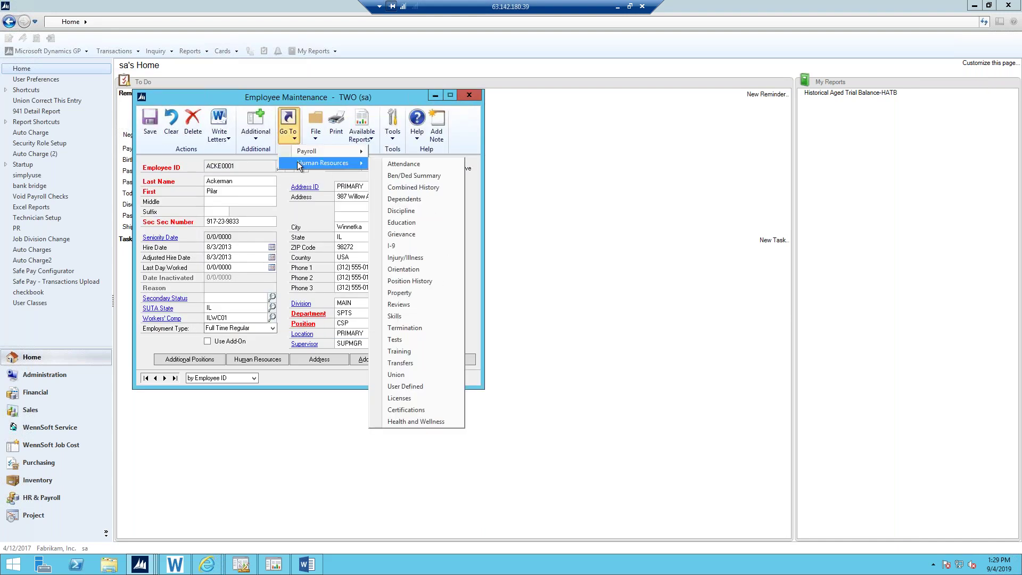
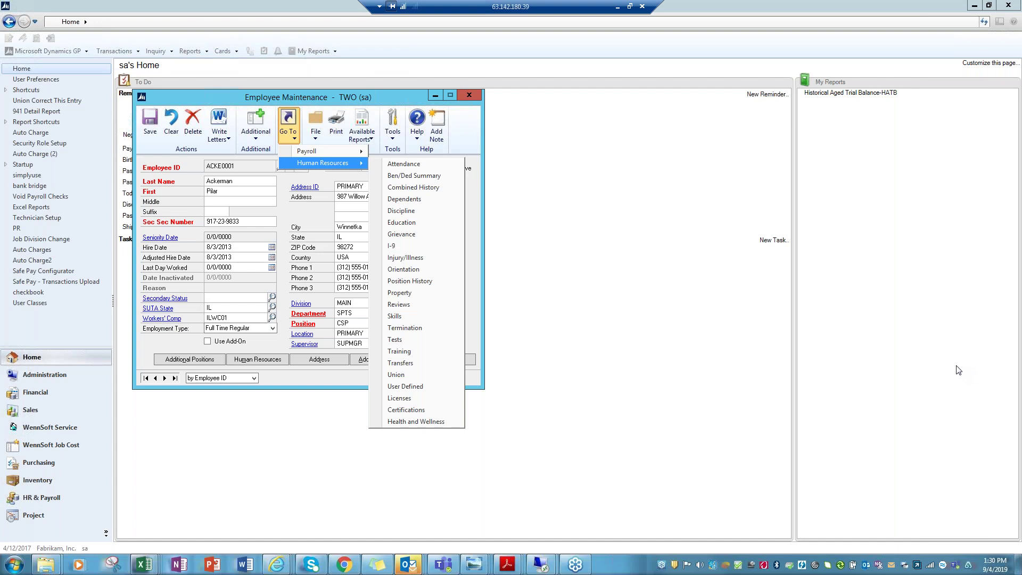
{"action": "left_click", "coordinate": [471, 100]}
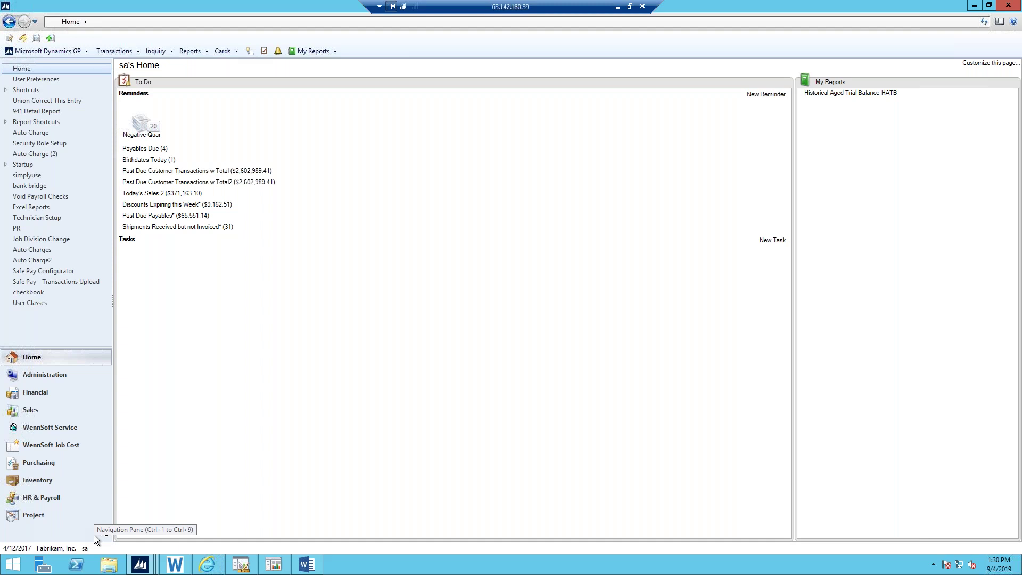
Step: Start a general financial journal entry and set its reference to TEST
{"action": "left_click", "coordinate": [123, 51]}
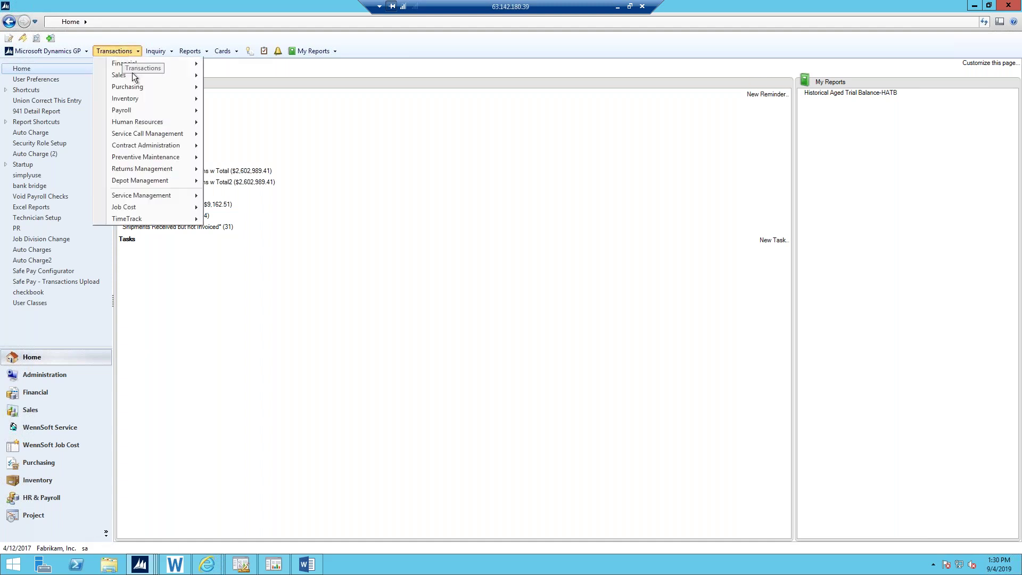
{"action": "mouse_move", "coordinate": [127, 63]}
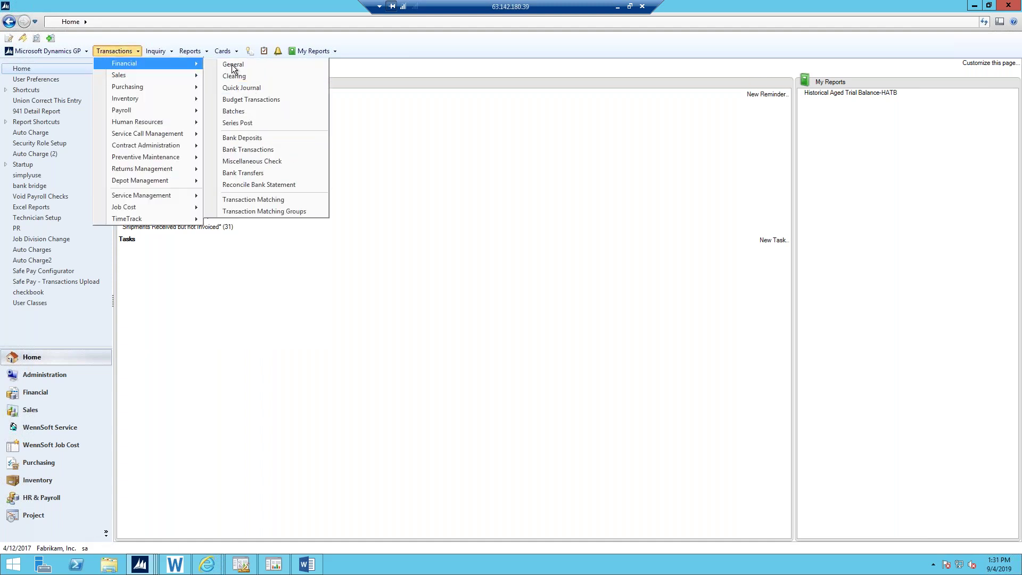
{"action": "left_click", "coordinate": [233, 65]}
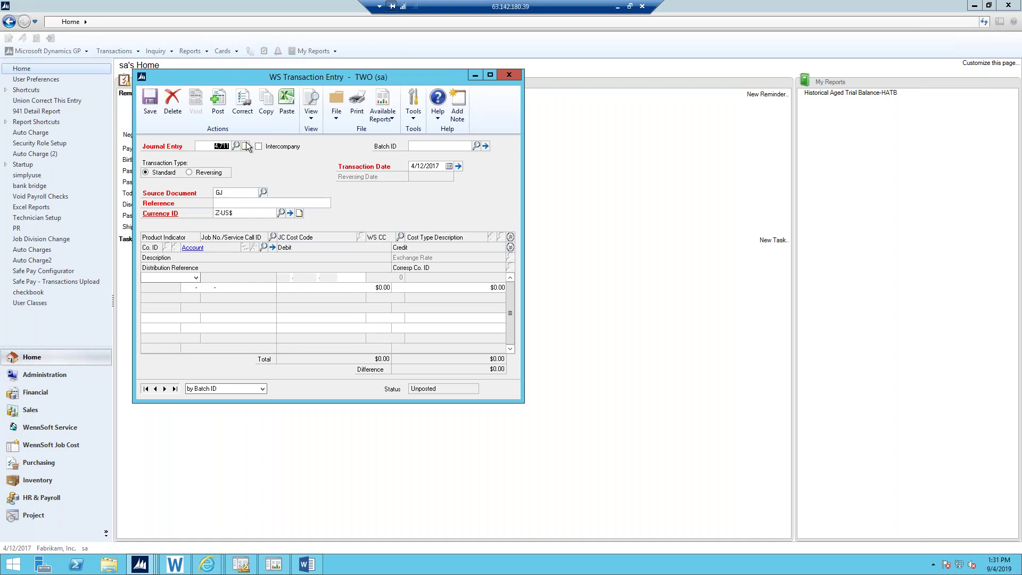
{"action": "left_click", "coordinate": [231, 205]}
{"action": "type", "text": "TEST"}
{"action": "key", "text": "Tab"}
Step: Set the first journal line's product indicator to Unbilled and choose account 000-1102-00 from the account lookup
{"action": "left_click", "coordinate": [172, 277]}
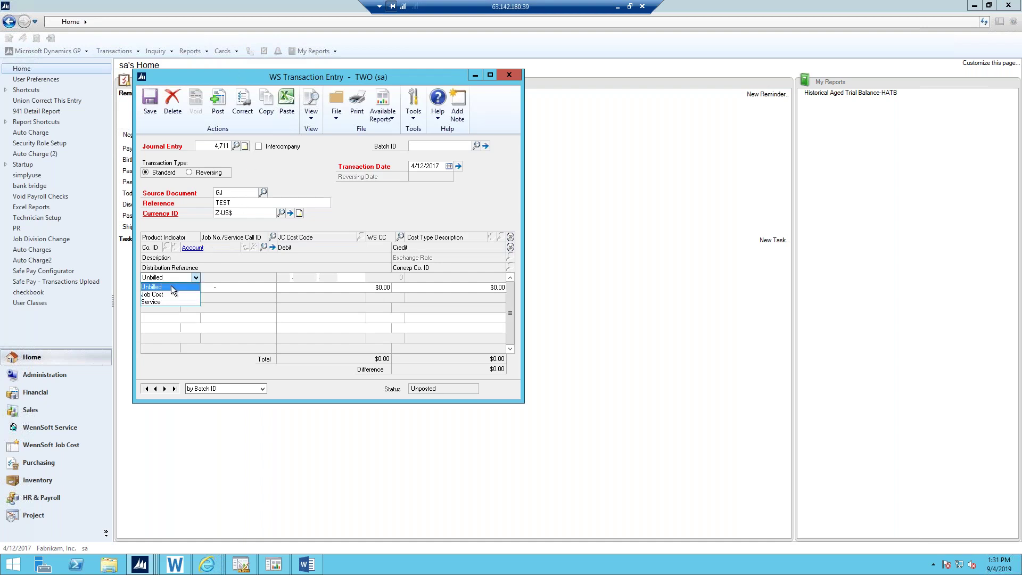
{"action": "left_click", "coordinate": [168, 288]}
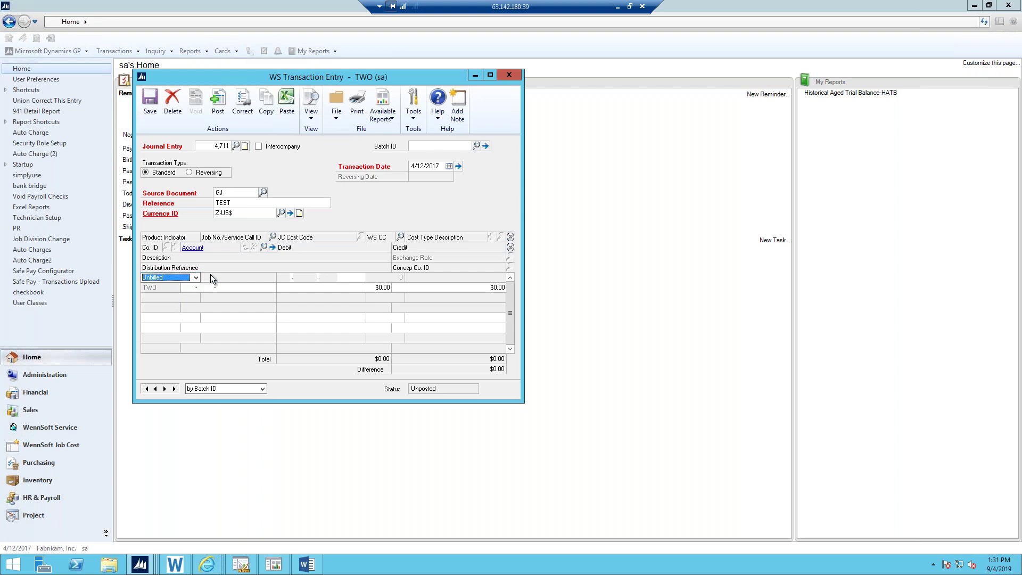
{"action": "key", "text": "Tab"}
{"action": "key", "text": "ctrl+l"}
{"action": "left_click", "coordinate": [193, 240]}
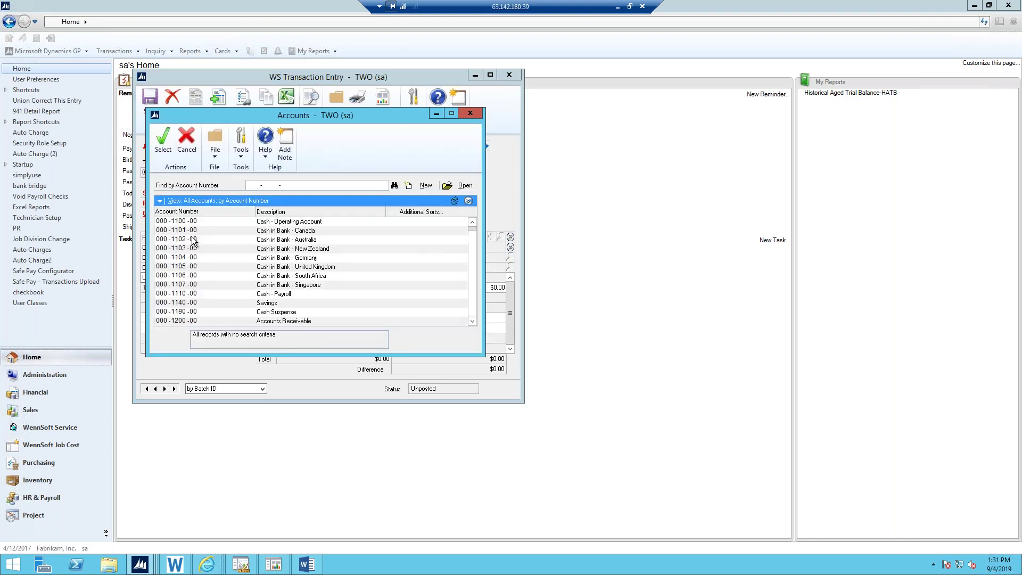
{"action": "double_click", "coordinate": [193, 239]}
{"action": "key", "text": "Tab"}
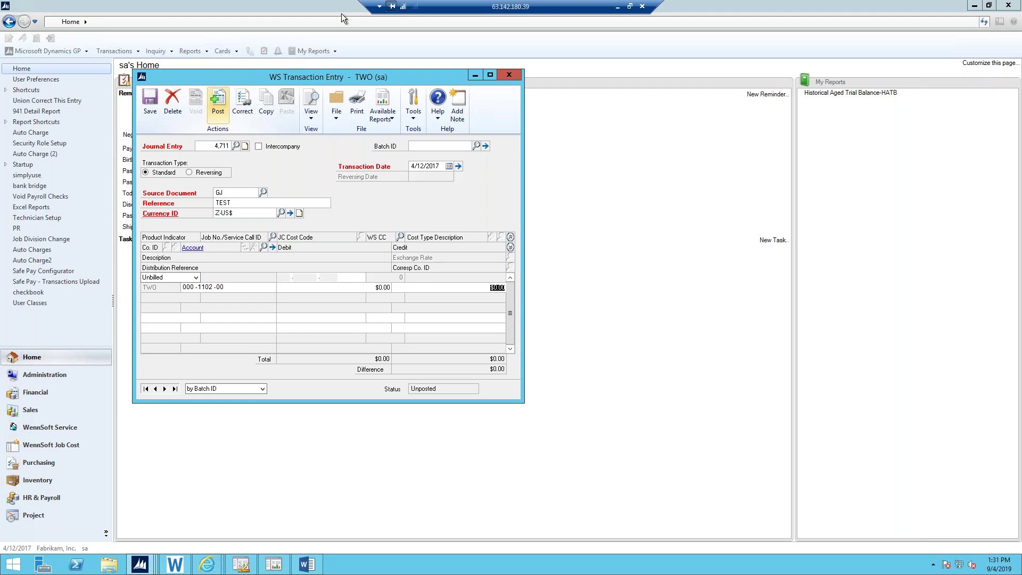
Step: Delete the unfinished TEST journal entry and close the transaction entry window
{"action": "left_click", "coordinate": [511, 75]}
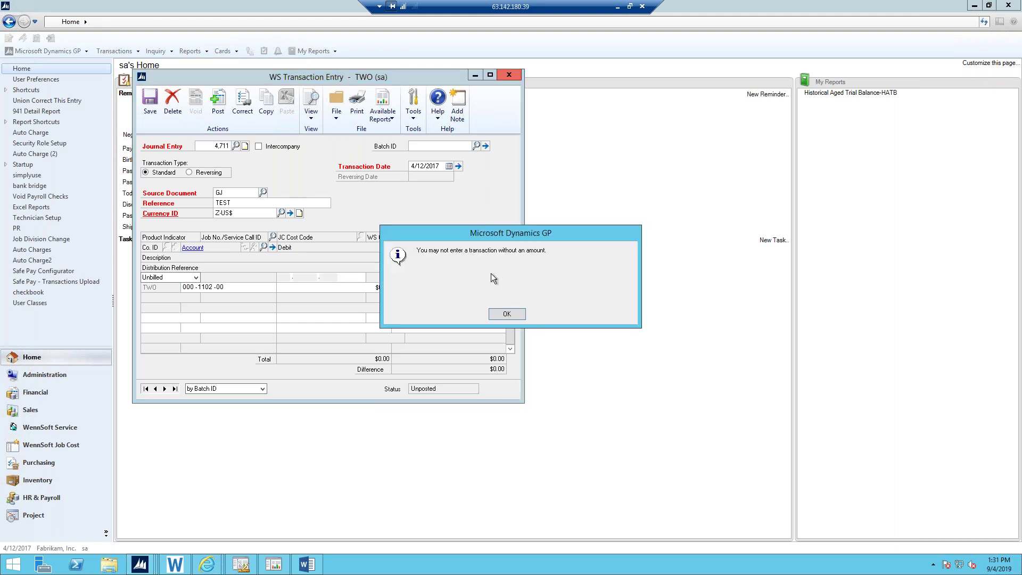
{"action": "left_click", "coordinate": [505, 314]}
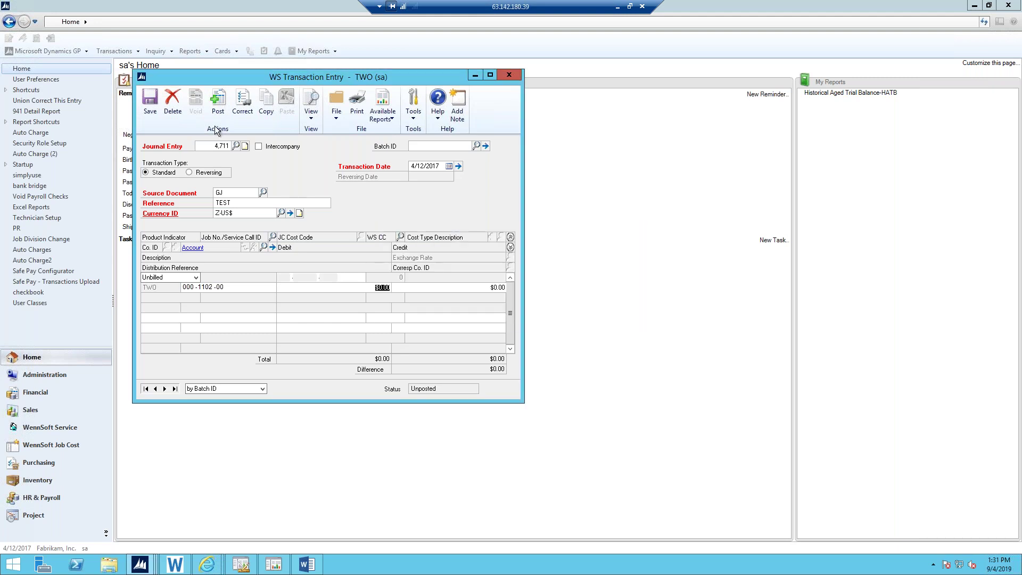
{"action": "left_click", "coordinate": [173, 101]}
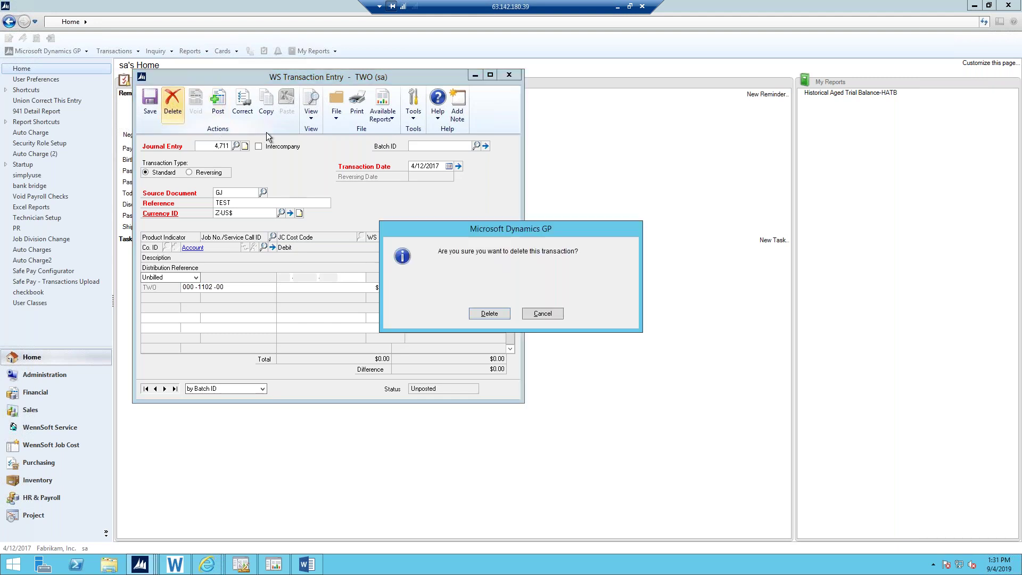
{"action": "left_click", "coordinate": [489, 313]}
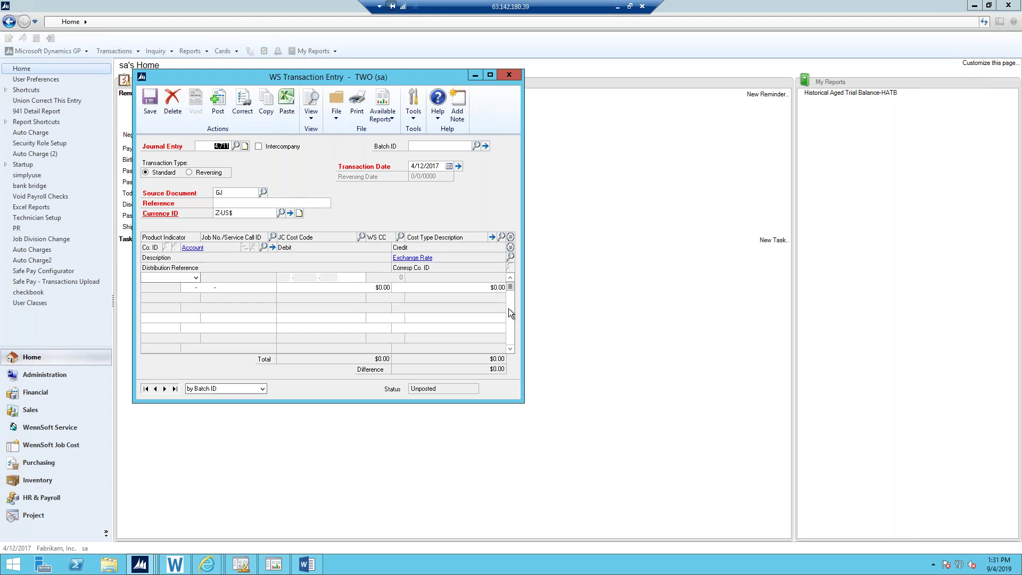
{"action": "left_click", "coordinate": [509, 75]}
Step: Open the Reconcile to GL financial routine, view its available modules, and close it without processing
{"action": "left_click", "coordinate": [66, 52]}
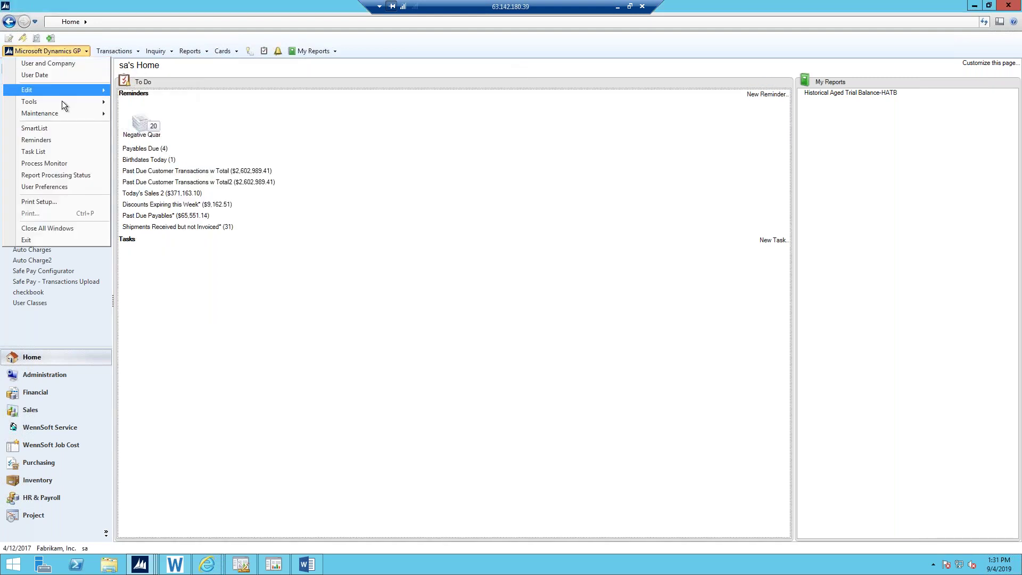
{"action": "mouse_move", "coordinate": [62, 101]}
{"action": "mouse_move", "coordinate": [136, 127]}
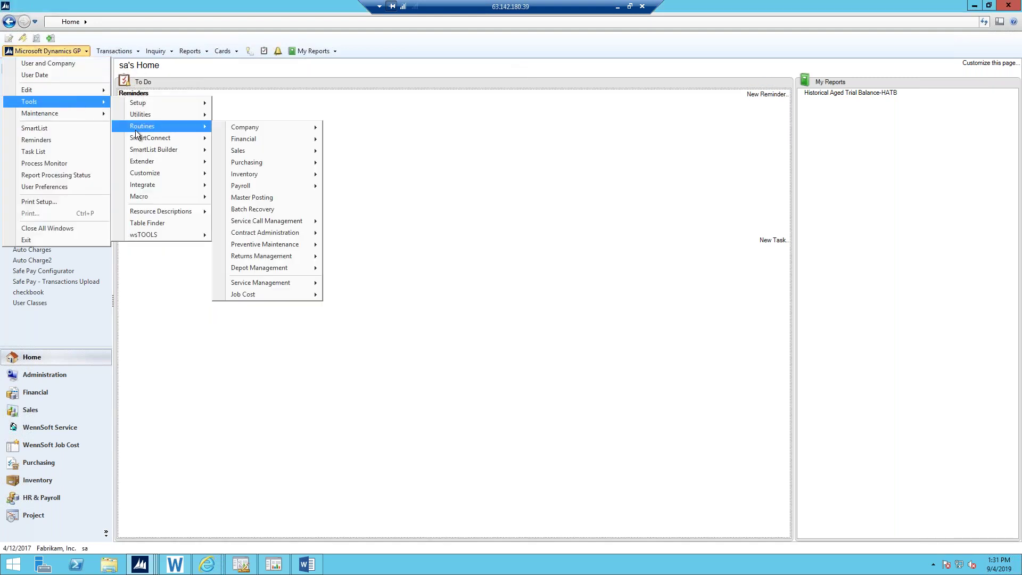
{"action": "mouse_move", "coordinate": [274, 139]}
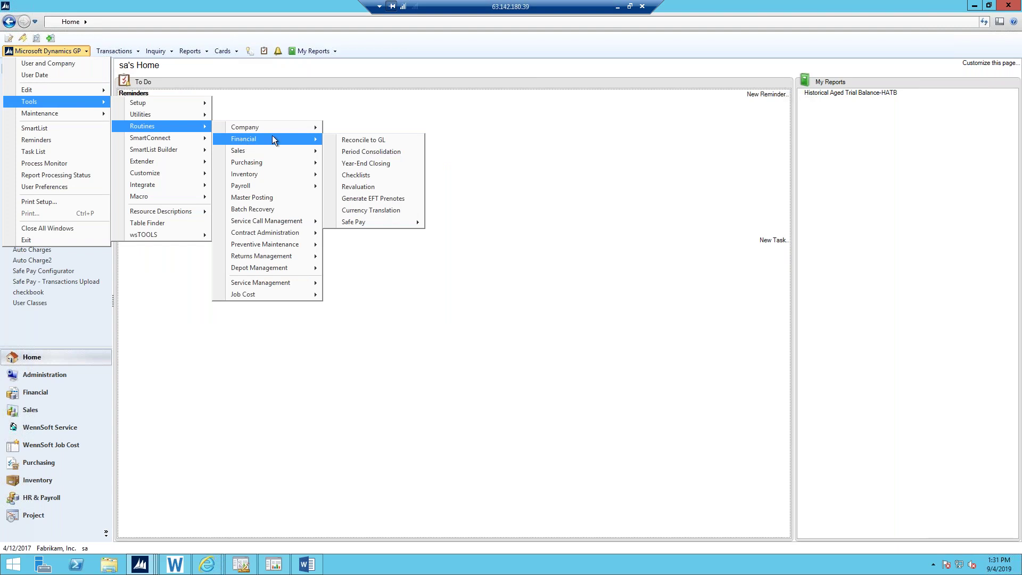
{"action": "left_click", "coordinate": [337, 140]}
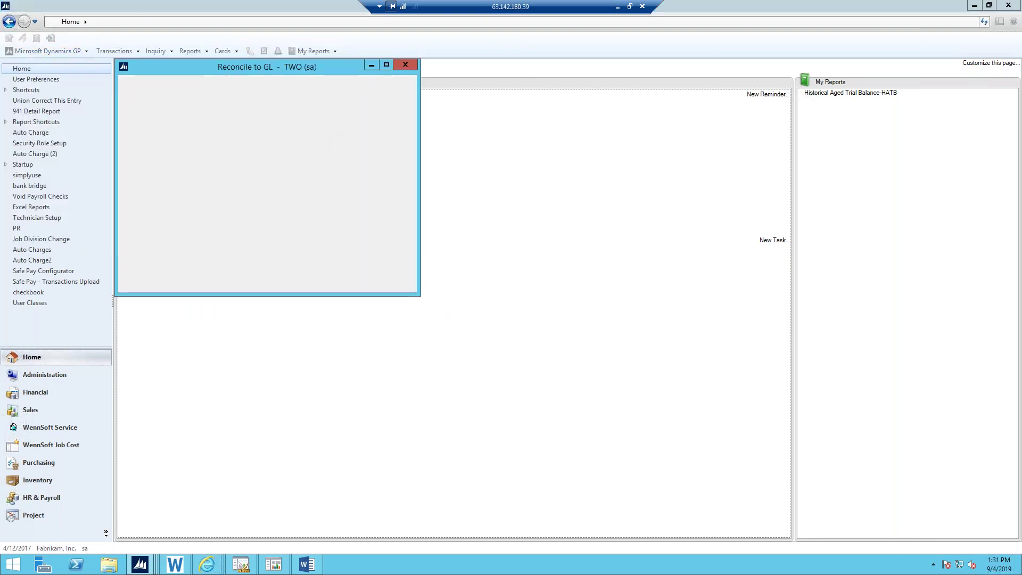
{"action": "left_click", "coordinate": [227, 197]}
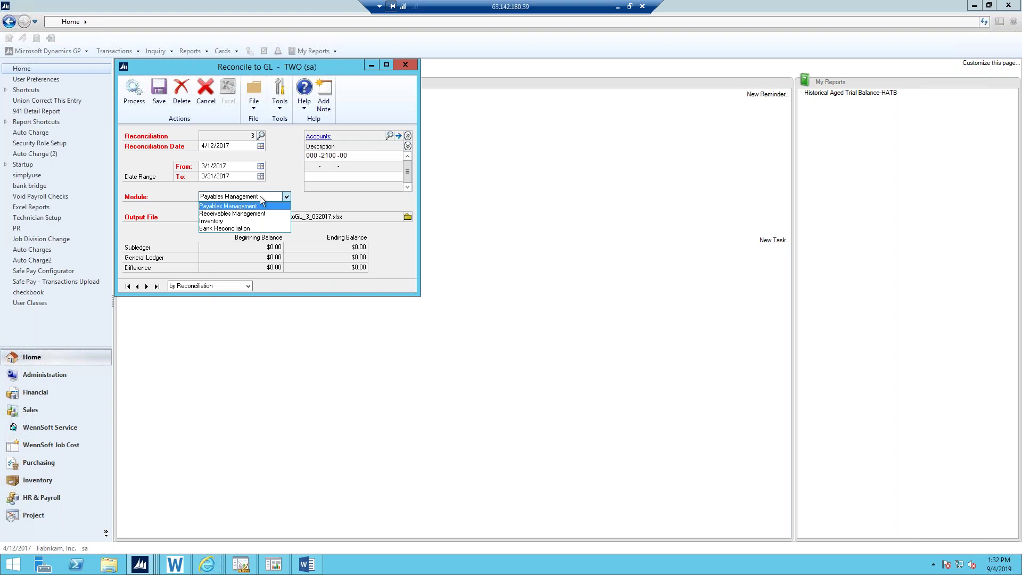
{"action": "left_click", "coordinate": [404, 64]}
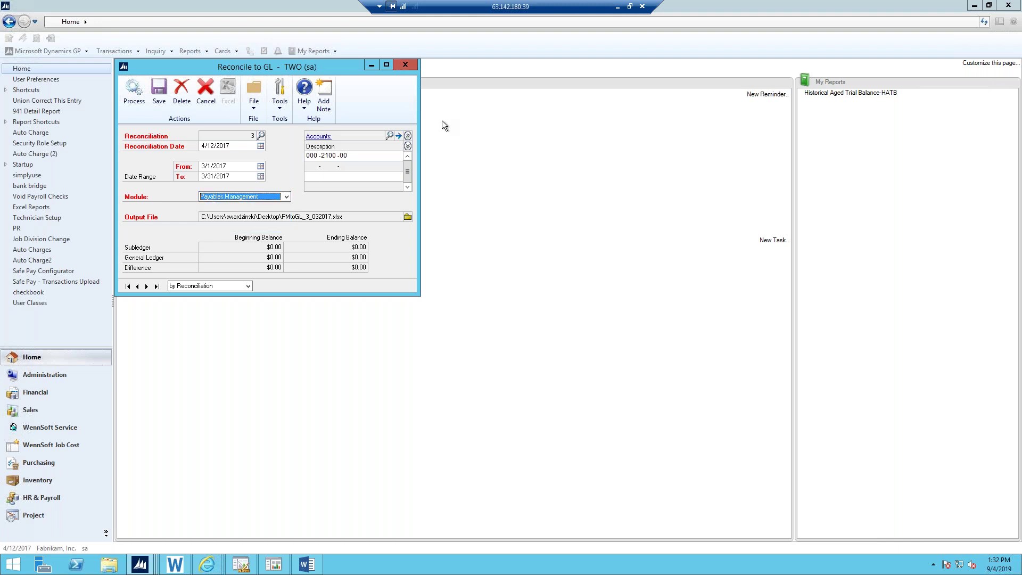
{"action": "left_click", "coordinate": [405, 65]}
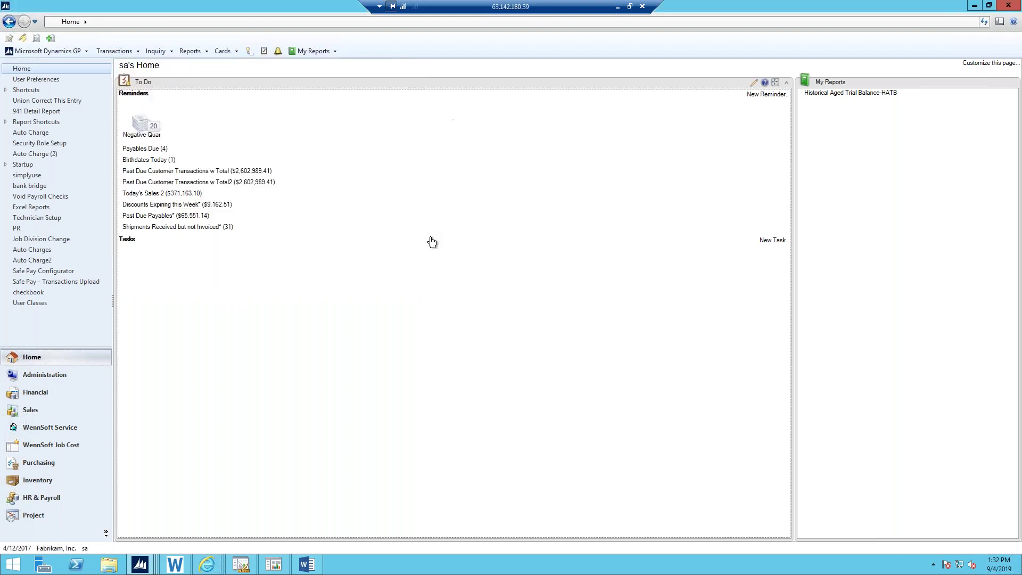
Step: Switch to the Management Reporter Report Designer and start the Report Wizard
{"action": "left_click", "coordinate": [243, 567]}
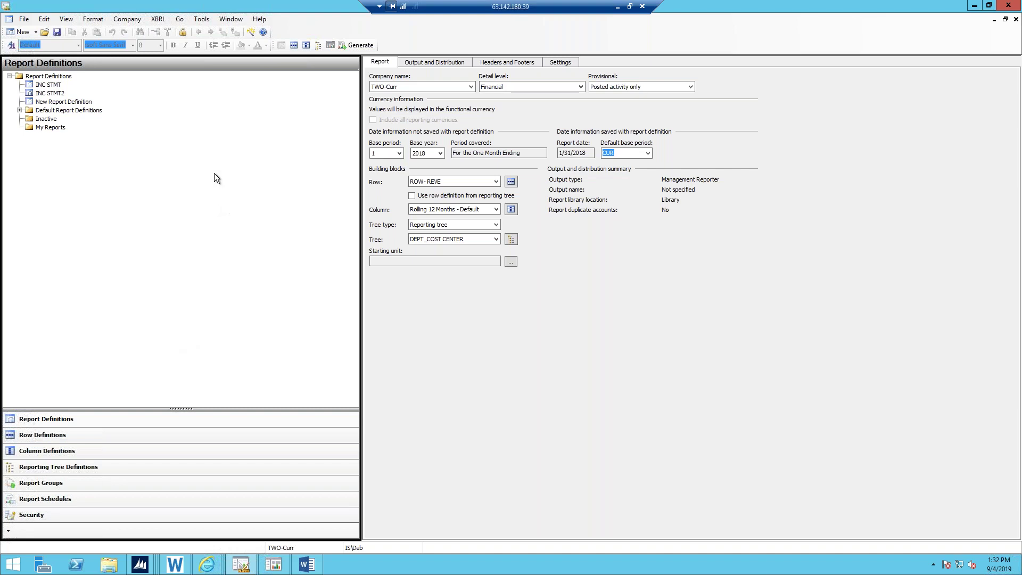
{"action": "left_click", "coordinate": [251, 33]}
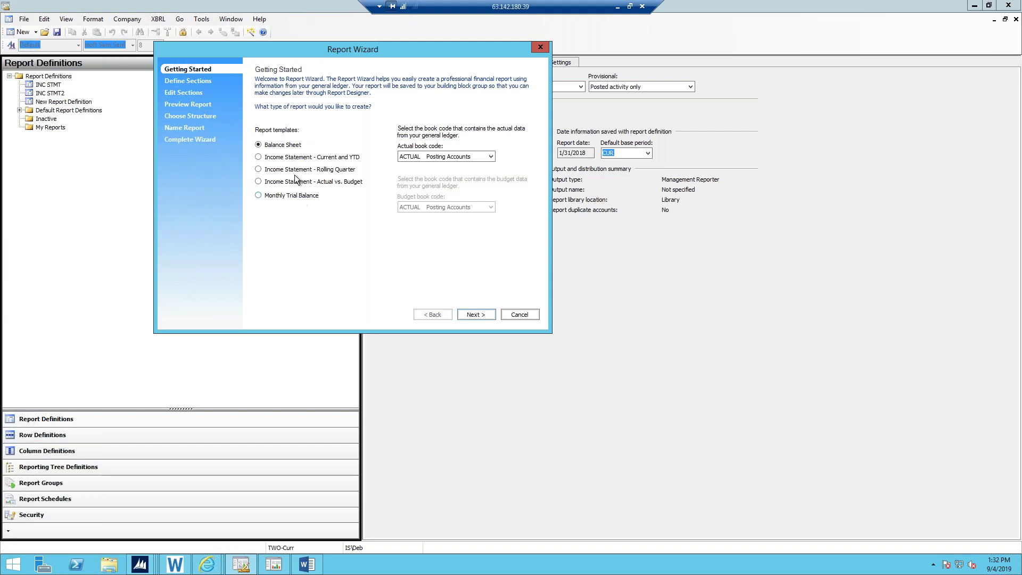
{"action": "left_click", "coordinate": [259, 158]}
{"action": "left_click", "coordinate": [475, 313]}
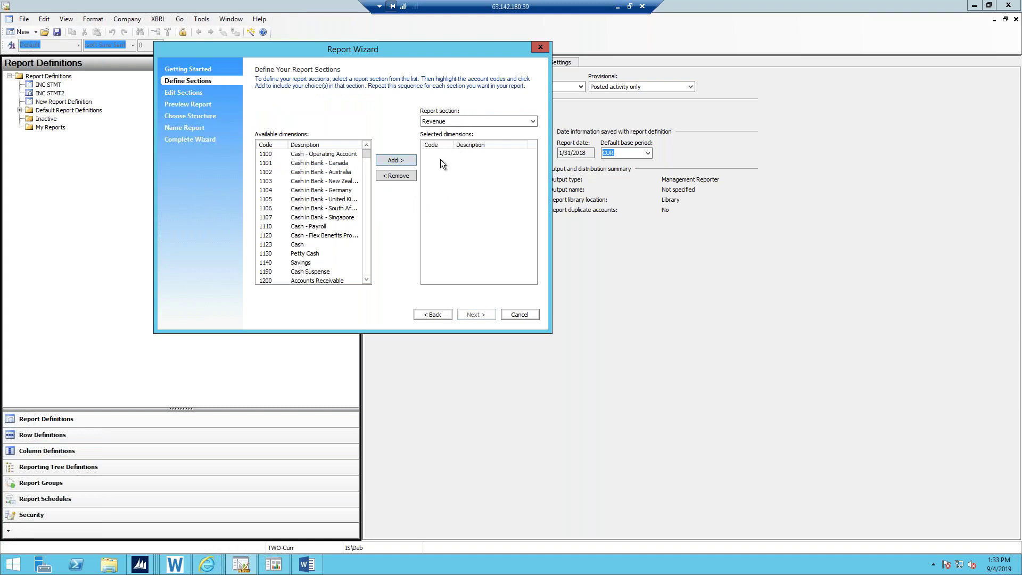
{"action": "left_click", "coordinate": [433, 314]}
Step: Choose the Monthly Trial Balance template and keep the structure as one report for the entire company
{"action": "left_click", "coordinate": [278, 197]}
{"action": "left_click", "coordinate": [489, 316]}
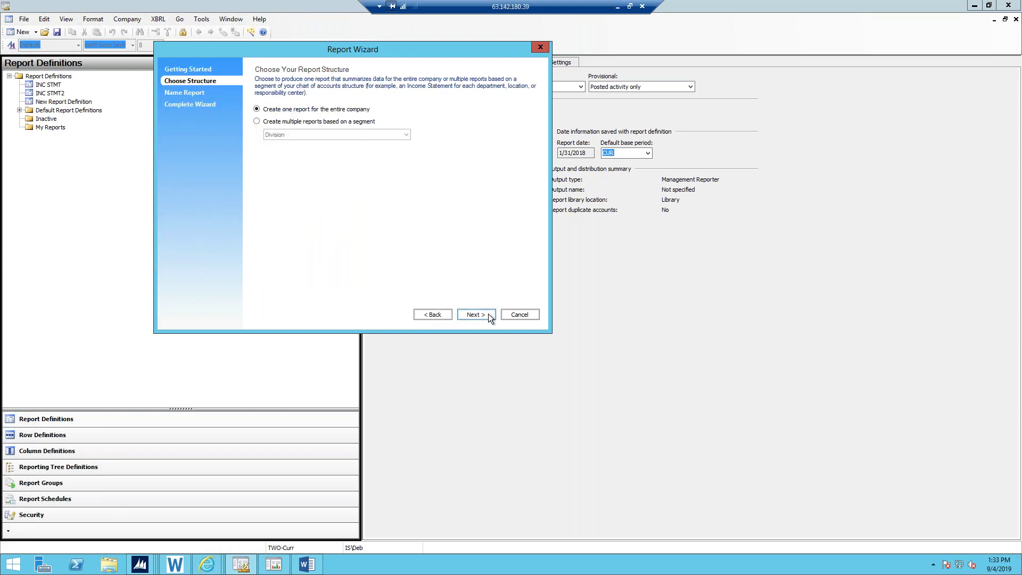
{"action": "left_click", "coordinate": [478, 314]}
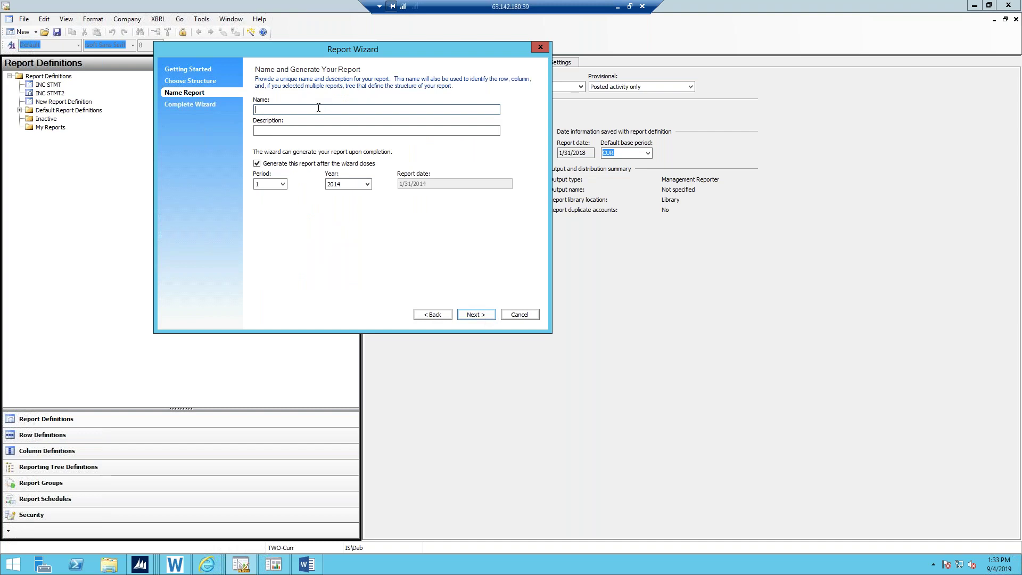
Step: Name the report TB with the description Trial Balance and set its generation year to 2017
{"action": "type", "text": "TB"}
{"action": "key", "text": "Tab"}
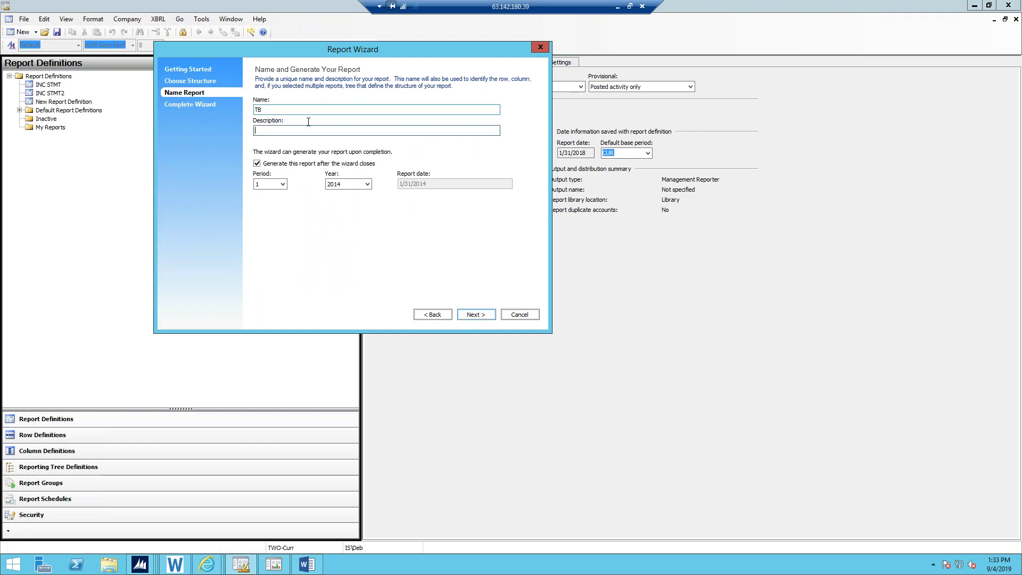
{"action": "type", "text": "Trial Balance"}
{"action": "key", "text": "Tab"}
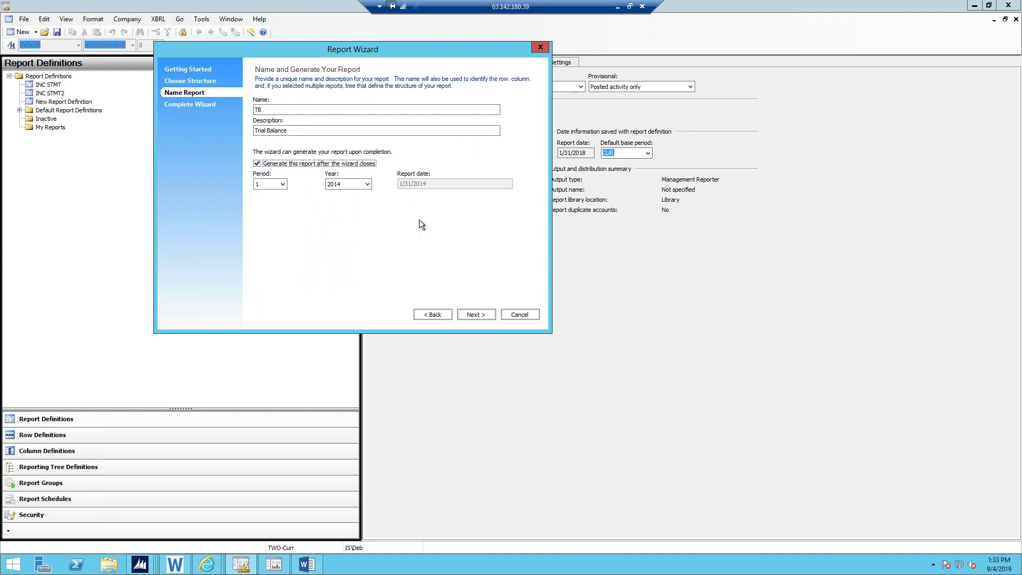
{"action": "left_click", "coordinate": [367, 185]}
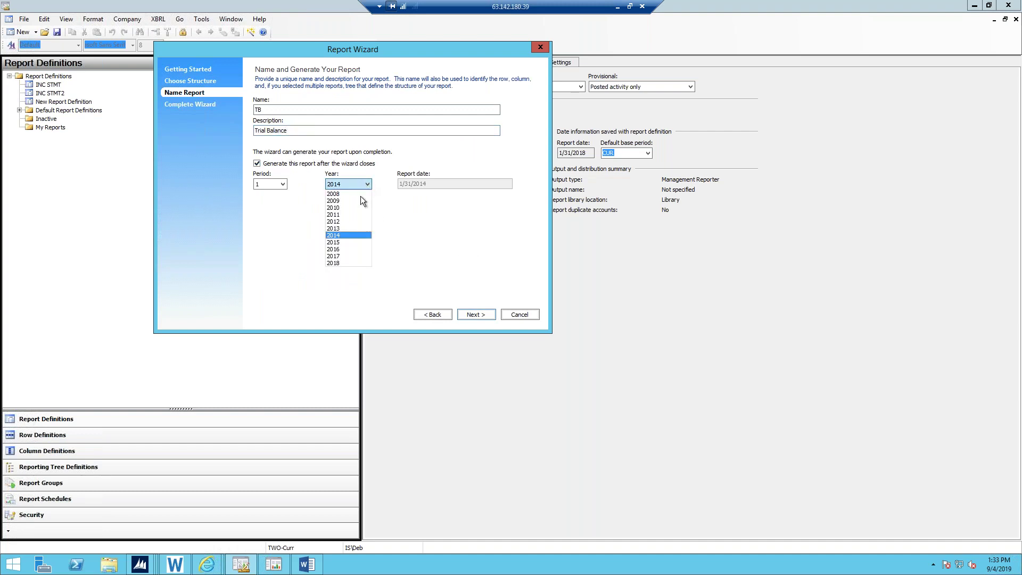
{"action": "left_click", "coordinate": [343, 256]}
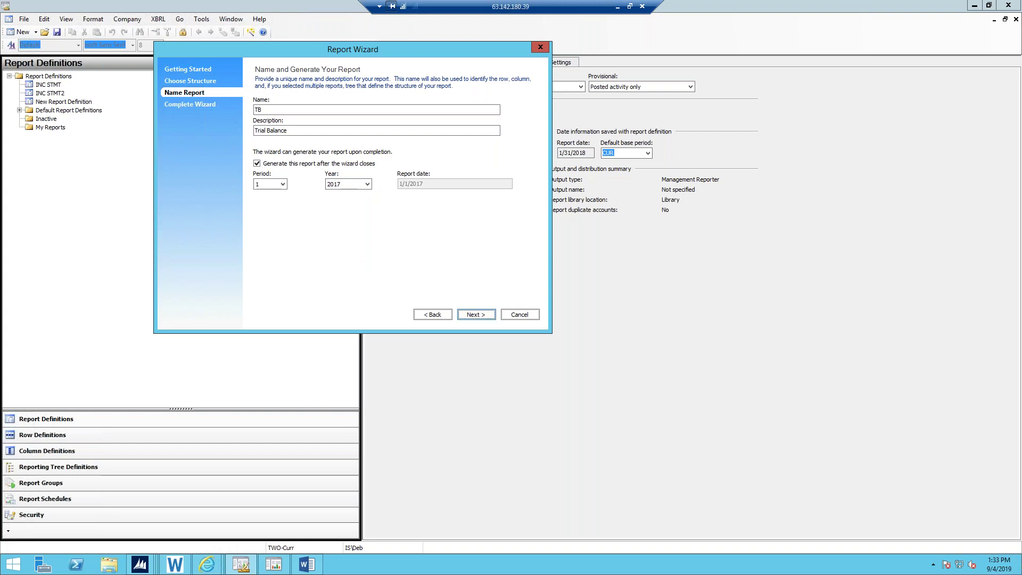
Step: Finish the Report Wizard and save the open report as New Report Definition 1 with the description d
{"action": "left_click", "coordinate": [476, 315]}
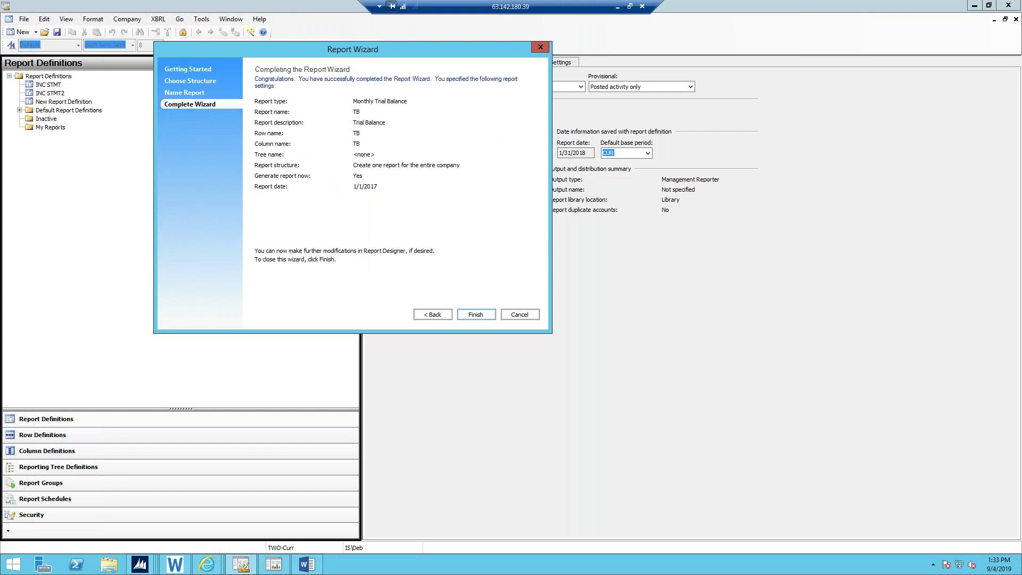
{"action": "left_click", "coordinate": [473, 314]}
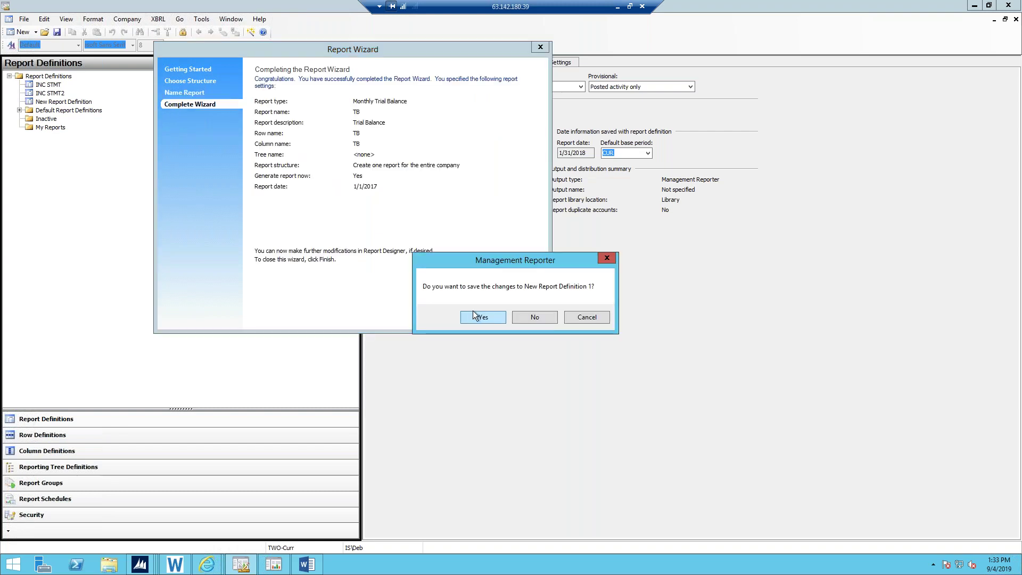
{"action": "left_click", "coordinate": [490, 318]}
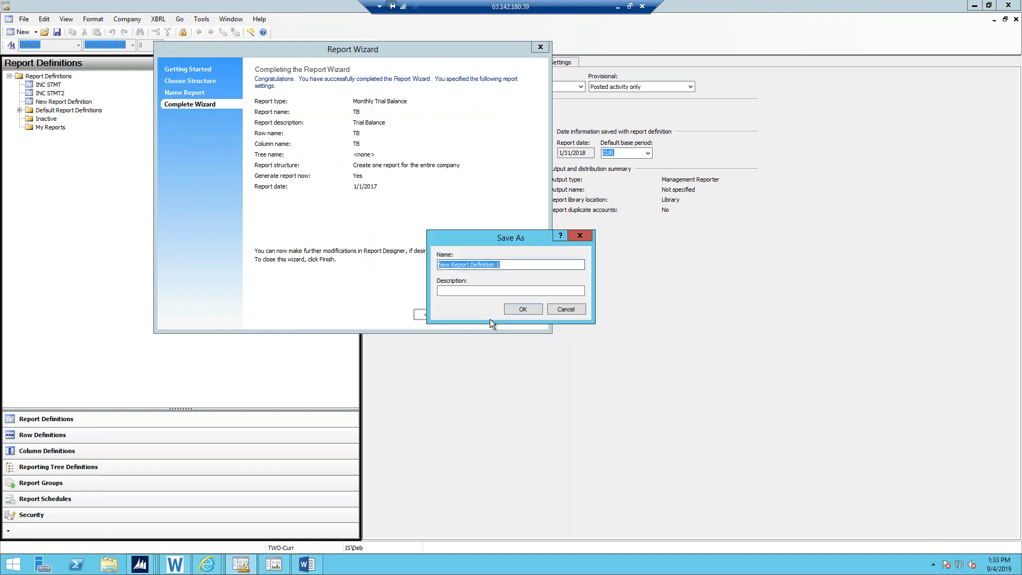
{"action": "left_click", "coordinate": [474, 291]}
{"action": "type", "text": "d"}
{"action": "key", "text": "Return"}
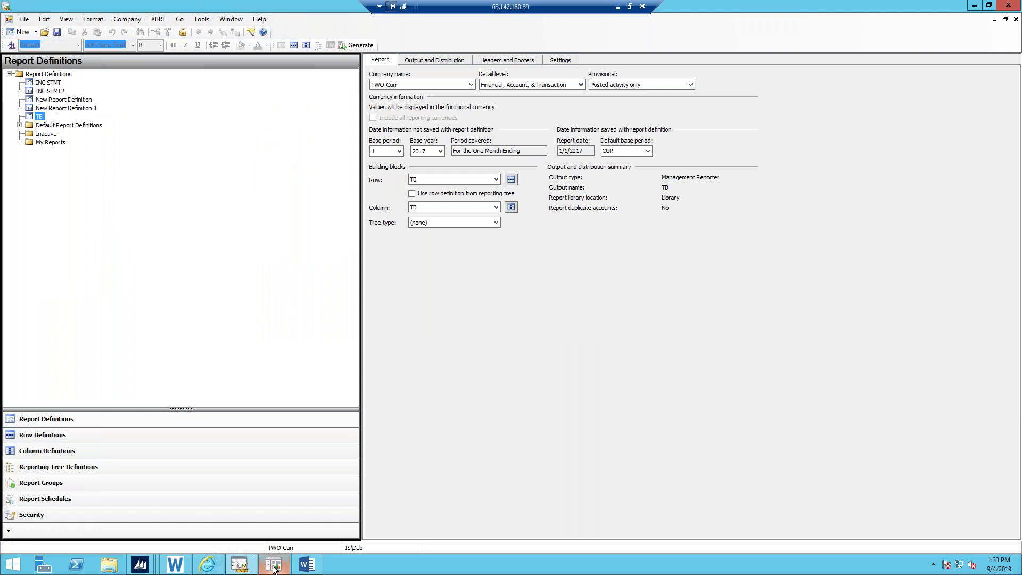
Step: Switch to the Report Viewer and drill down on All Accounts in the generated TB report to view account detail
{"action": "mouse_move", "coordinate": [274, 569]}
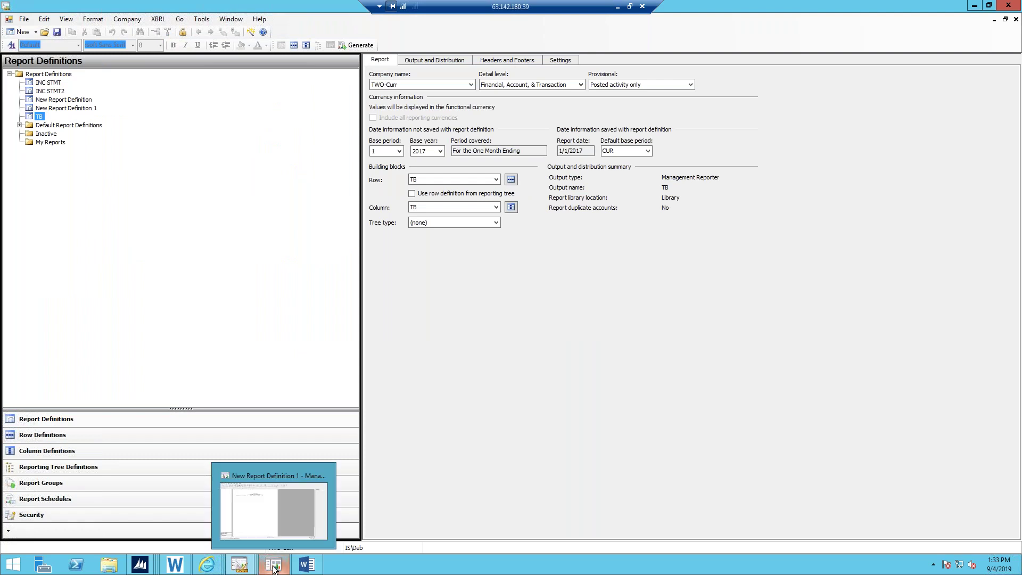
{"action": "left_click", "coordinate": [263, 519]}
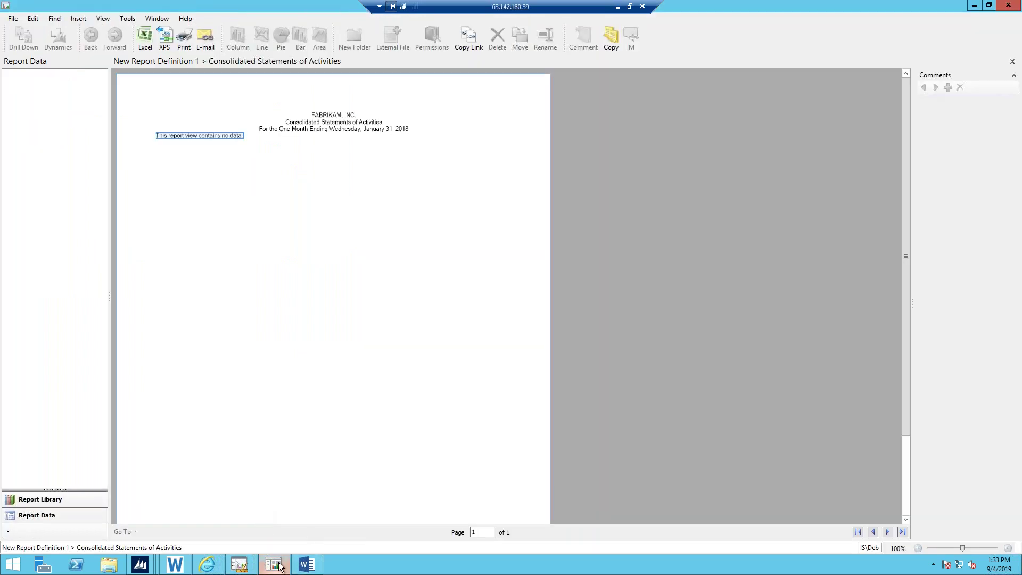
{"action": "mouse_move", "coordinate": [252, 570]}
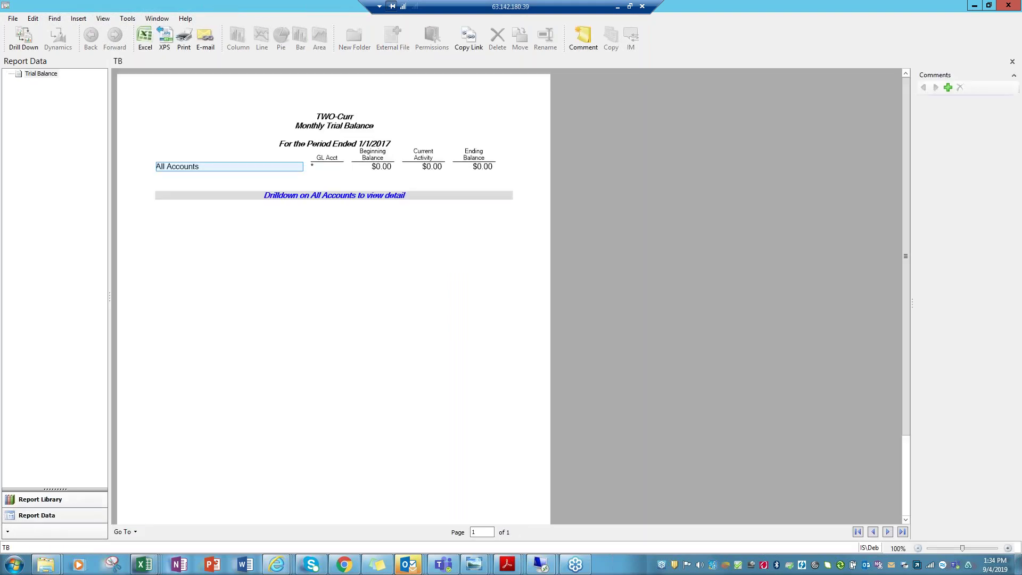
{"action": "left_click", "coordinate": [355, 196]}
{"action": "double_click", "coordinate": [193, 169]}
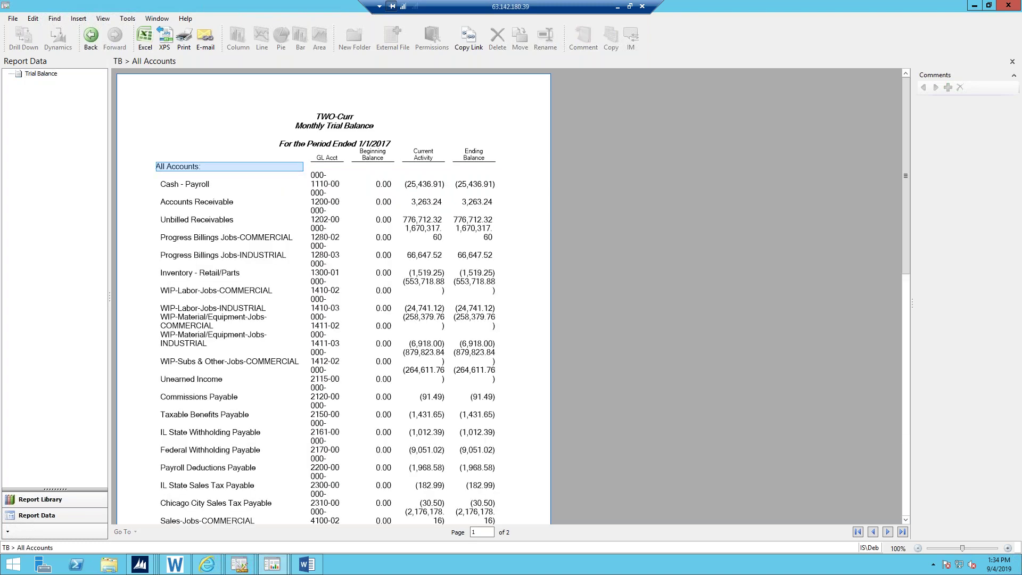
{"action": "left_click", "coordinate": [365, 169]}
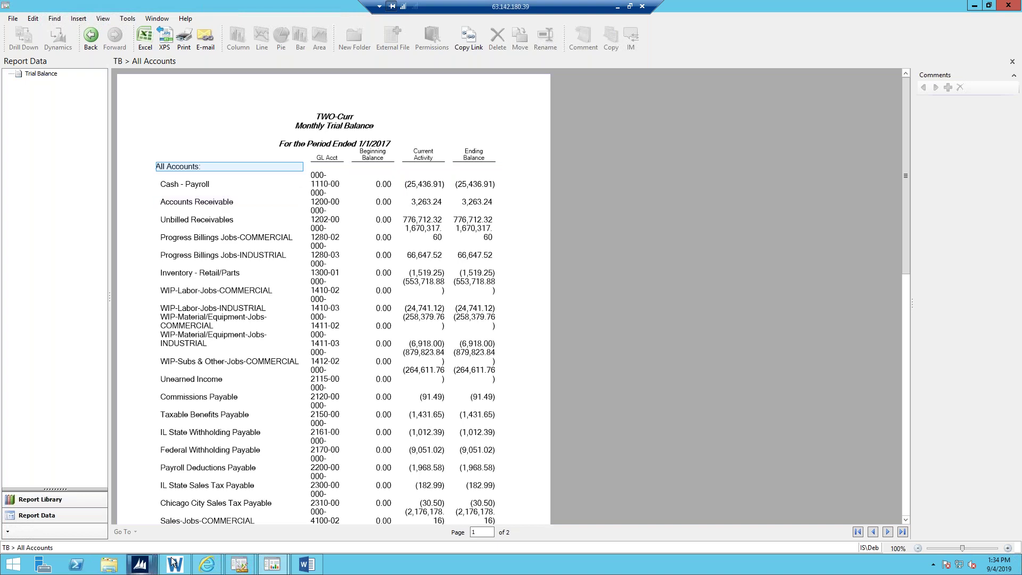
Step: Switch back to the Microsoft Dynamics GP home page and unlock the toolbars
{"action": "left_click", "coordinate": [140, 563]}
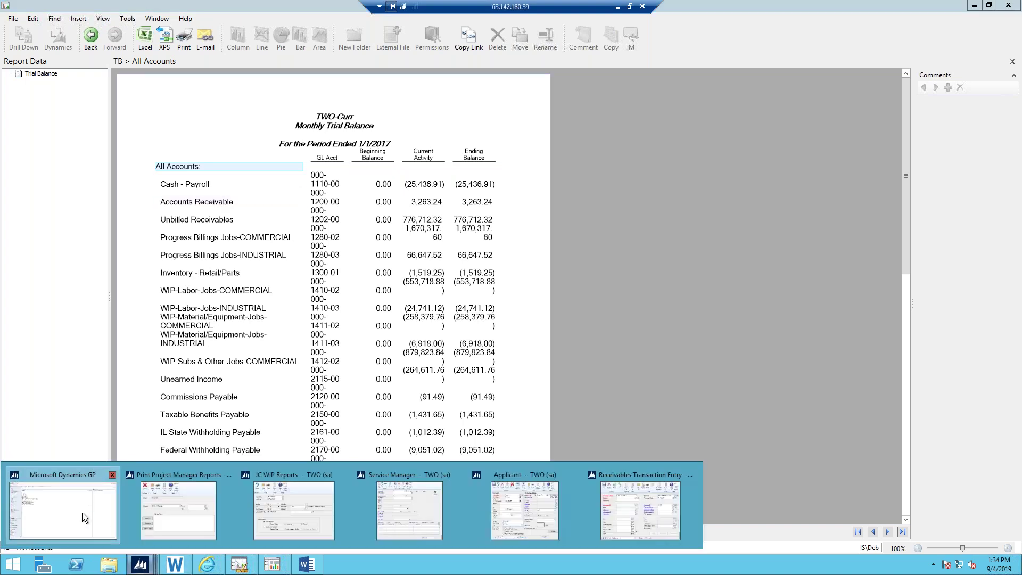
{"action": "left_click", "coordinate": [82, 512]}
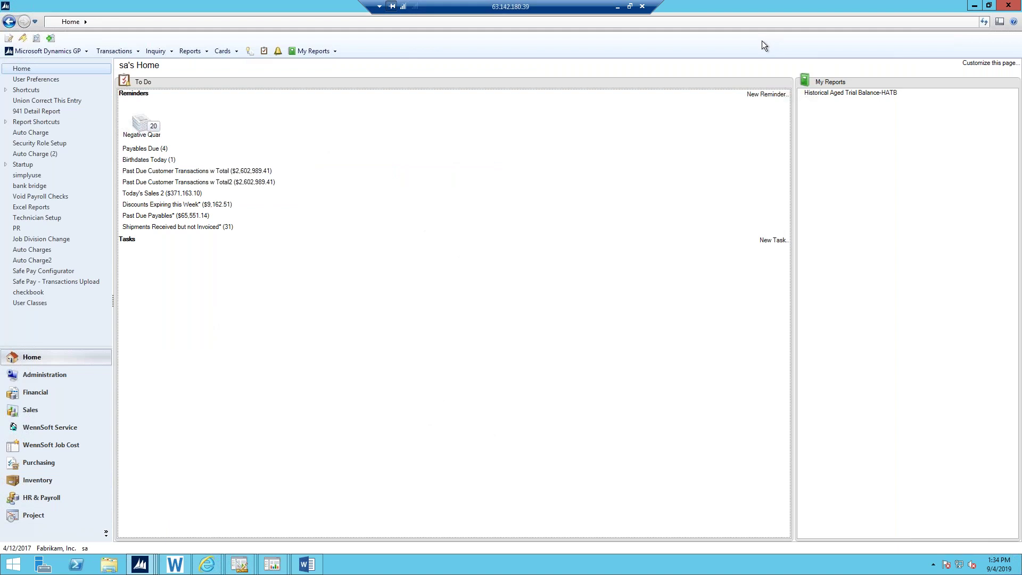
{"action": "right_click", "coordinate": [612, 44]}
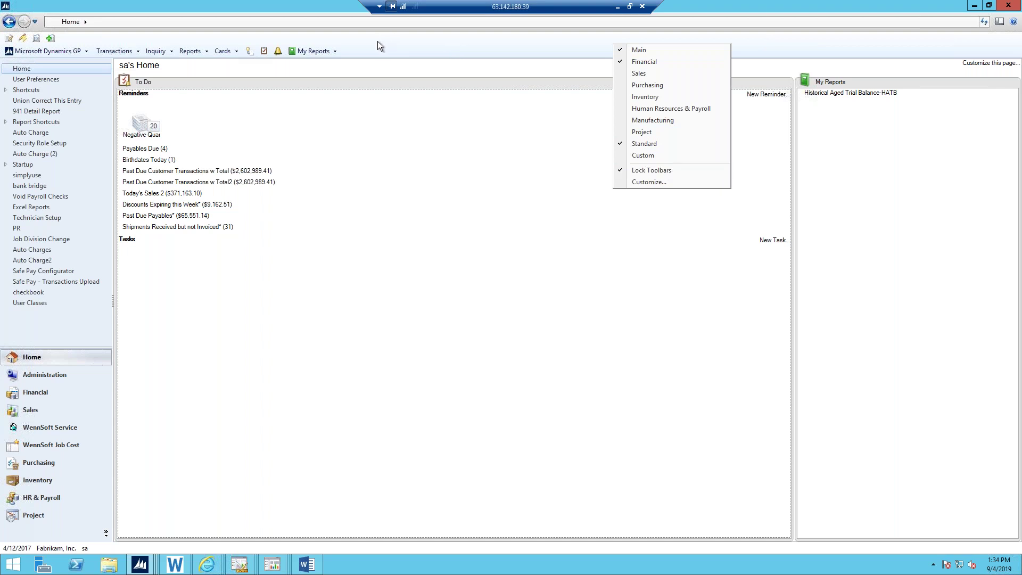
{"action": "left_click", "coordinate": [639, 170]}
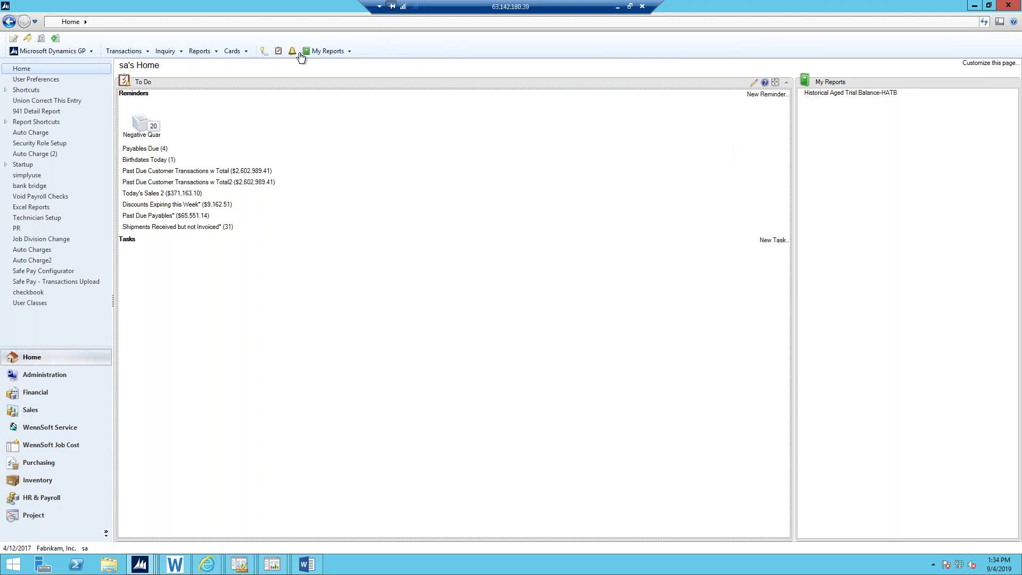
Step: Move the My Reports toolbar and the toolbar containing Transactions, Inquiry, Reports and Cards together onto the uppermost toolbar row
{"action": "left_click_drag", "start_coordinate": [258, 49], "coordinate": [136, 29]}
{"action": "left_click_drag", "start_coordinate": [6, 45], "coordinate": [7, 42]}
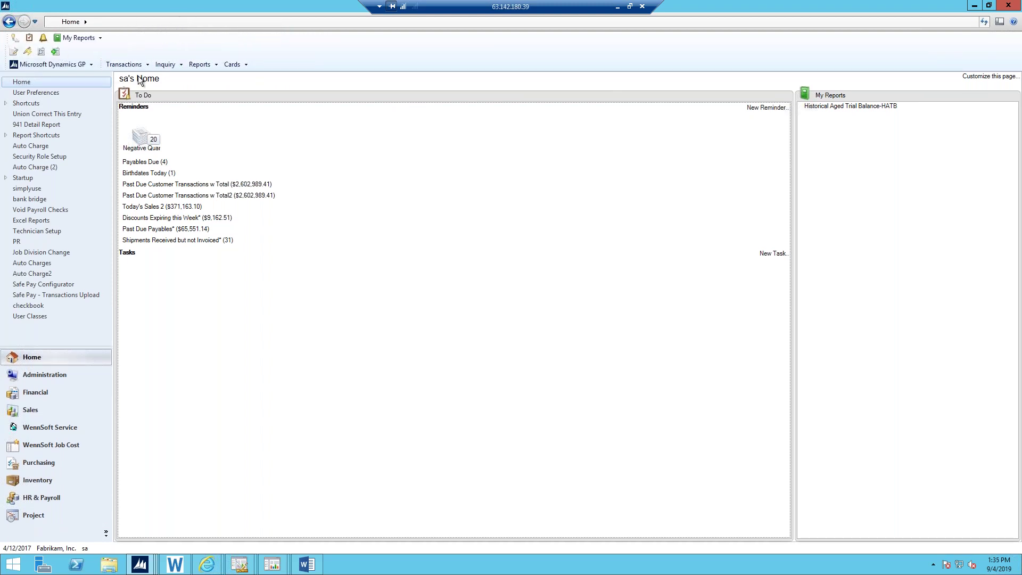
{"action": "left_click_drag", "start_coordinate": [99, 64], "coordinate": [77, 37]}
Step: Lock the rearranged toolbars in place
{"action": "left_click", "coordinate": [370, 185]}
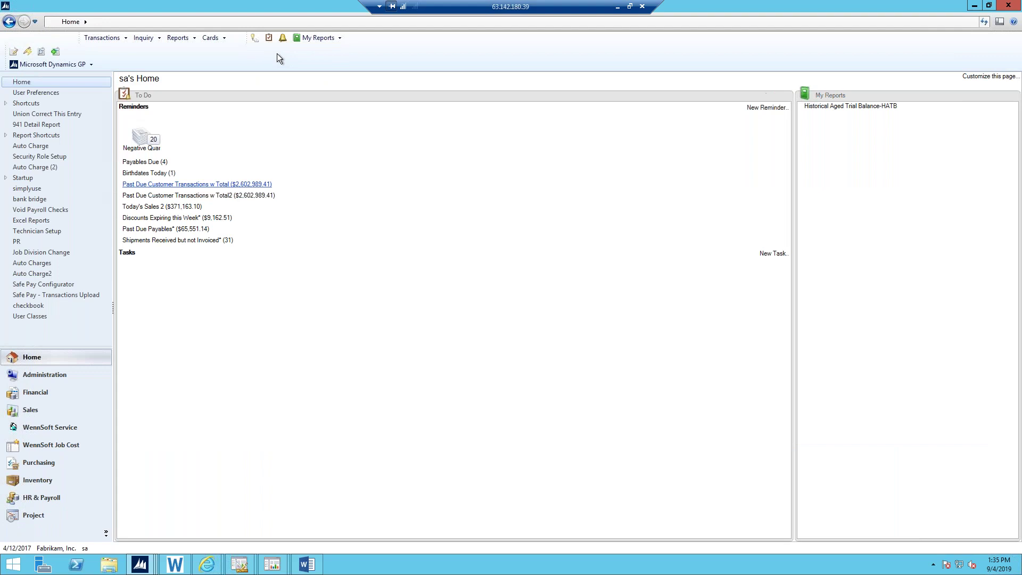
{"action": "left_click", "coordinate": [315, 60]}
{"action": "right_click", "coordinate": [315, 60]}
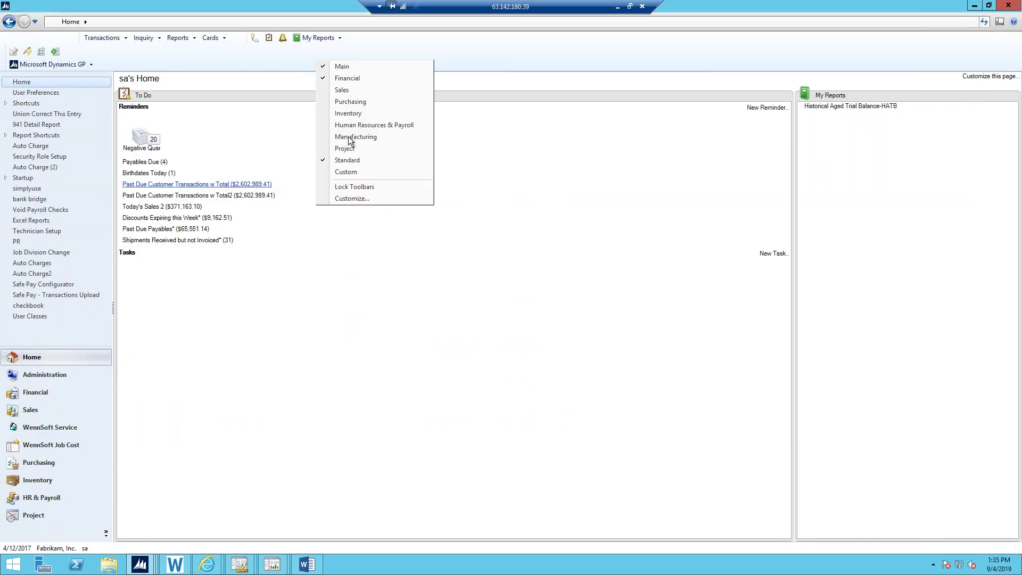
{"action": "left_click", "coordinate": [346, 187]}
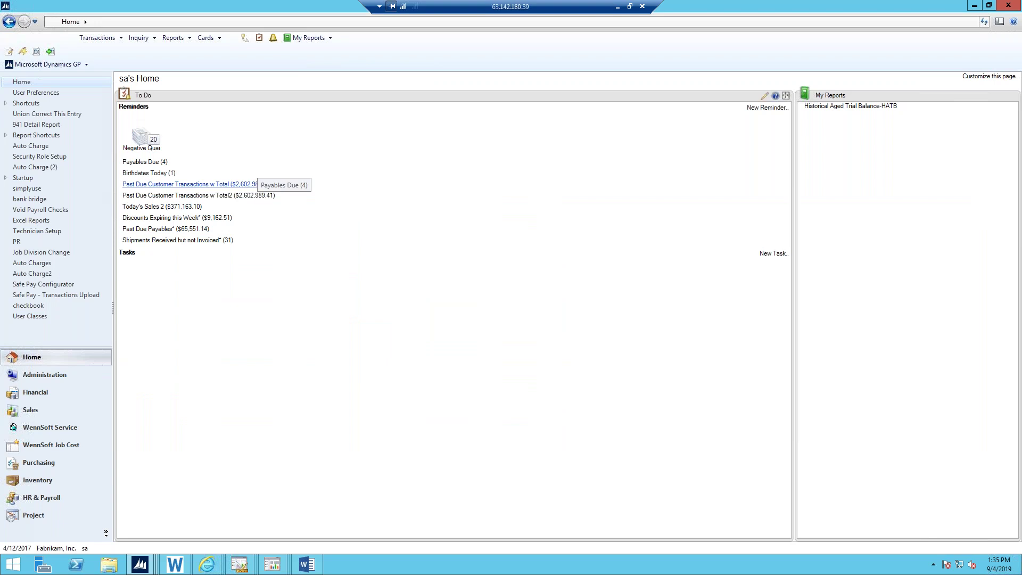